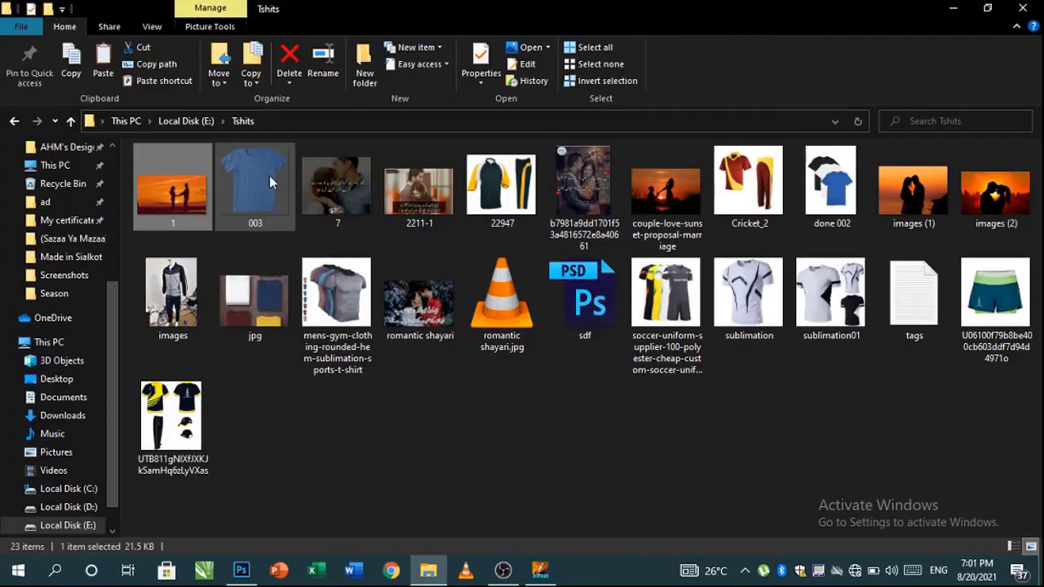
# Open picture 7 from the Tshits folder and arrange it side by side with the InPage window.
pyautogui.doubleClick(334, 178)
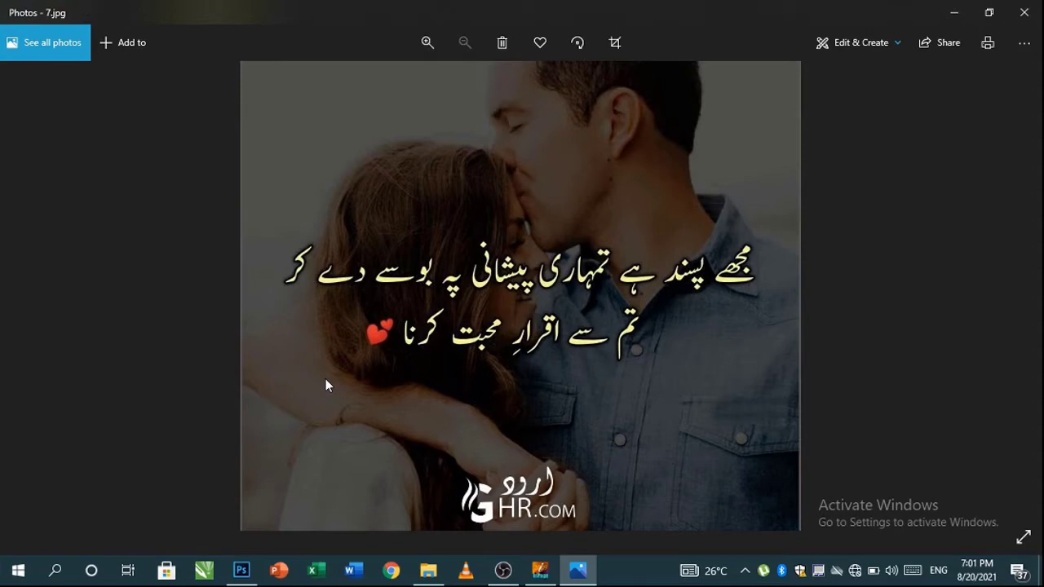
pyautogui.press('super+Right')
pyautogui.hotkey('alt', 'Tab')
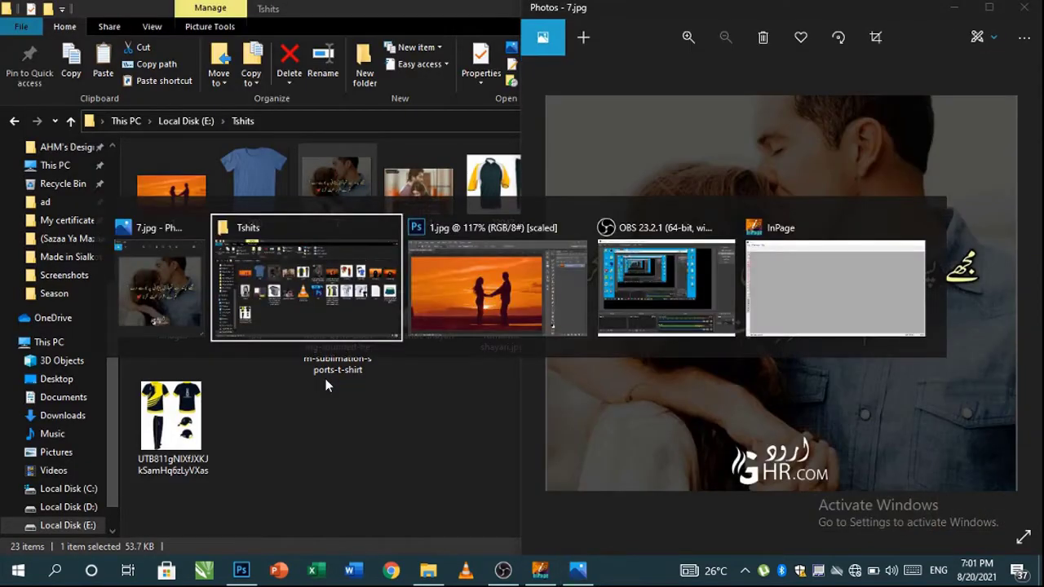
pyautogui.hotkey('alt', 'Tab')
pyautogui.hotkey('alt', 'Tab')
pyautogui.hotkey('alt', 'Tab')
pyautogui.press('super+Left')
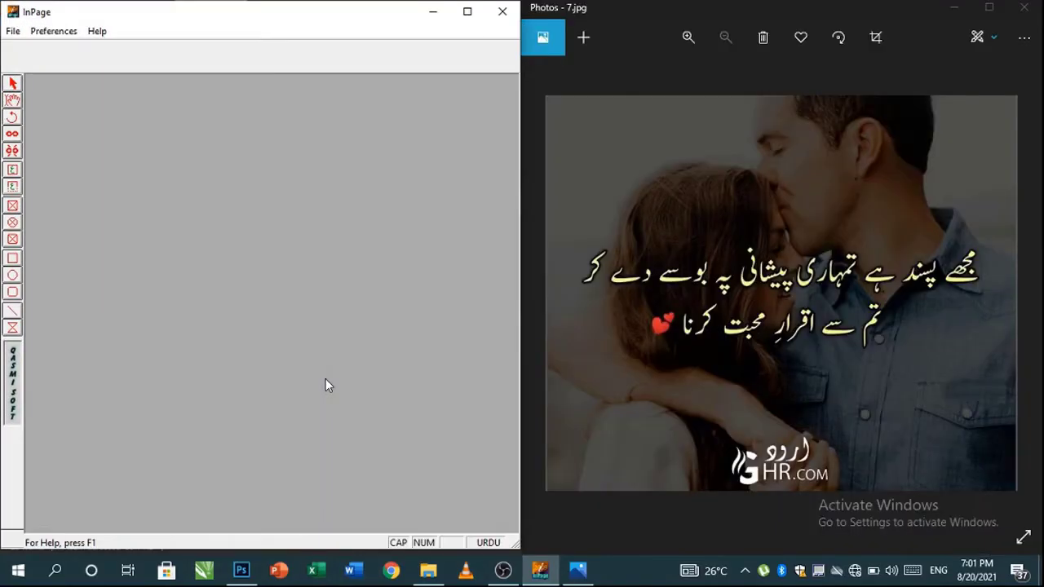
# Create a new default InPage document and enter the Urdu text "مجھے پسند ہے تمہاری پیشانی پہ بوسے".
pyautogui.hotkey('ctrl', 'n')
pyautogui.press('Return')
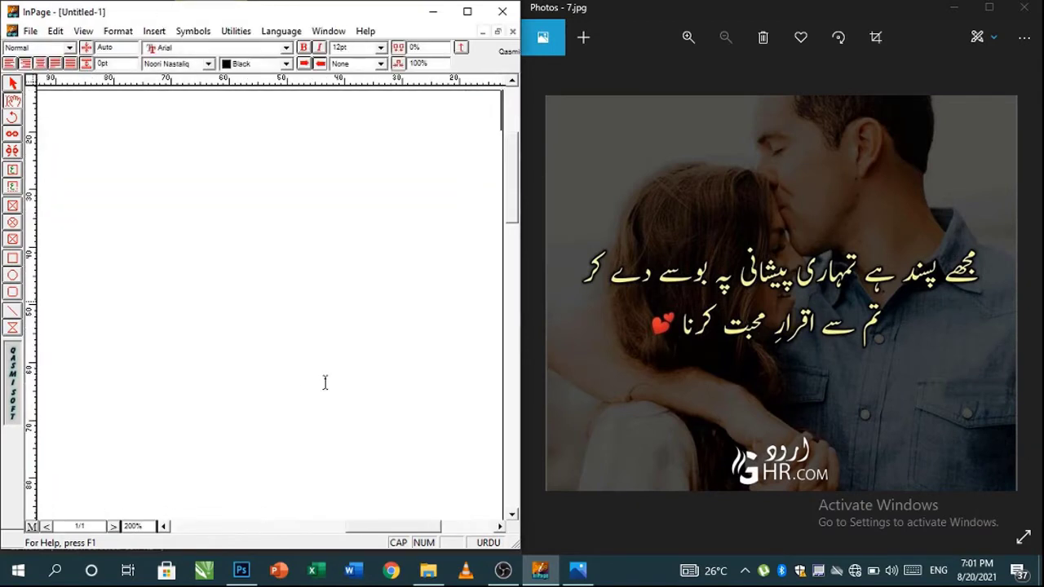
pyautogui.write('mjh')
pyautogui.press('BackSpace')
pyautogui.press('BackSpace')
pyautogui.press('BackSpace')
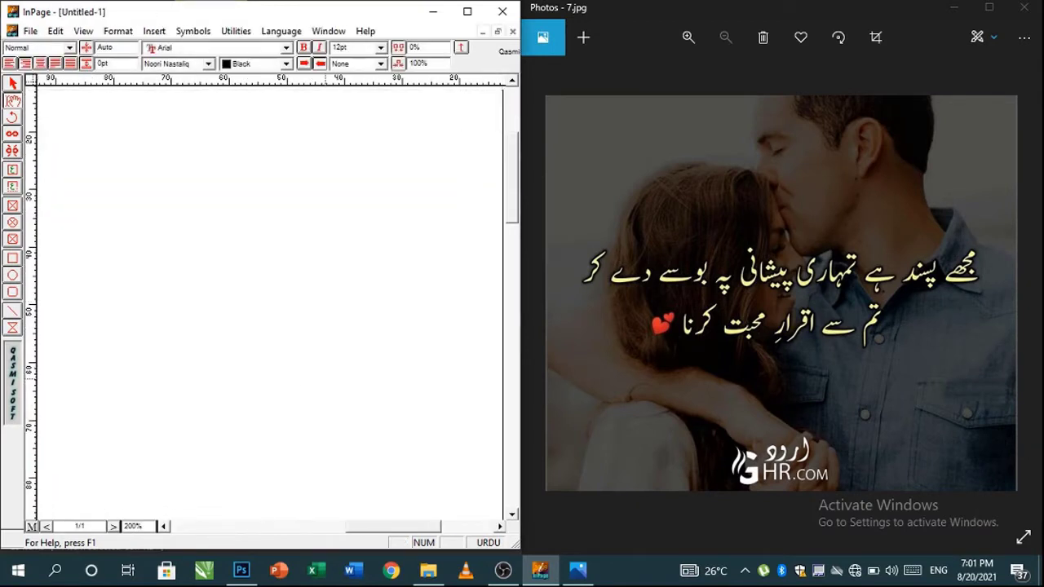
pyautogui.write('mjhy psndhy')
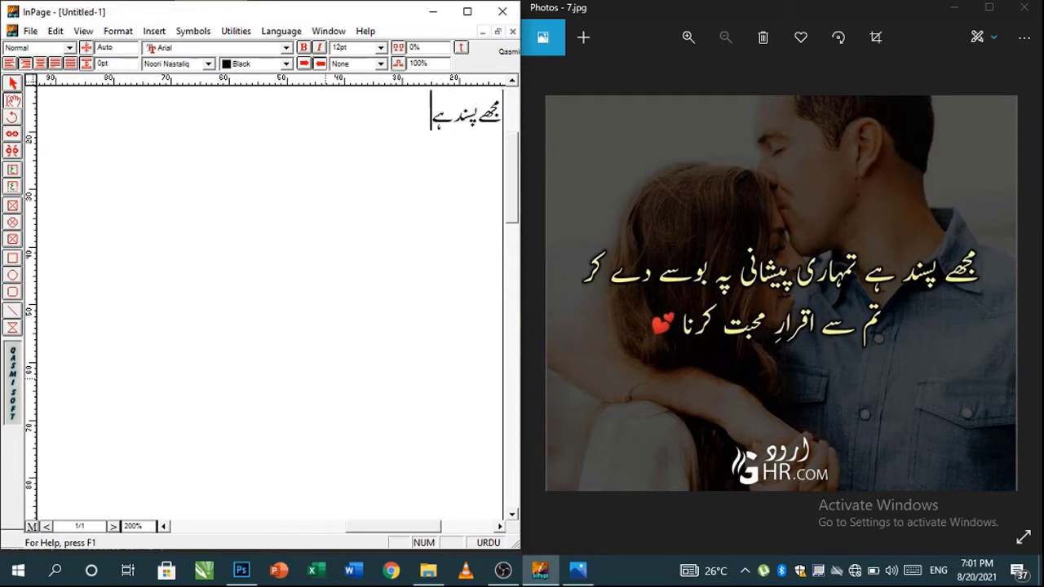
pyautogui.write(' tmhari pixa')
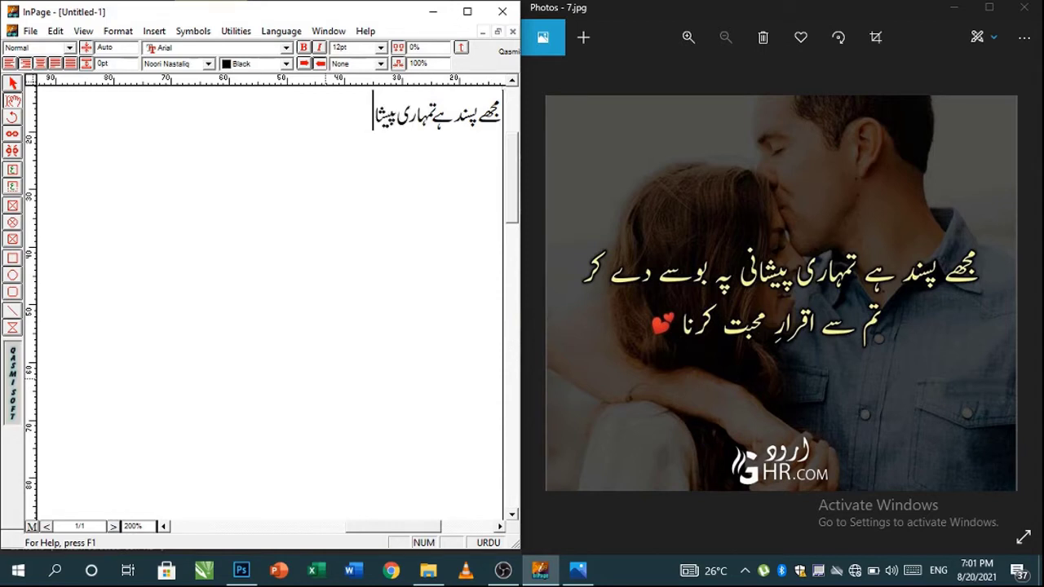
pyautogui.write('ni ph bwsy')
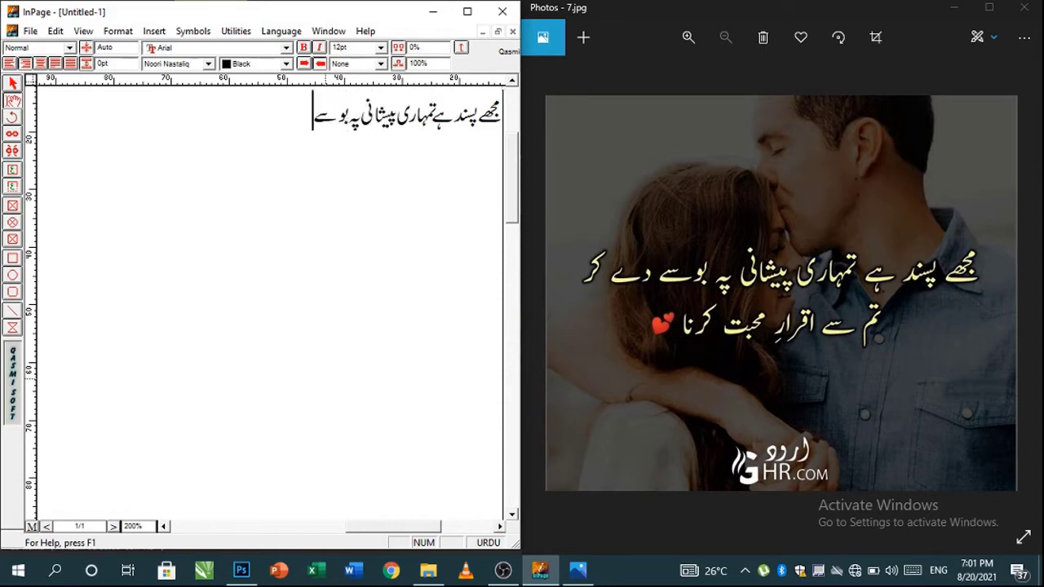
# Complete the verse with "دے کر تم سے اقرارِ محبت کرنا" and close the reference picture.
pyautogui.write('syk')
pyautogui.press('BackSpace')
pyautogui.press('BackSpace')
pyautogui.press('BackSpace')
pyautogui.write('dy kr tm sy aq')
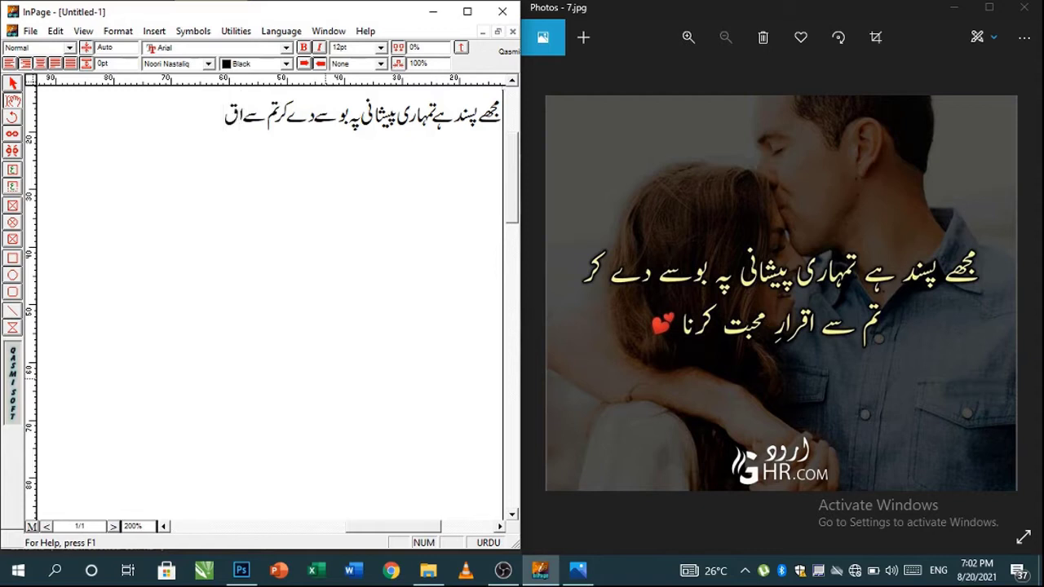
pyautogui.write('ra')
pyautogui.write('r mhbt kt')
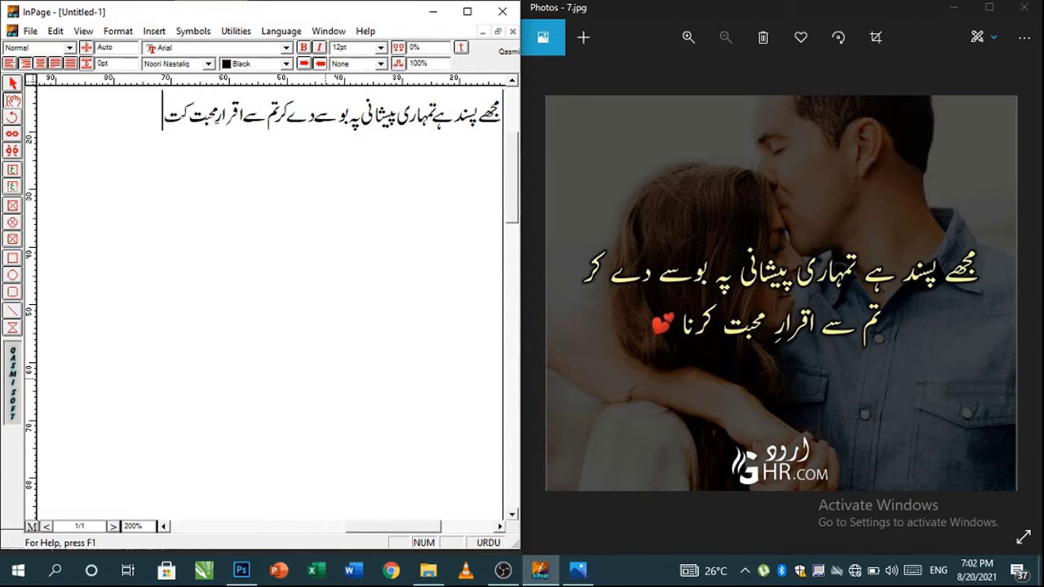
pyautogui.press('BackSpace')
pyautogui.write('rn')
pyautogui.click(1023, 7)
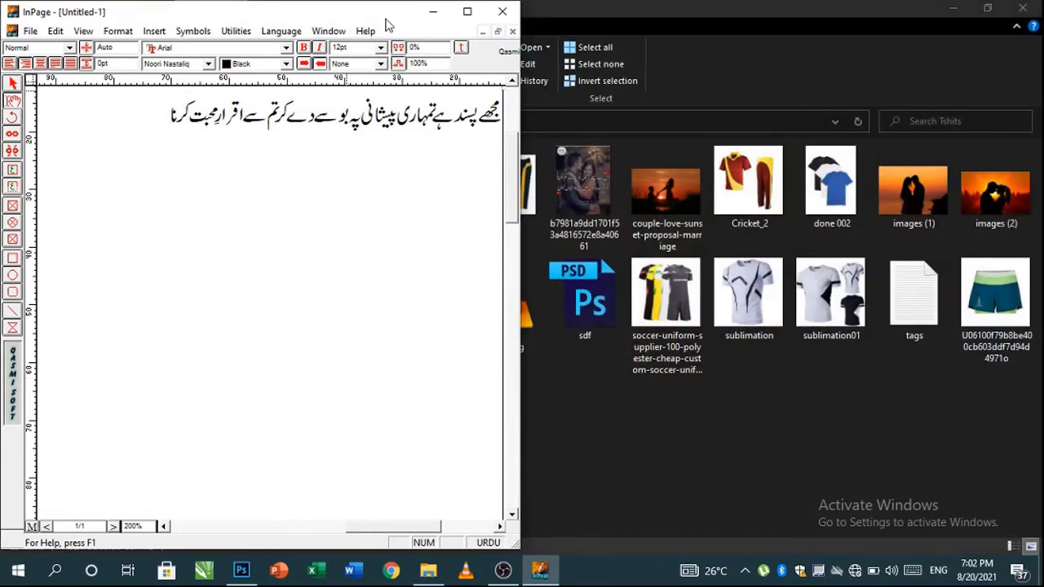
# Export page 1 of the maximized document to the Desktop as an Encapsulated PostScript file named abc.
pyautogui.doubleClick(387, 18)
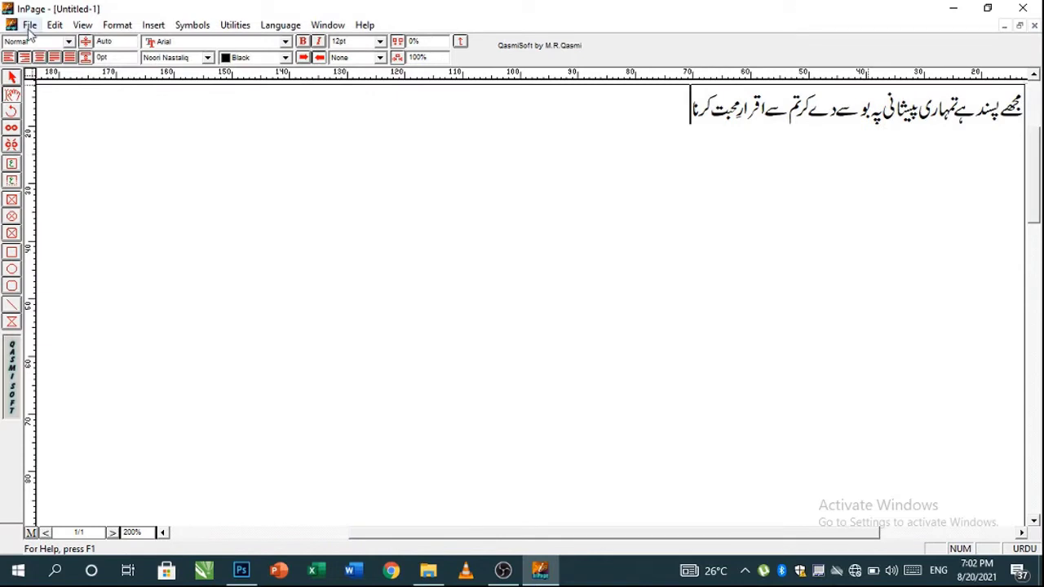
pyautogui.click(29, 24)
pyautogui.click(94, 205)
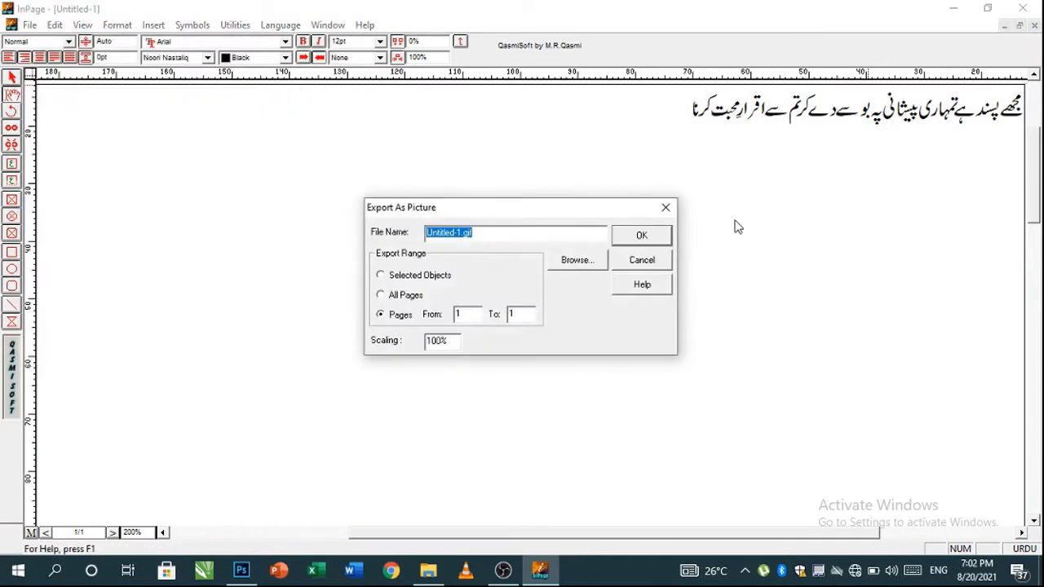
pyautogui.click(582, 265)
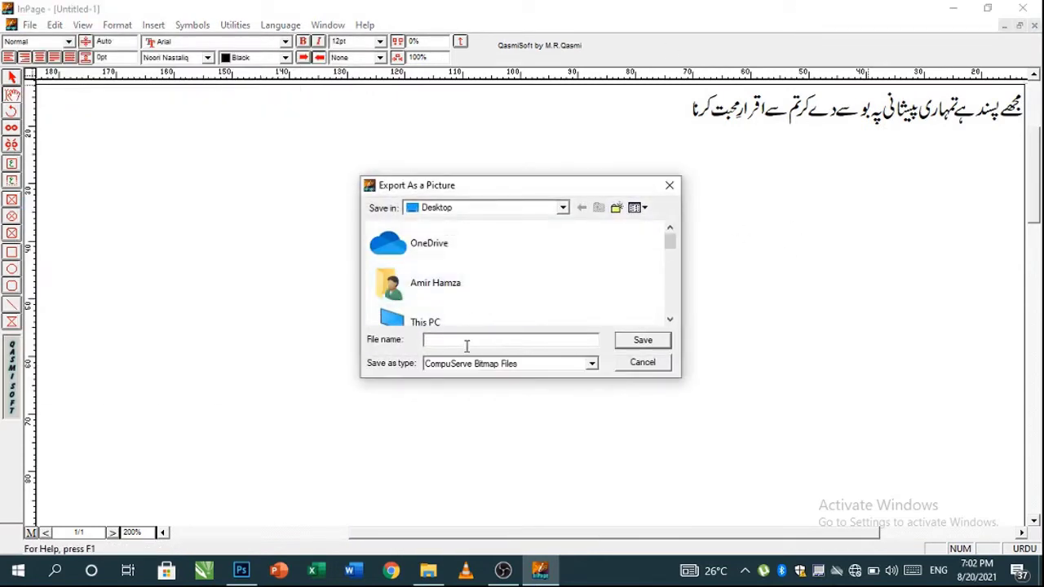
pyautogui.write('abc')
pyautogui.click(488, 369)
pyautogui.click(486, 387)
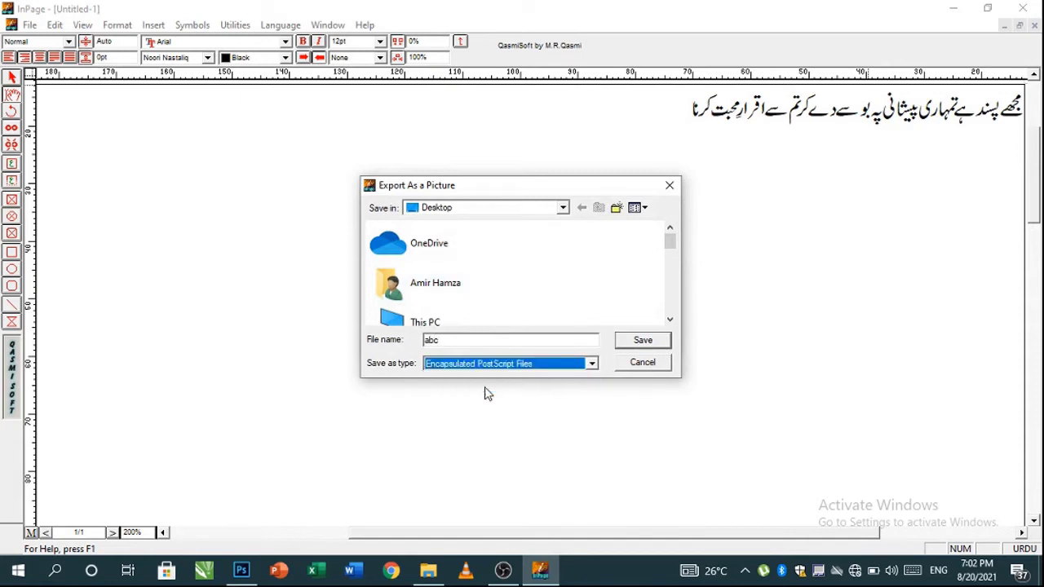
pyautogui.click(642, 341)
pyautogui.click(641, 236)
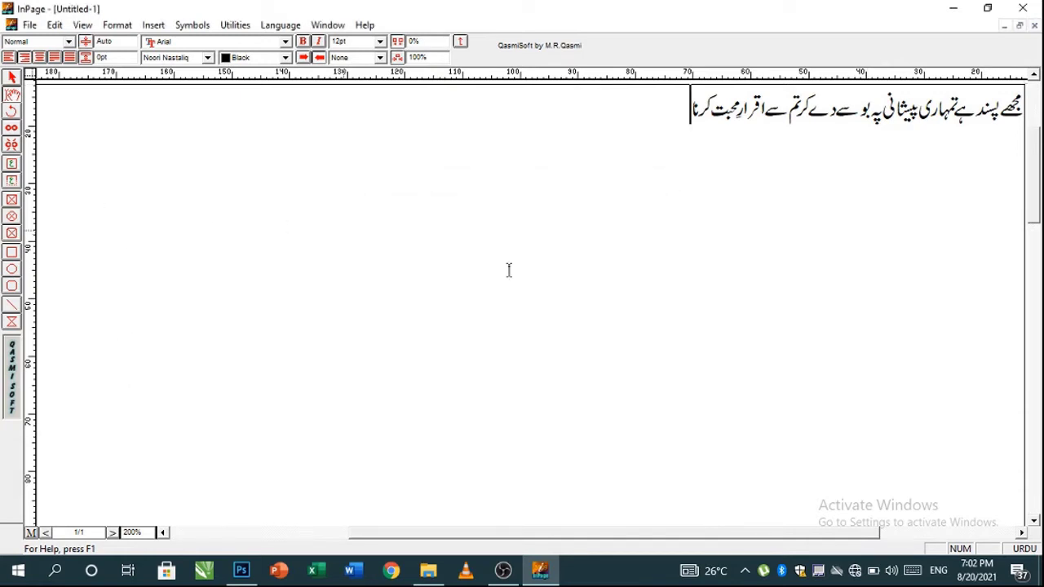
# Close InPage and, after locating the exported abc file on the desktop, switch to Photoshop.
pyautogui.click(1022, 8)
pyautogui.click(524, 316)
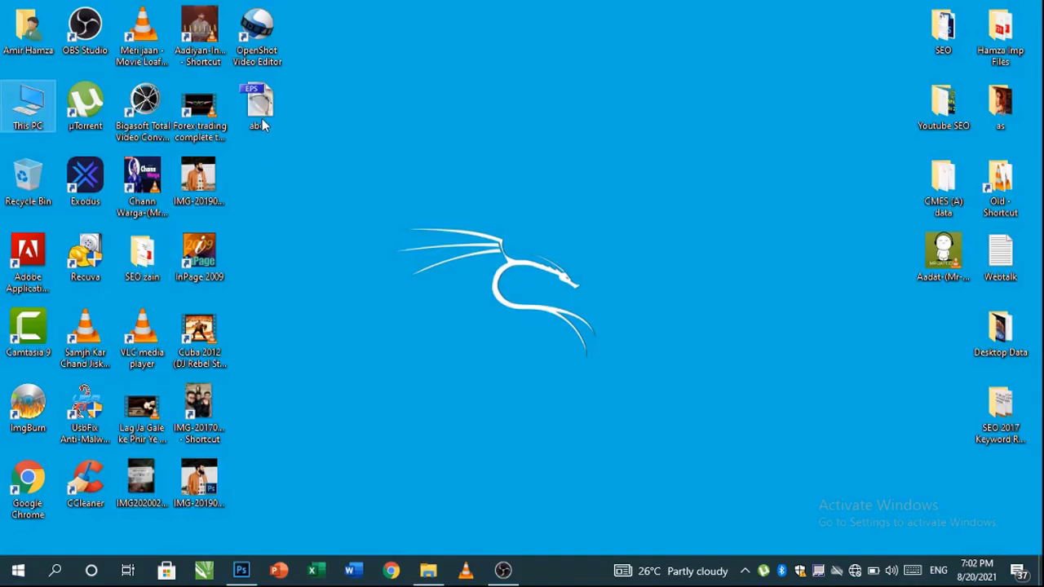
pyautogui.click(261, 122)
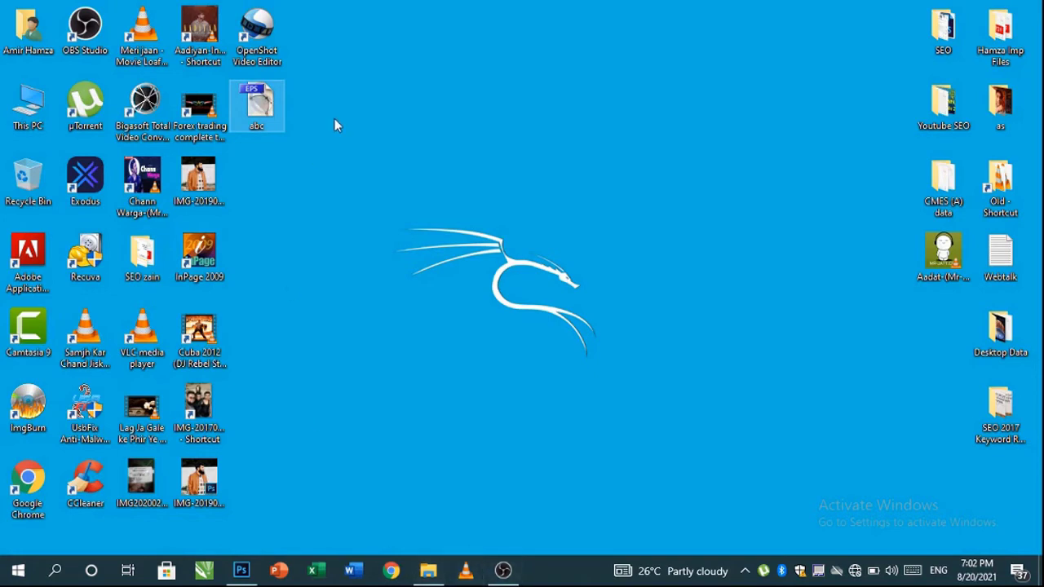
pyautogui.click(241, 570)
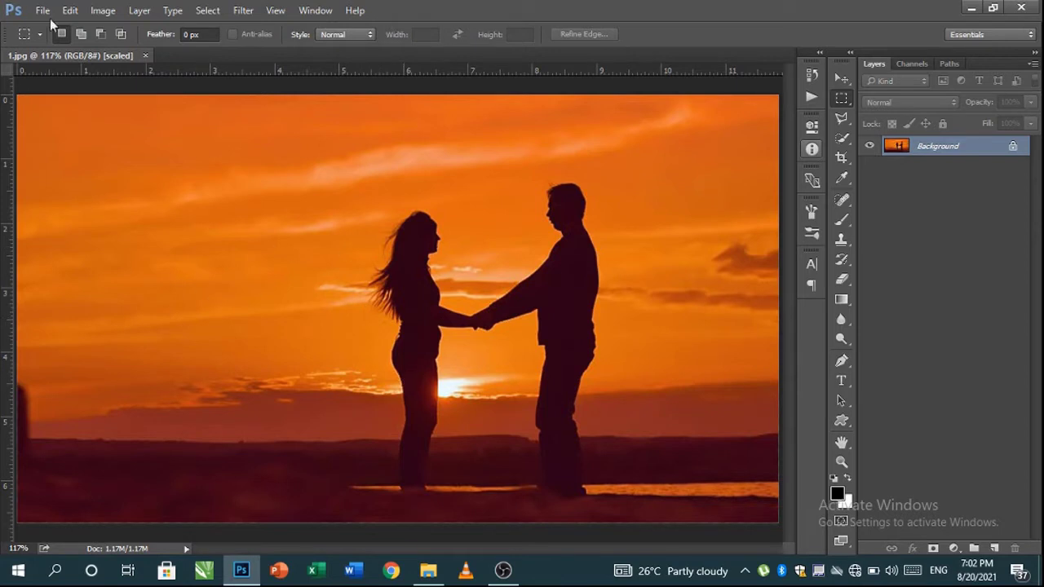
# Activate the Move tool and check the image size of 1.jpg without changing it.
pyautogui.click(843, 79)
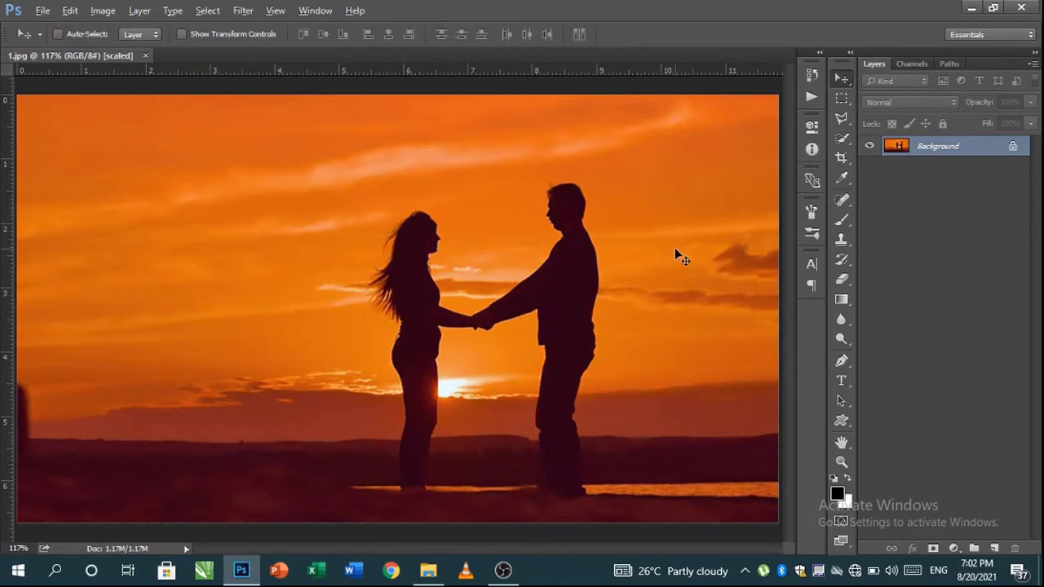
pyautogui.hotkey('ctrl', 'alt', 'i')
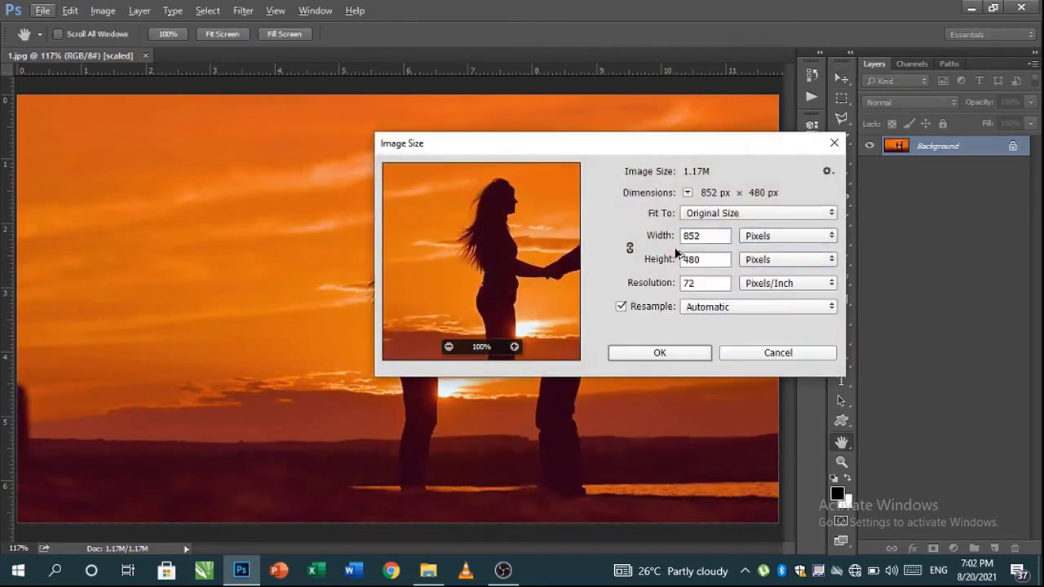
pyautogui.press('Escape')
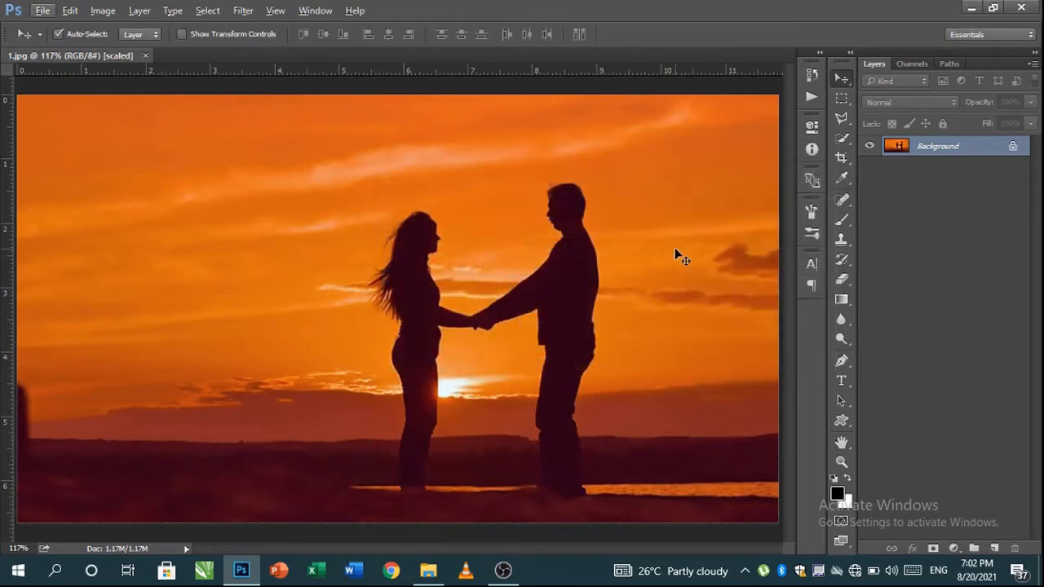
# Duplicate the Background layer and convert the copy to a smart object.
pyautogui.hotkey('ctrl', 'j')
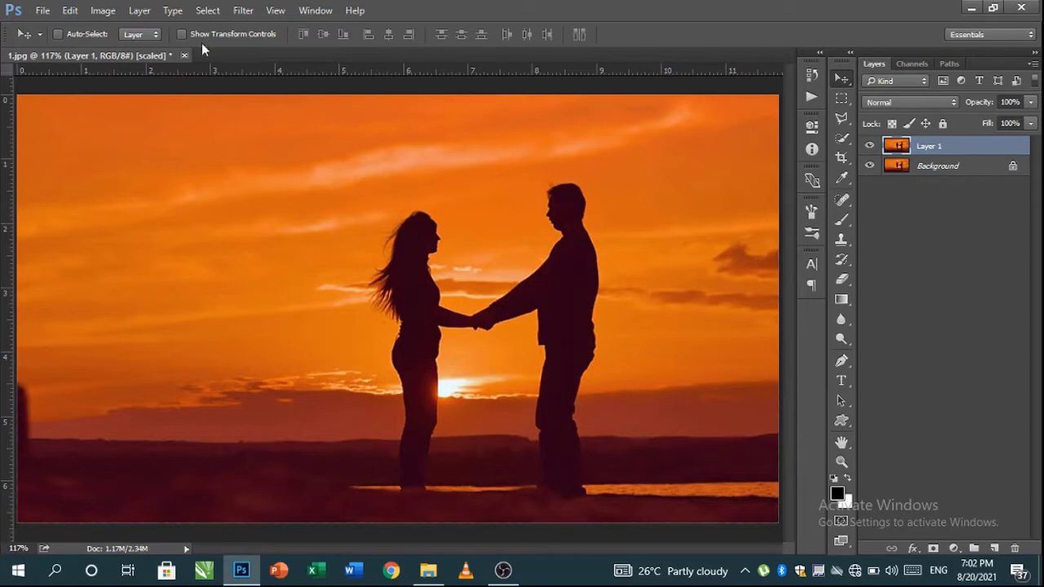
pyautogui.rightClick(927, 152)
pyautogui.click(783, 256)
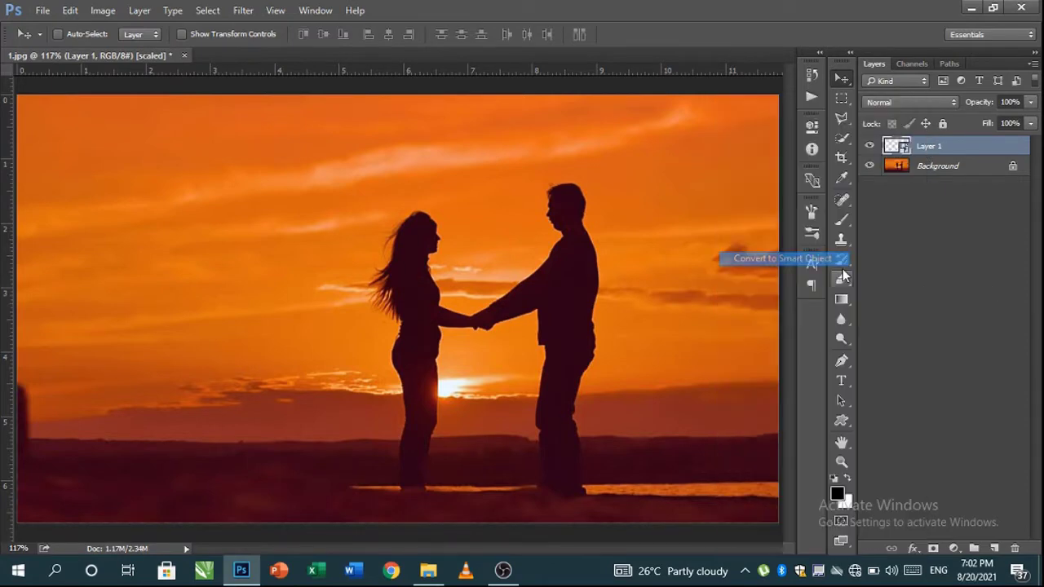
# Apply a High Pass filter with a radius of about 5 pixels to Layer 1 and set its blend mode to Overlay.
pyautogui.click(243, 10)
pyautogui.moveTo(416, 310)
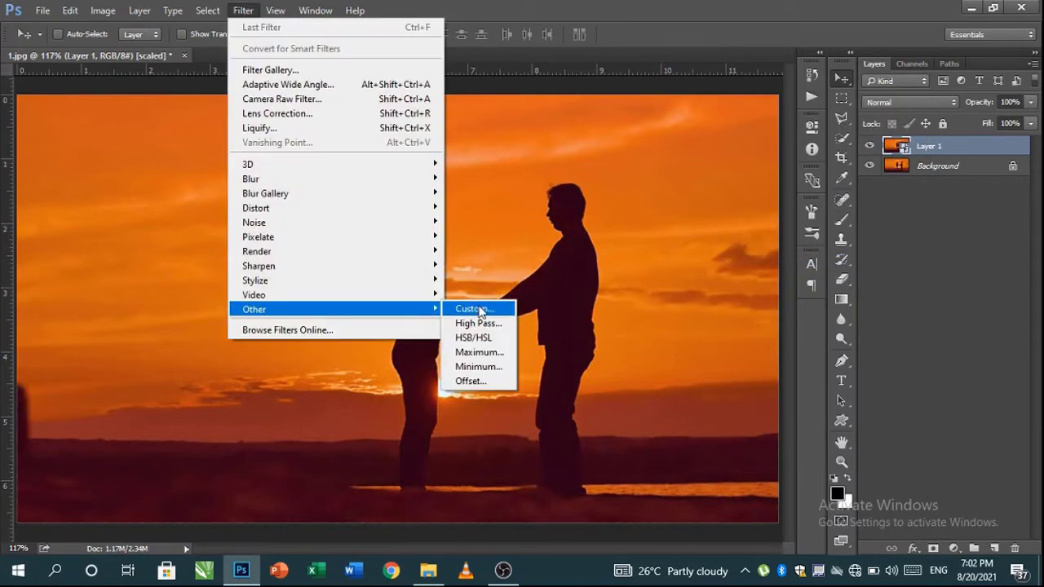
pyautogui.click(481, 326)
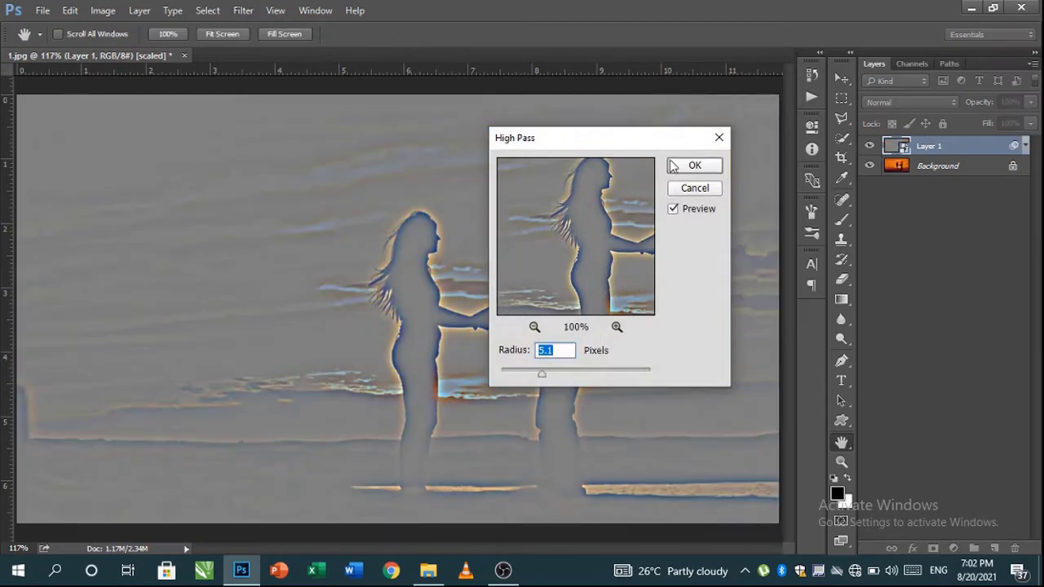
pyautogui.click(692, 166)
pyautogui.click(910, 102)
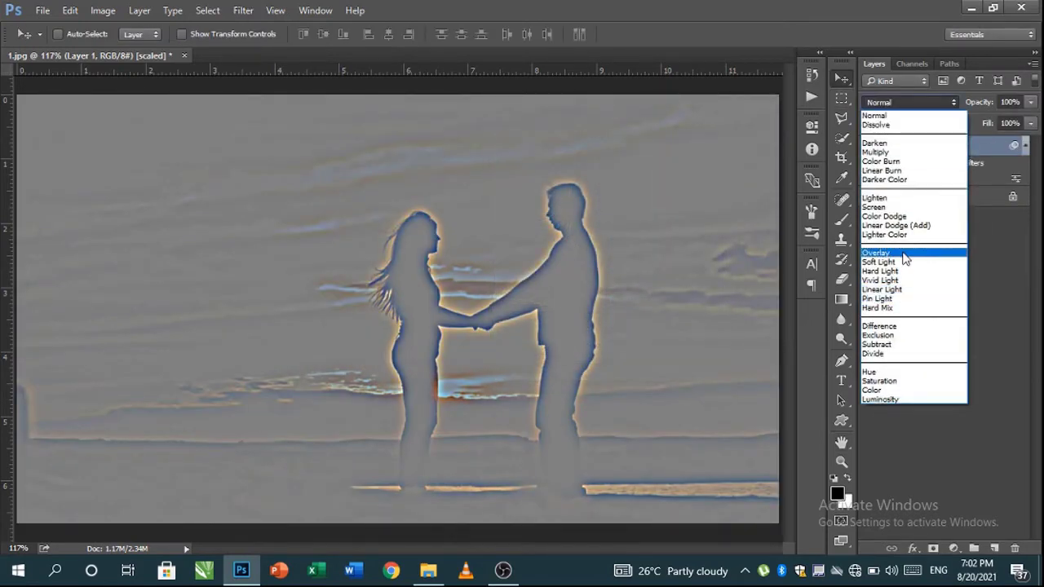
pyautogui.click(905, 254)
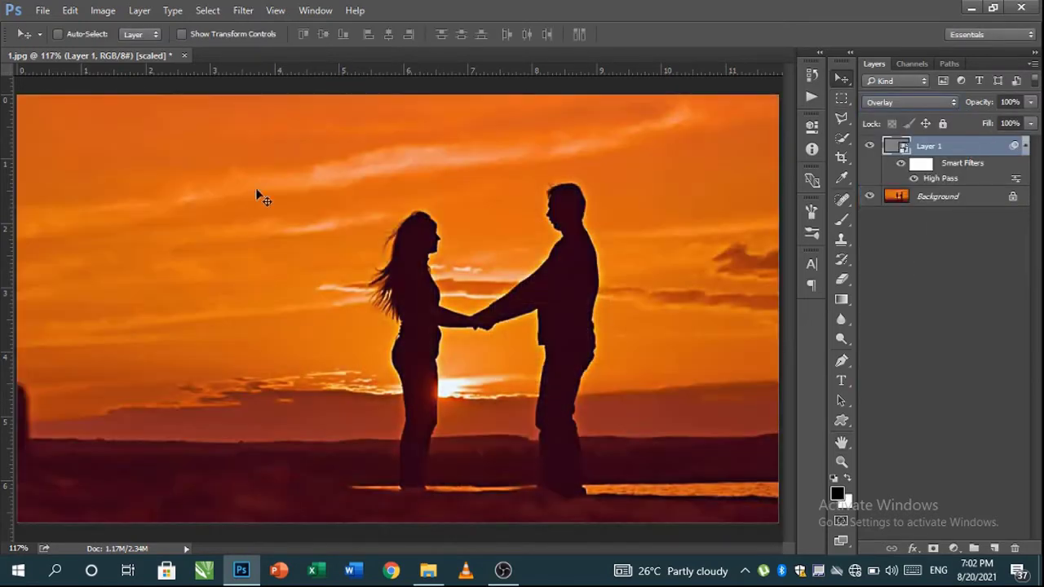
# Reduce Layer 1's opacity to 44% and compare the sharpening with the layer hidden and shown.
pyautogui.click(869, 145)
pyautogui.click(869, 144)
pyautogui.click(1030, 102)
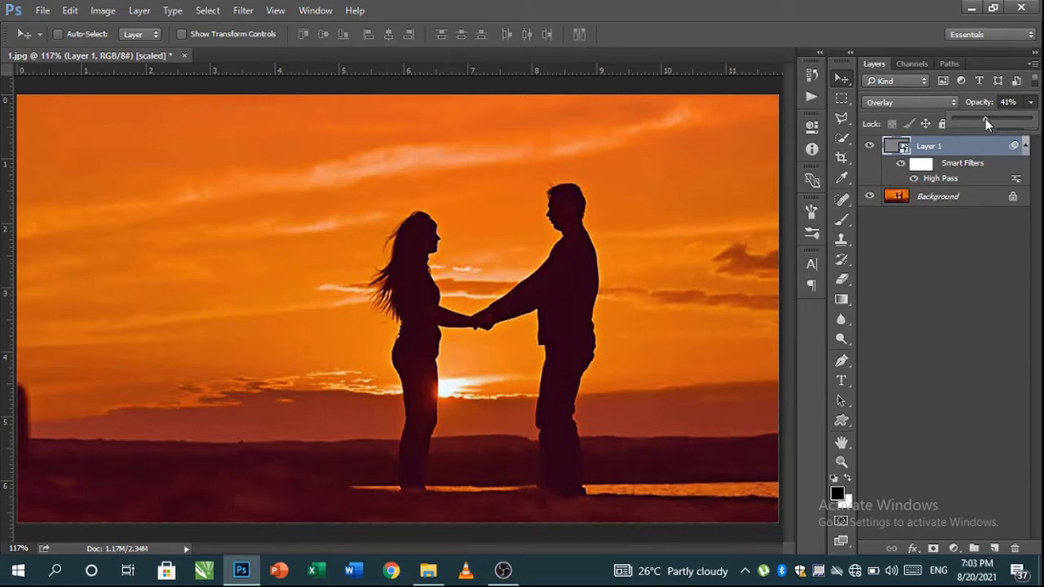
pyautogui.moveTo(986, 120); pyautogui.dragTo(988, 120)
pyautogui.click(869, 147)
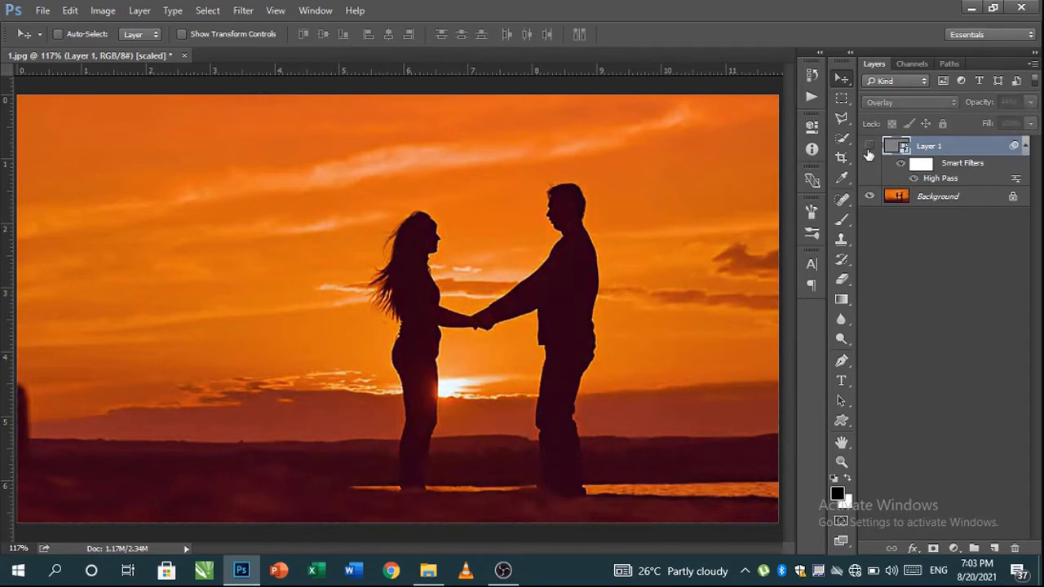
pyautogui.click(870, 147)
# Slightly lower the radius of the High Pass smart filter on Layer 1.
pyautogui.doubleClick(938, 180)
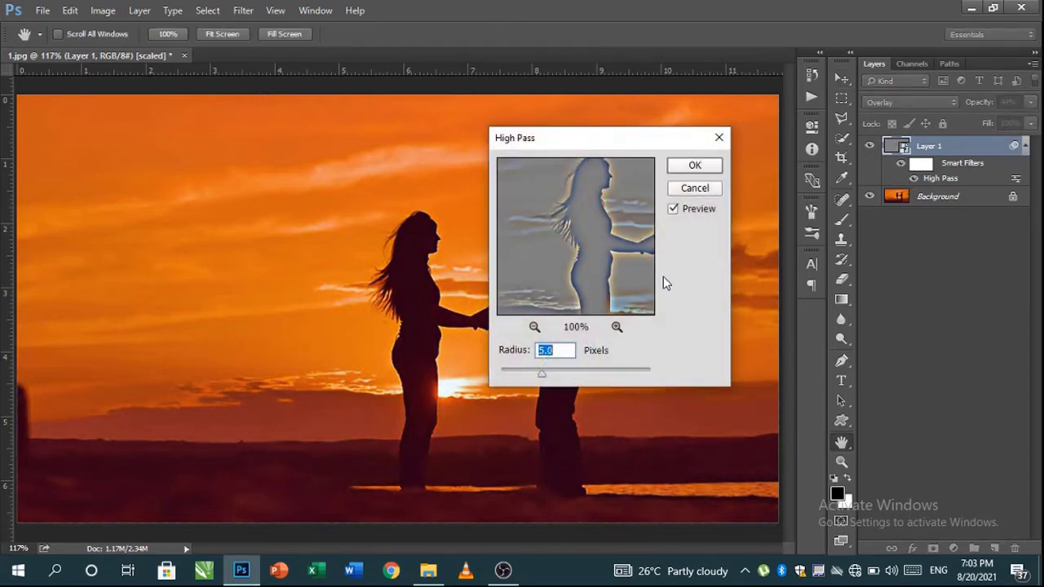
pyautogui.press('Down')
pyautogui.press('Down')
pyautogui.press('Down')
pyautogui.press('Return')
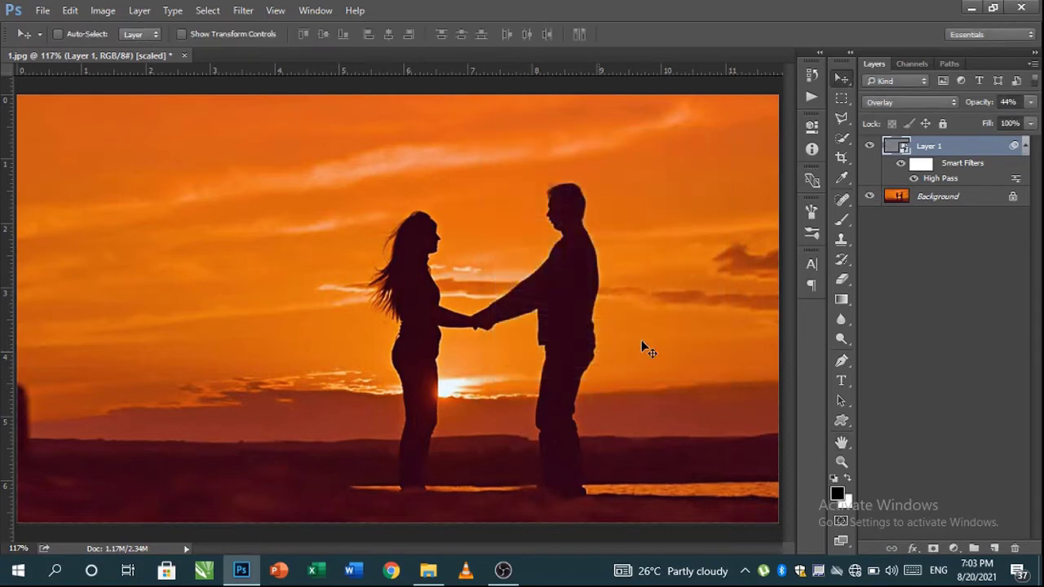
# Rasterize Layer 1 and merge it down into the Background layer.
pyautogui.rightClick(958, 147)
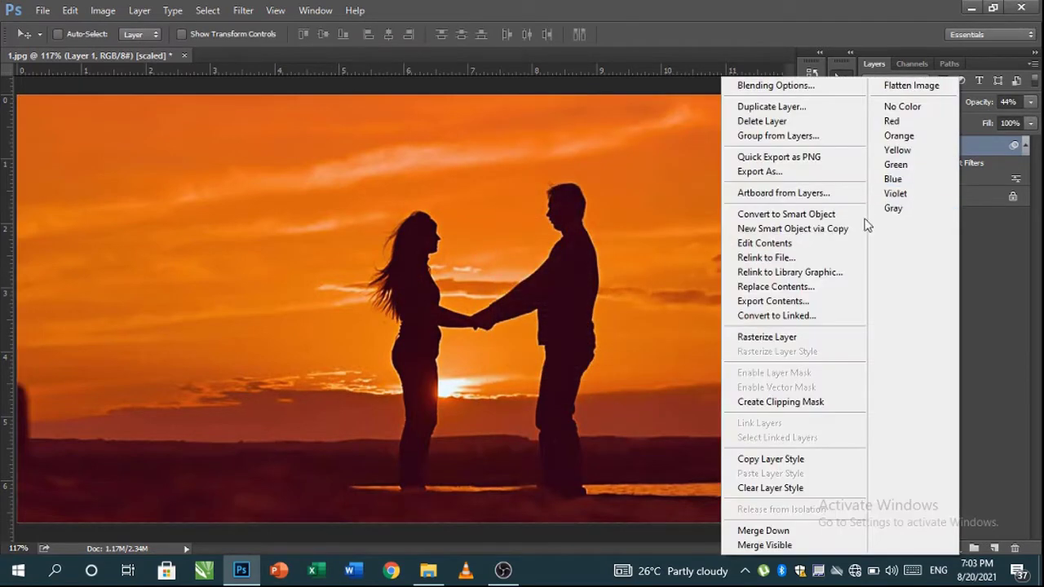
pyautogui.click(856, 337)
pyautogui.hotkey('ctrl', 'e')
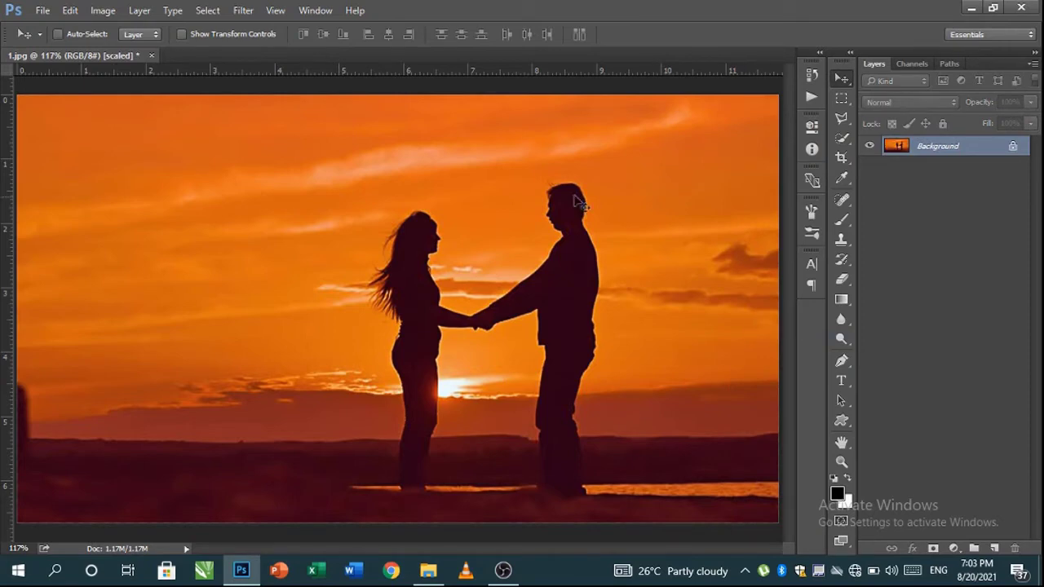
# Place the EPS file abc from the Desktop as an embedded object in the sunset photo.
pyautogui.click(41, 11)
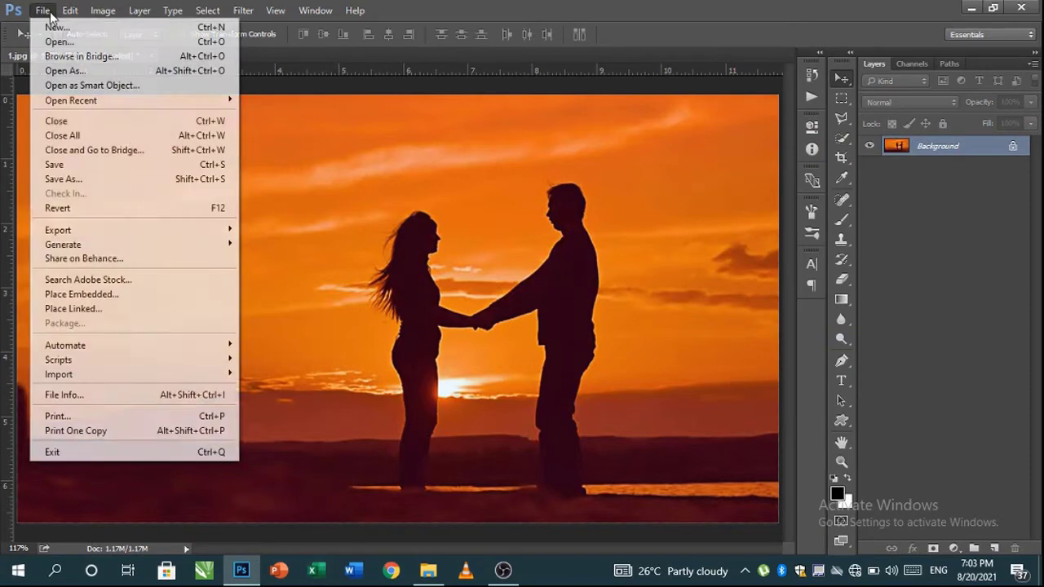
pyautogui.click(93, 298)
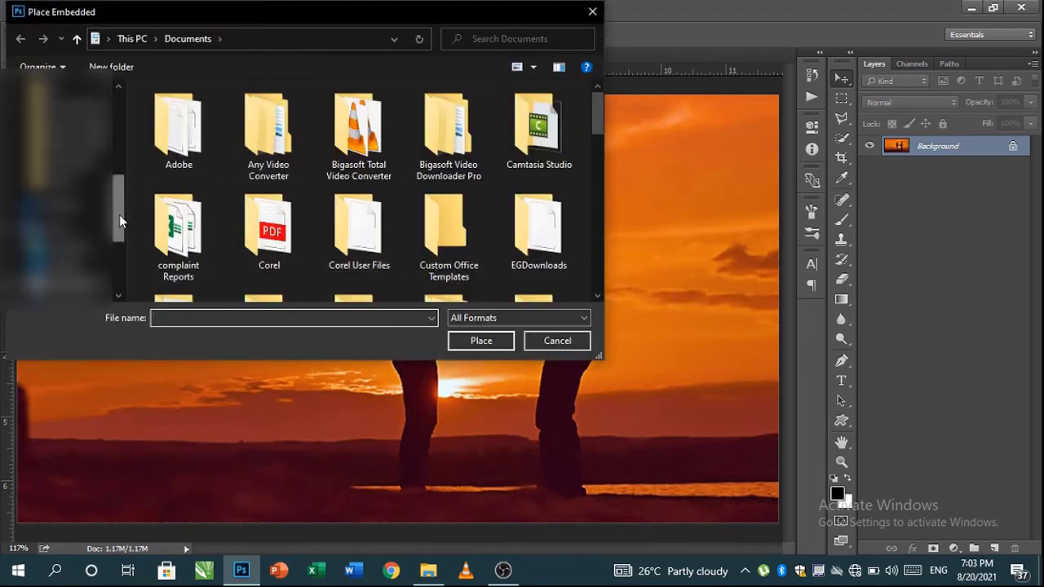
pyautogui.moveTo(120, 214); pyautogui.dragTo(111, 118)
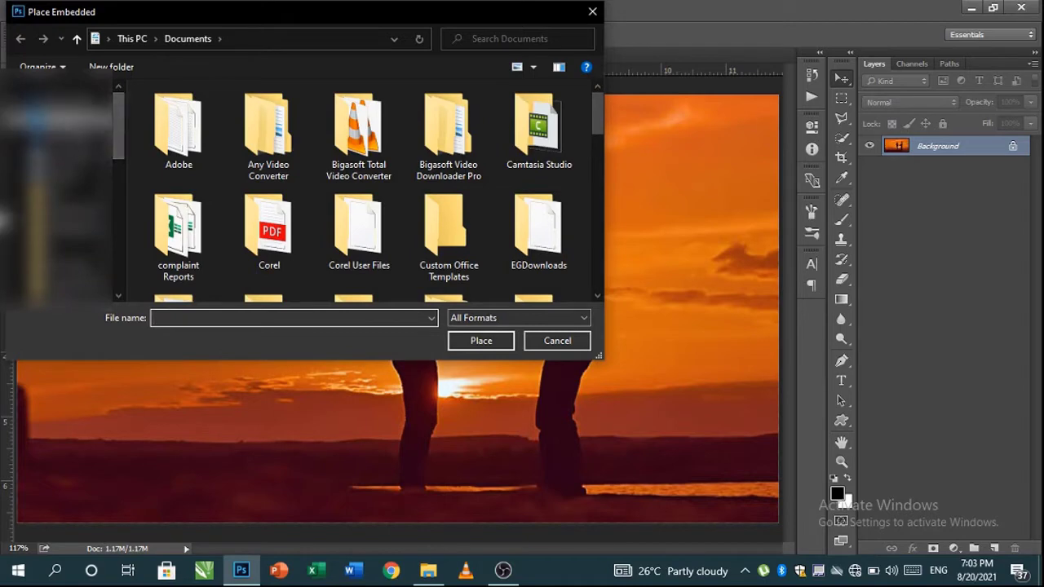
pyautogui.click(50, 119)
pyautogui.click(206, 211)
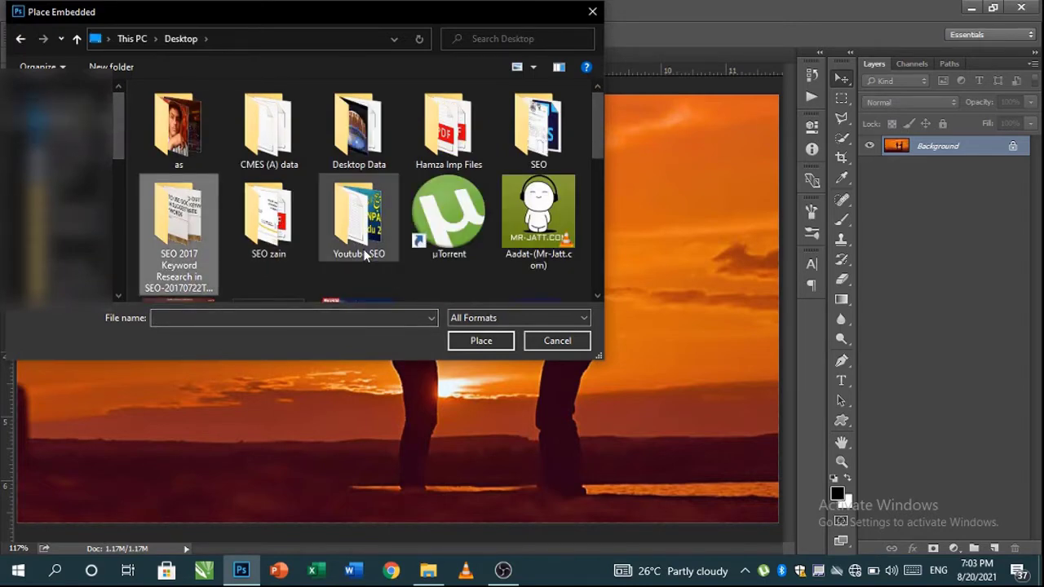
pyautogui.scroll(-10, 363, 248)
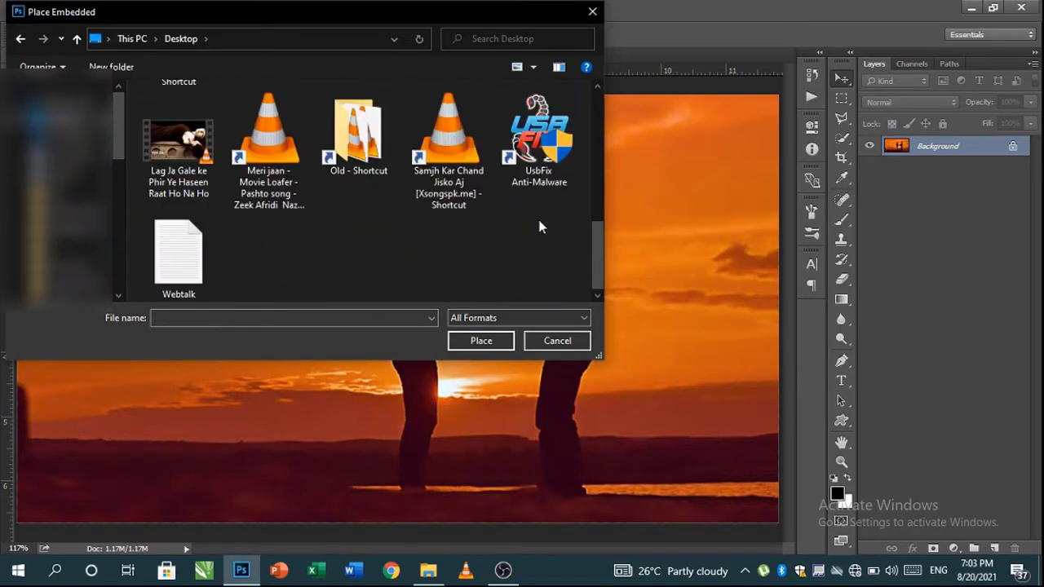
pyautogui.press('super+d')
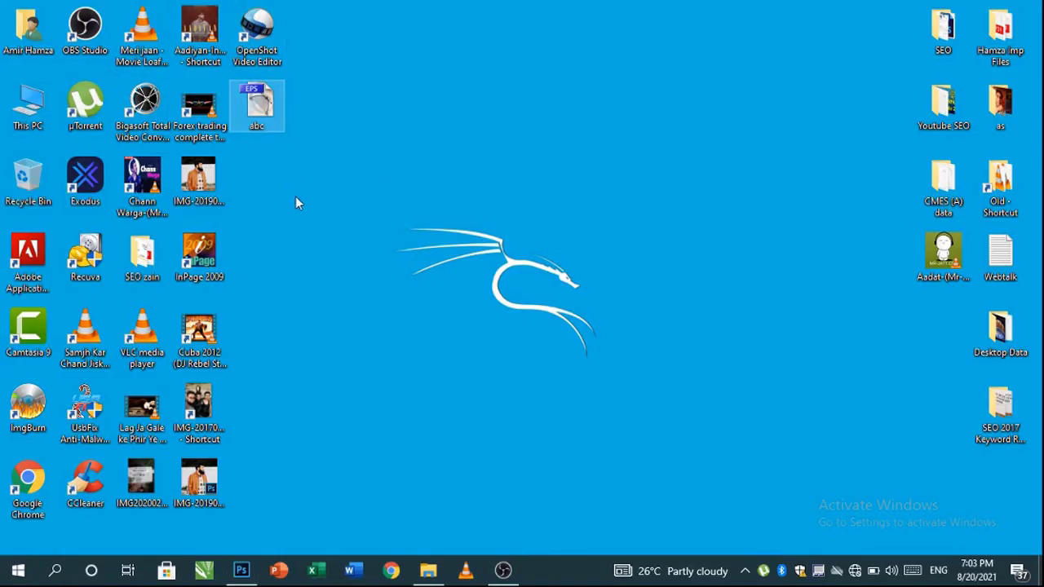
pyautogui.hotkey('alt', 'Tab')
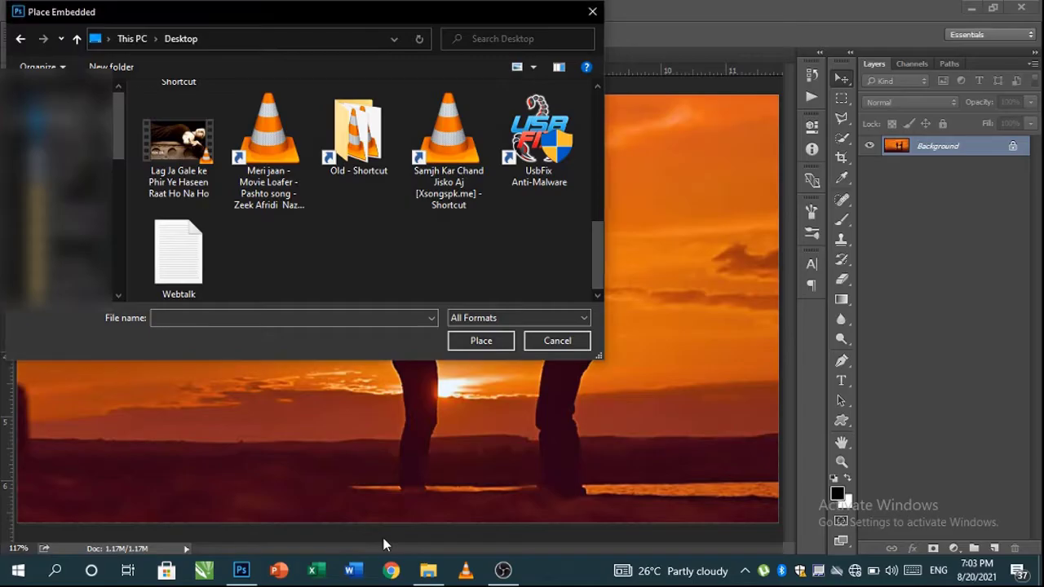
pyautogui.click(215, 183)
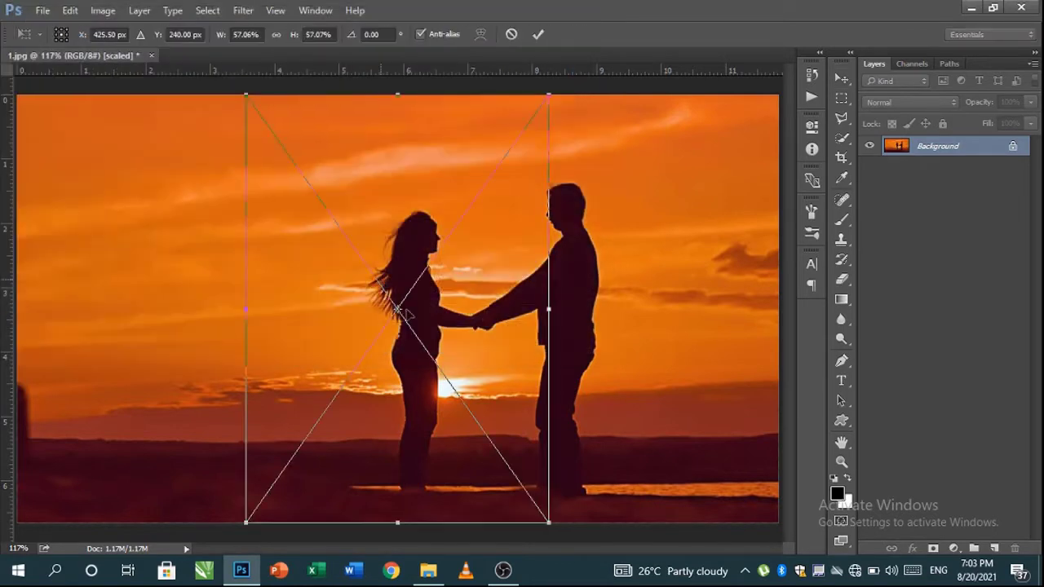
# Scale the placed abc verse to 500% in both width and height.
pyautogui.moveTo(509, 152); pyautogui.dragTo(243, 211)
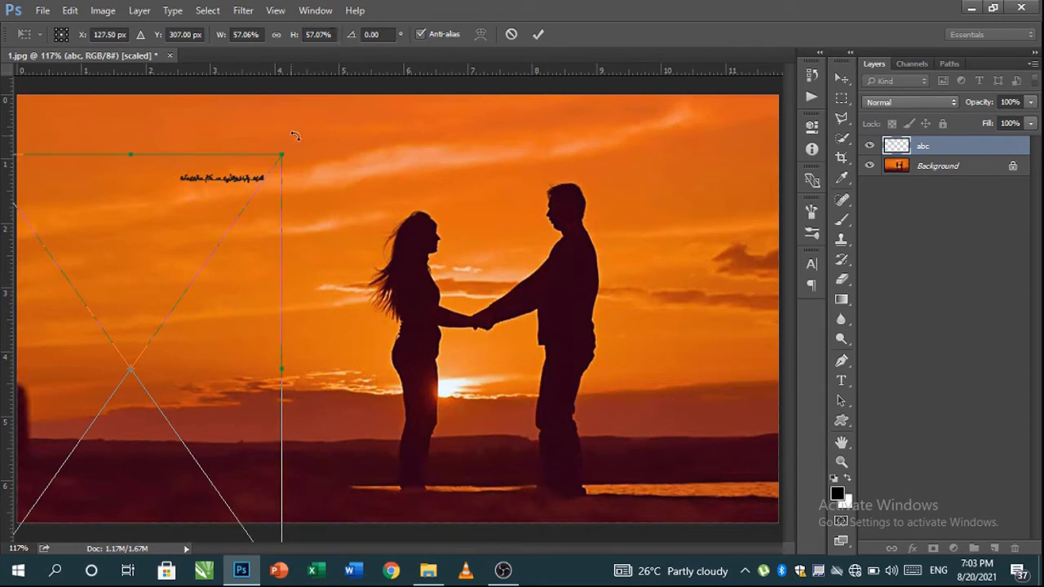
pyautogui.moveTo(287, 151); pyautogui.dragTo(320, 105)
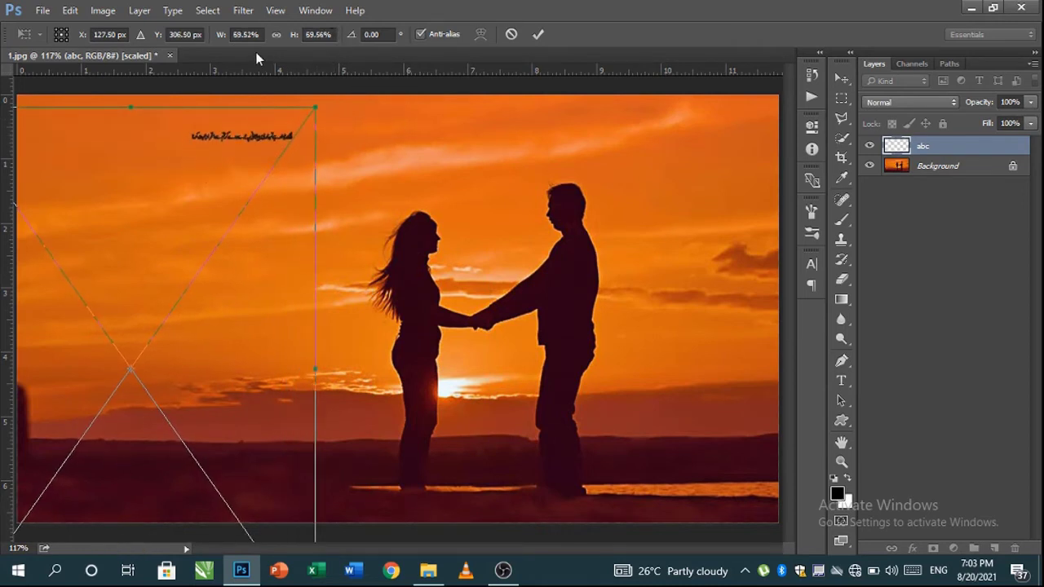
pyautogui.click(245, 34)
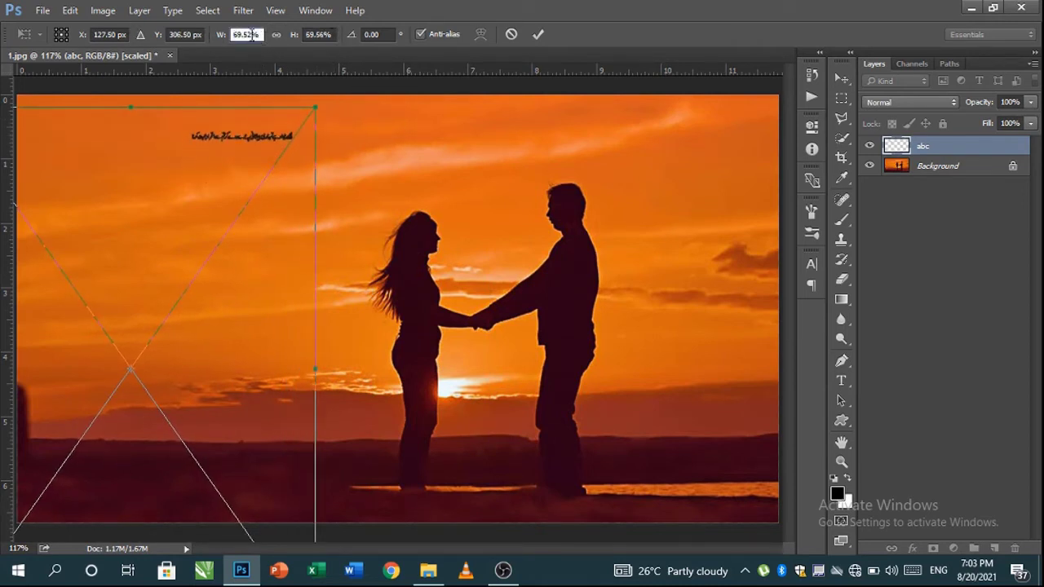
pyautogui.write('500')
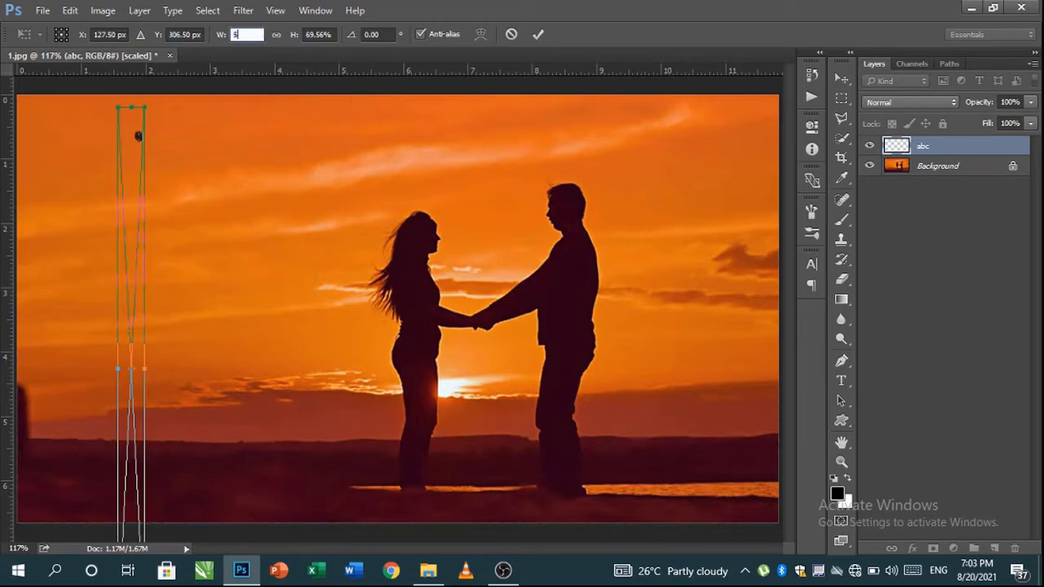
pyautogui.press('Tab')
pyautogui.write('500')
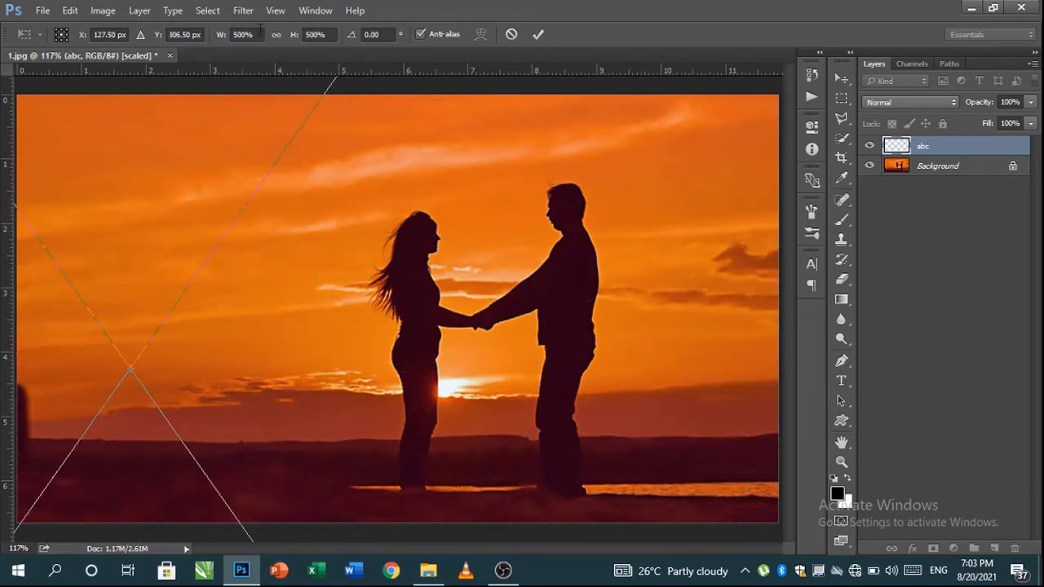
# Move the enlarged verse onto the photo, commit the placement, and position the line across the couple.
pyautogui.hotkey('ctrl', '0')
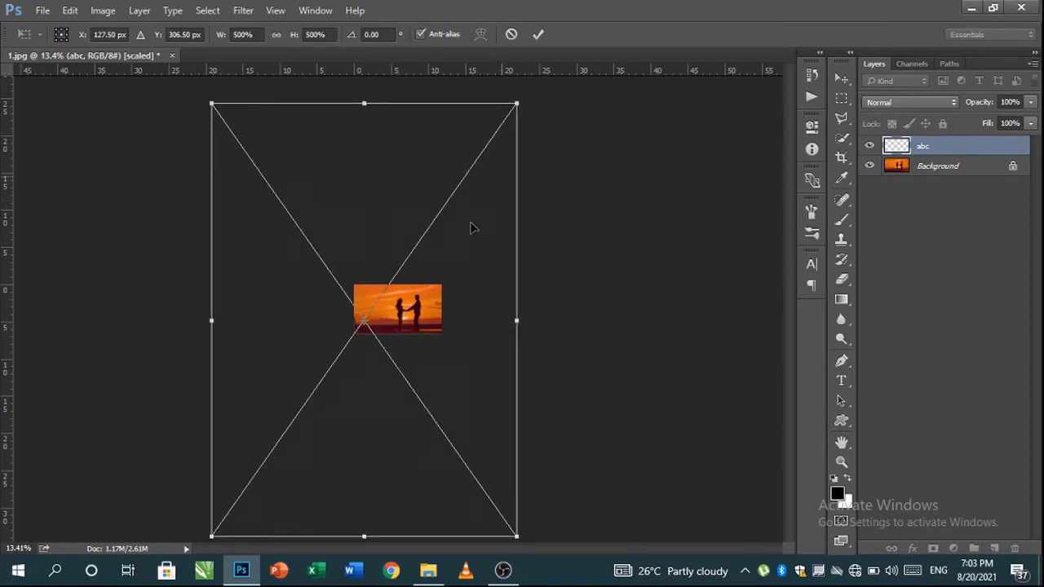
pyautogui.moveTo(471, 226); pyautogui.dragTo(403, 356)
pyautogui.hotkey('ctrl', 'Return')
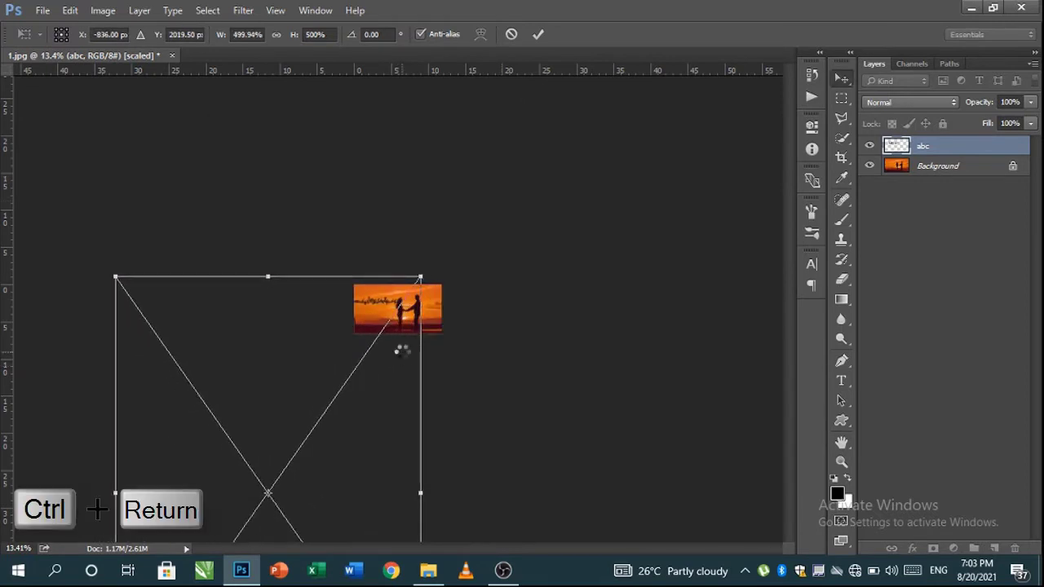
pyautogui.hotkey('ctrl', '0')
pyautogui.moveTo(303, 248); pyautogui.dragTo(558, 264)
pyautogui.hotkey('ctrl', '1')
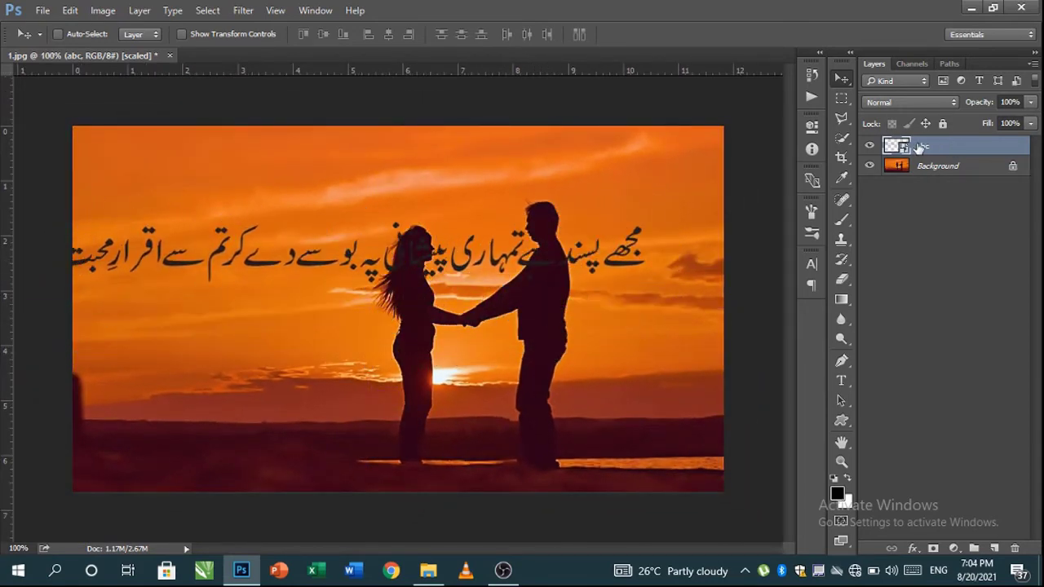
# Duplicate the abc layer as a backup, hide the copy, and rasterize the original abc layer.
pyautogui.hotkey('ctrl', 'j')
pyautogui.click(869, 146)
pyautogui.rightClick(915, 166)
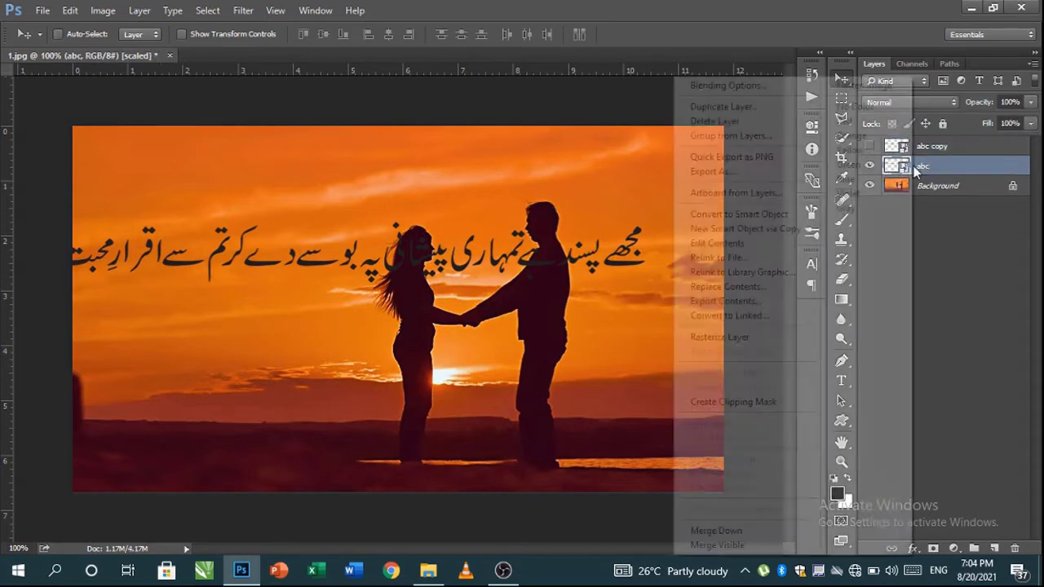
pyautogui.click(754, 340)
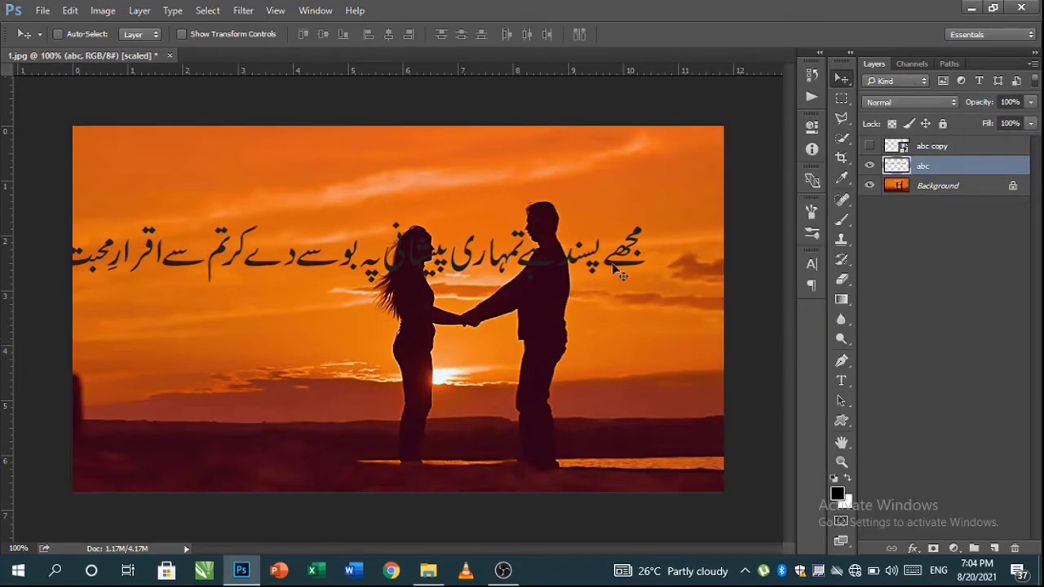
# Lasso the verse's opening words "مجھے پسند ہے تمہاری پیشانی" on the abc layer, then cut and paste them onto a new layer.
pyautogui.press('l')
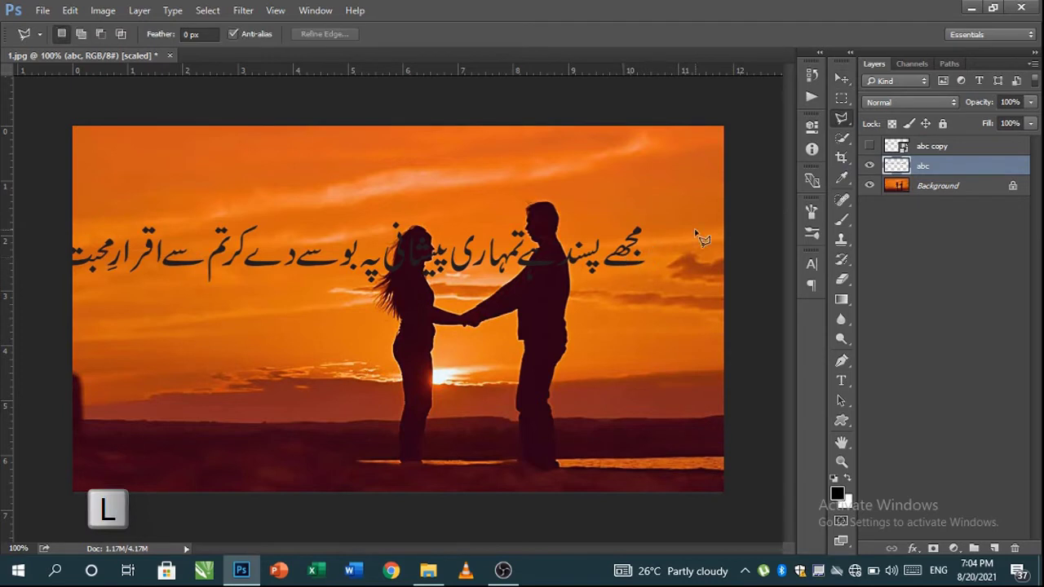
pyautogui.click(692, 228)
pyautogui.click(606, 185)
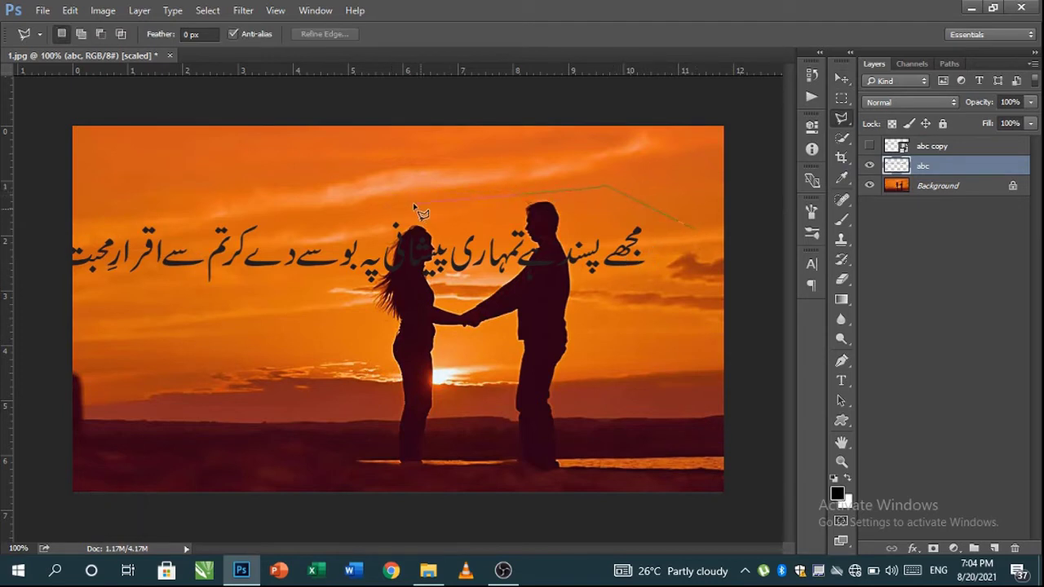
pyautogui.click(393, 199)
pyautogui.click(383, 277)
pyautogui.click(562, 330)
pyautogui.doubleClick(669, 300)
pyautogui.hotkey('ctrl', 'x')
pyautogui.hotkey('ctrl', 'v')
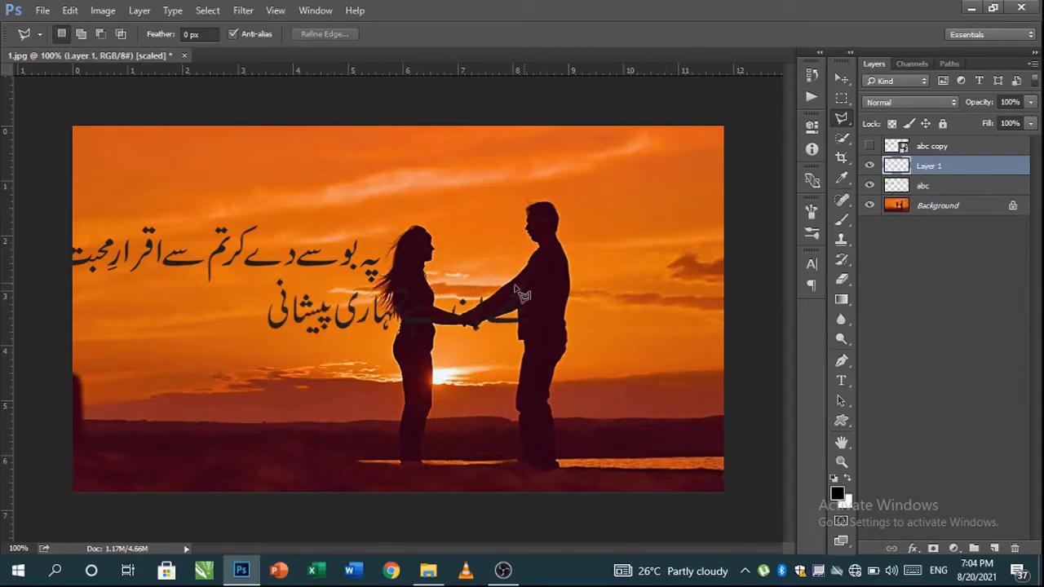
# Move the opening phrase above the couple's heads and shift the rest of the verse down to the couple's hands.
pyautogui.press('v')
pyautogui.moveTo(391, 287); pyautogui.dragTo(514, 150)
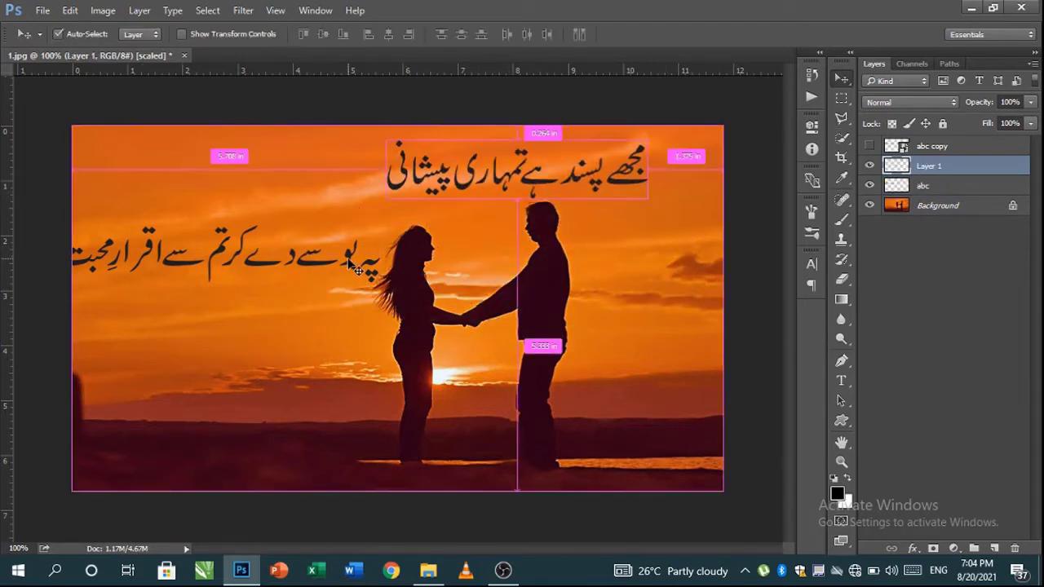
pyautogui.keyDown('ctrl'); pyautogui.click(322, 261); pyautogui.keyUp('ctrl')
pyautogui.click(534, 222)
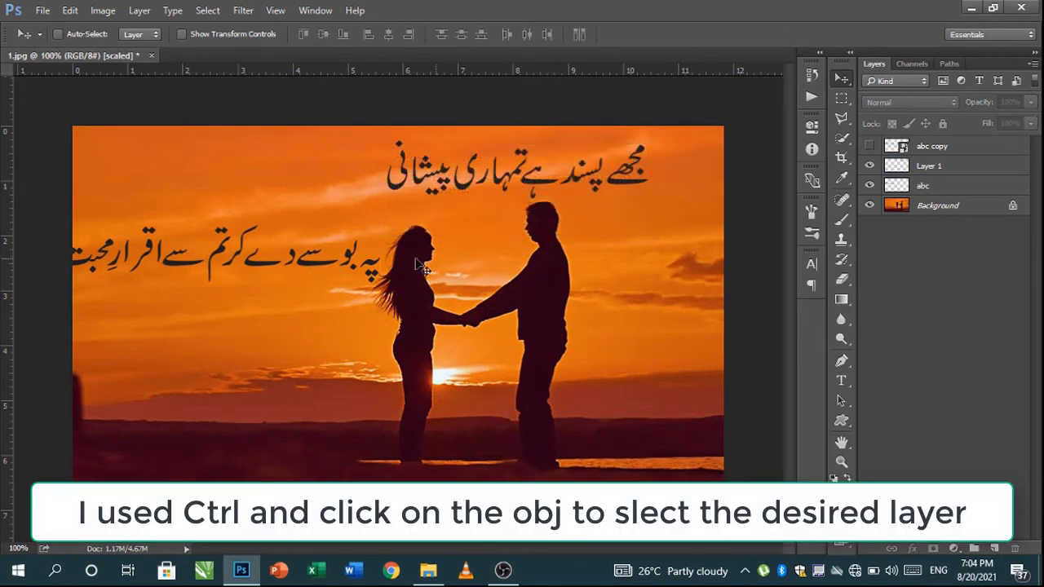
pyautogui.keyDown('ctrl'); pyautogui.click(326, 265); pyautogui.keyUp('ctrl')
pyautogui.moveTo(326, 266); pyautogui.dragTo(380, 336)
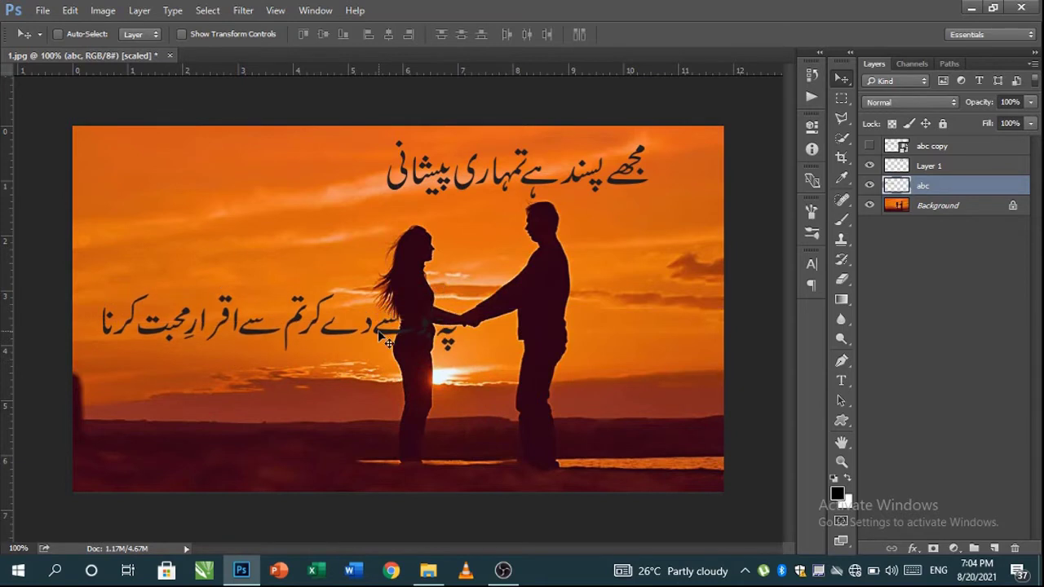
# Cut the words "پہ بوسے دے کر" from the abc layer to a new layer and place them above the remaining phrase.
pyautogui.press('l')
pyautogui.click(353, 401)
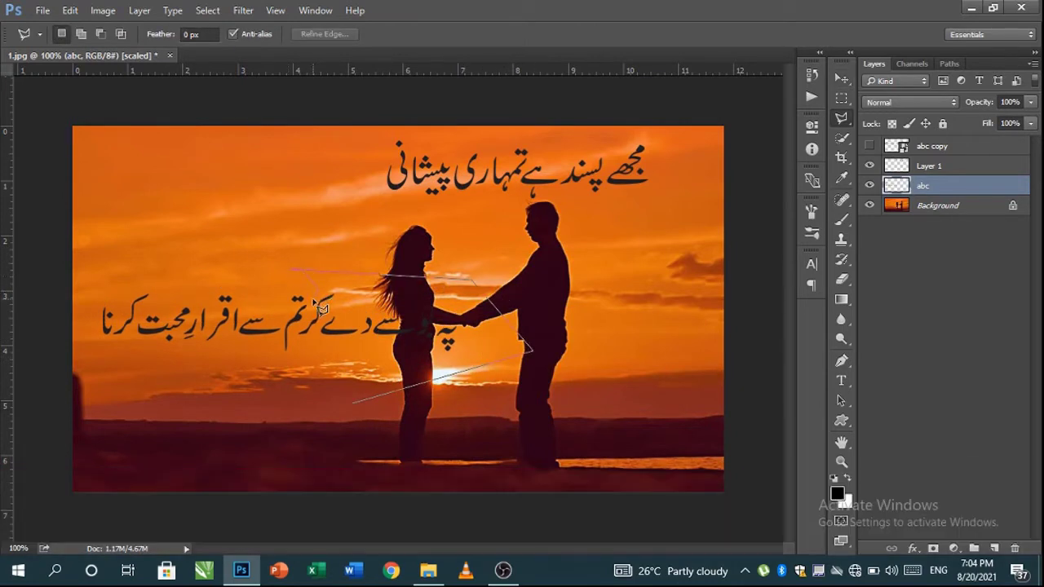
pyautogui.doubleClick(303, 369)
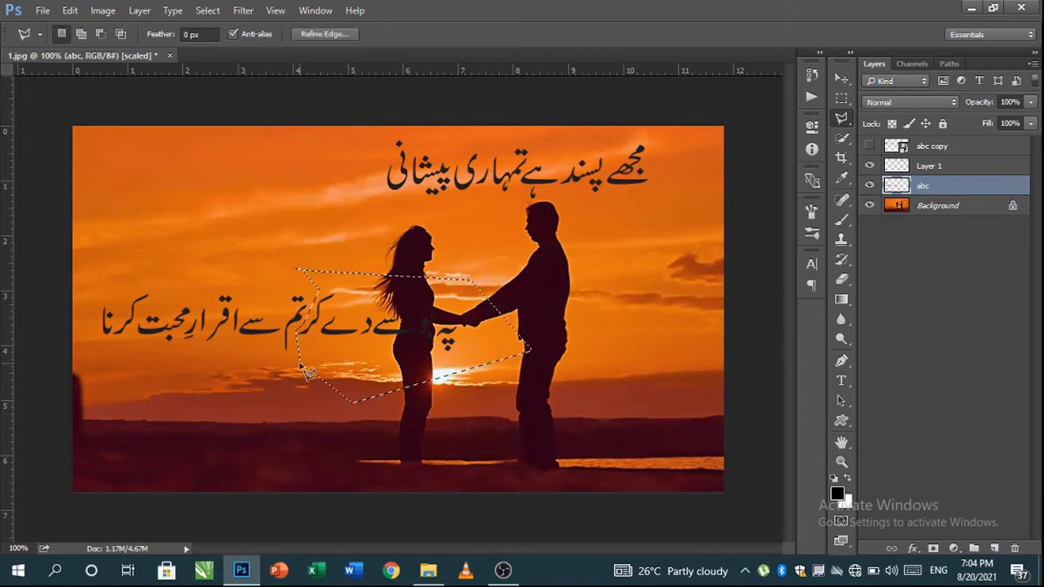
pyautogui.press('Delete')
pyautogui.hotkey('ctrl', 'd')
pyautogui.hotkey('ctrl', 'v')
pyautogui.press('v')
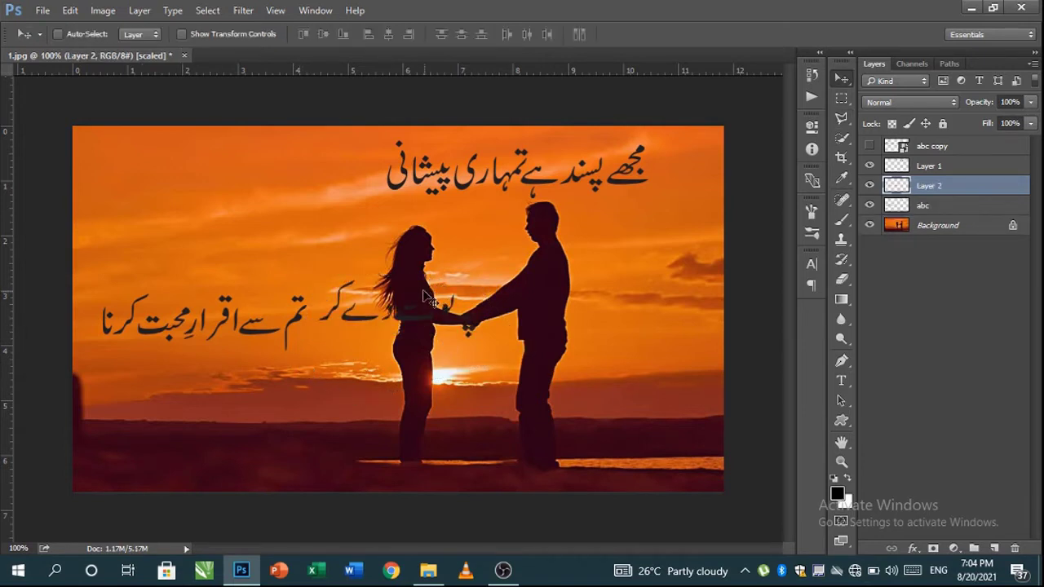
pyautogui.moveTo(404, 318); pyautogui.dragTo(342, 266)
# Align the three verse layers by horizontal centers, distribute them by vertical centers, and move them beside the woman over the open sky.
pyautogui.keyDown('ctrl'); pyautogui.click(933, 168); pyautogui.keyUp('ctrl')
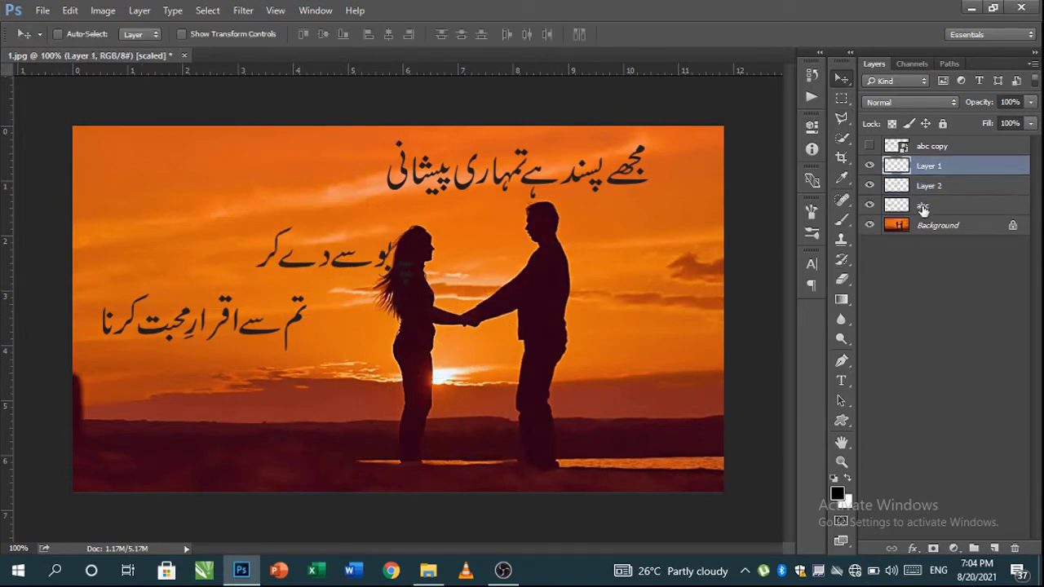
pyautogui.keyDown('ctrl'); pyautogui.click(901, 208); pyautogui.keyUp('ctrl')
pyautogui.click(391, 35)
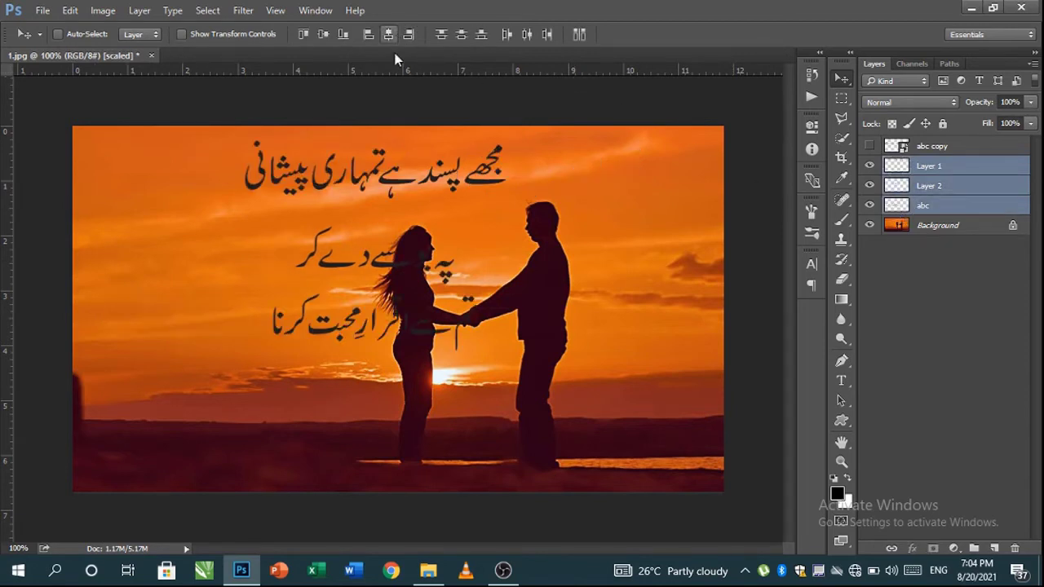
pyautogui.click(466, 34)
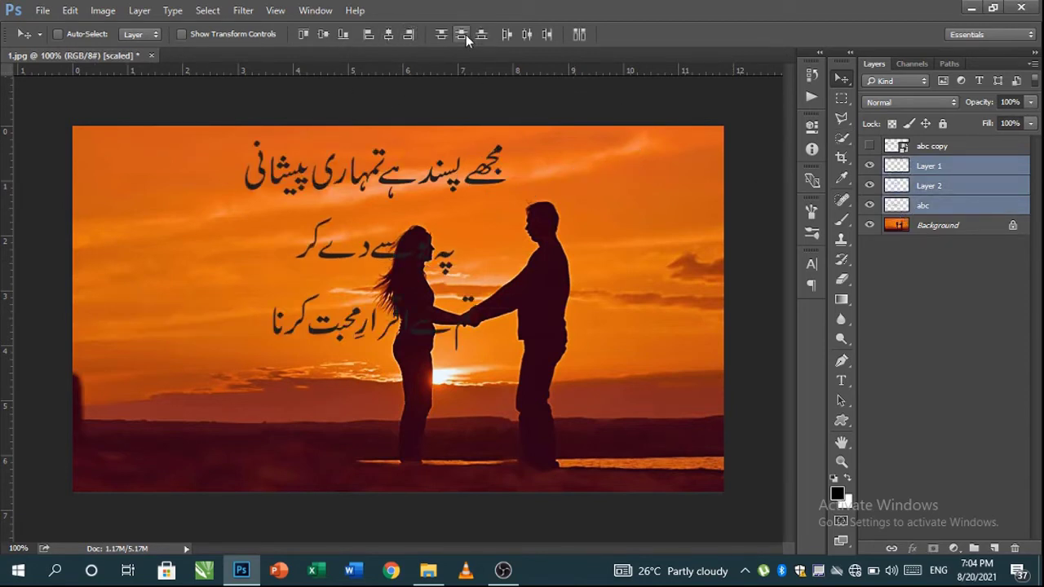
pyautogui.moveTo(424, 213); pyautogui.dragTo(263, 285)
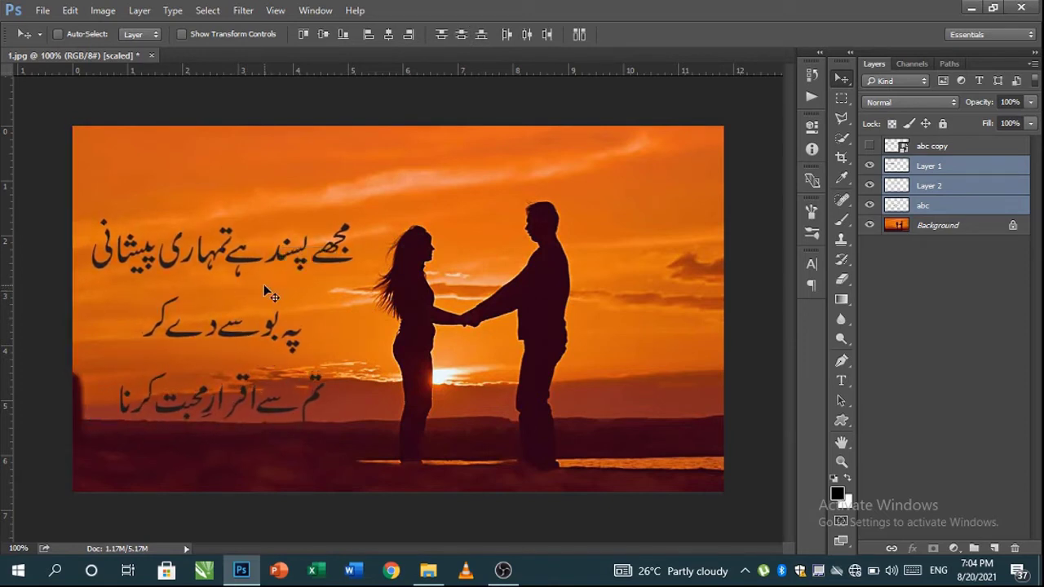
# Enlarge the verse's first line on Layer 1 to about 108% and move it up in the sky.
pyautogui.keyDown('ctrl'); pyautogui.click(356, 260); pyautogui.keyUp('ctrl')
pyautogui.click(324, 252)
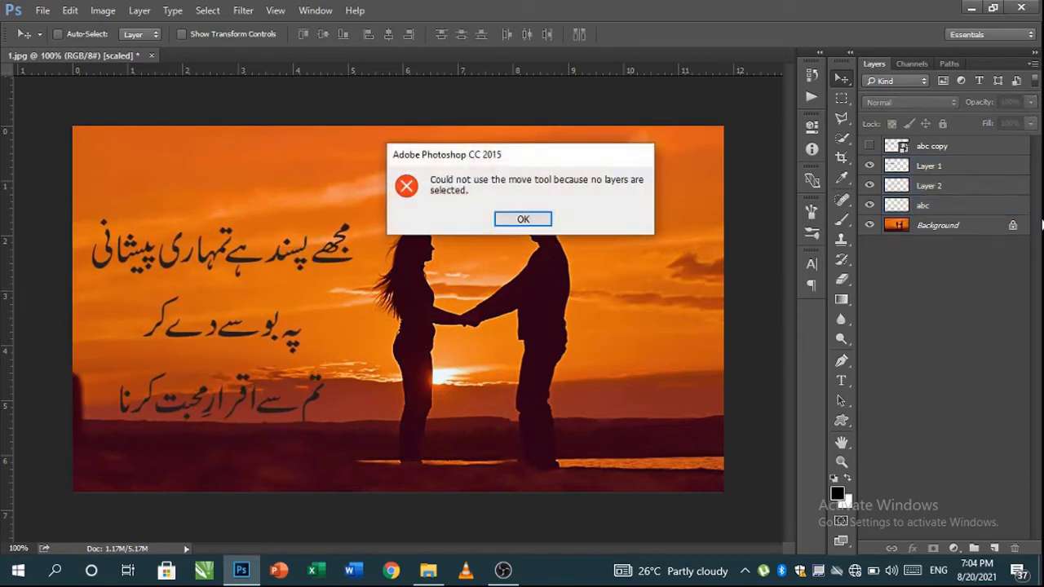
pyautogui.press('Return')
pyautogui.click(938, 166)
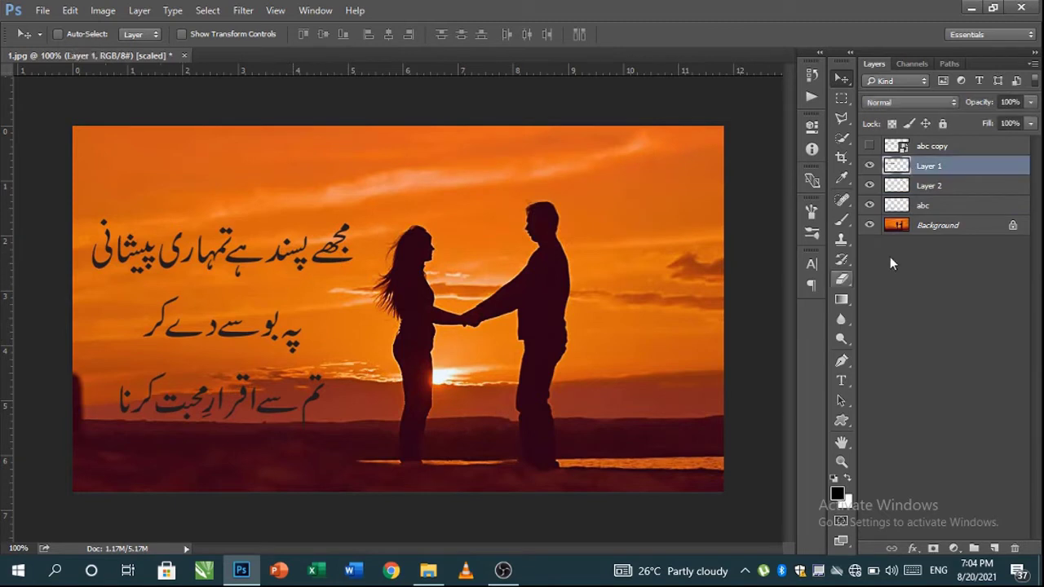
pyautogui.press('ctrl')
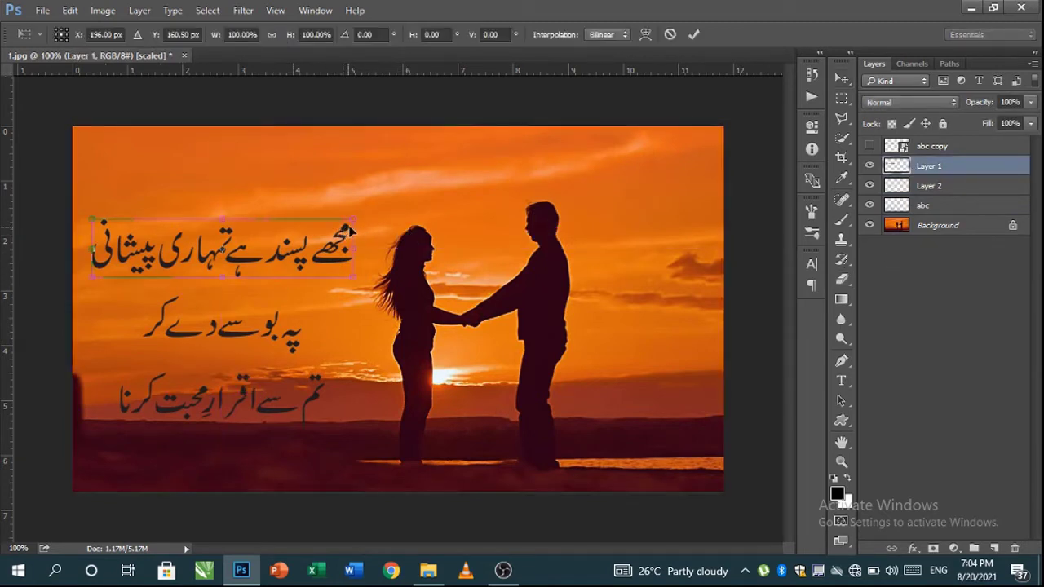
pyautogui.moveTo(354, 218)
pyautogui.mouseDown()
pyautogui.moveTo(364, 216)
pyautogui.moveTo(336, 239)
pyautogui.moveTo(338, 217)
pyautogui.mouseUp()
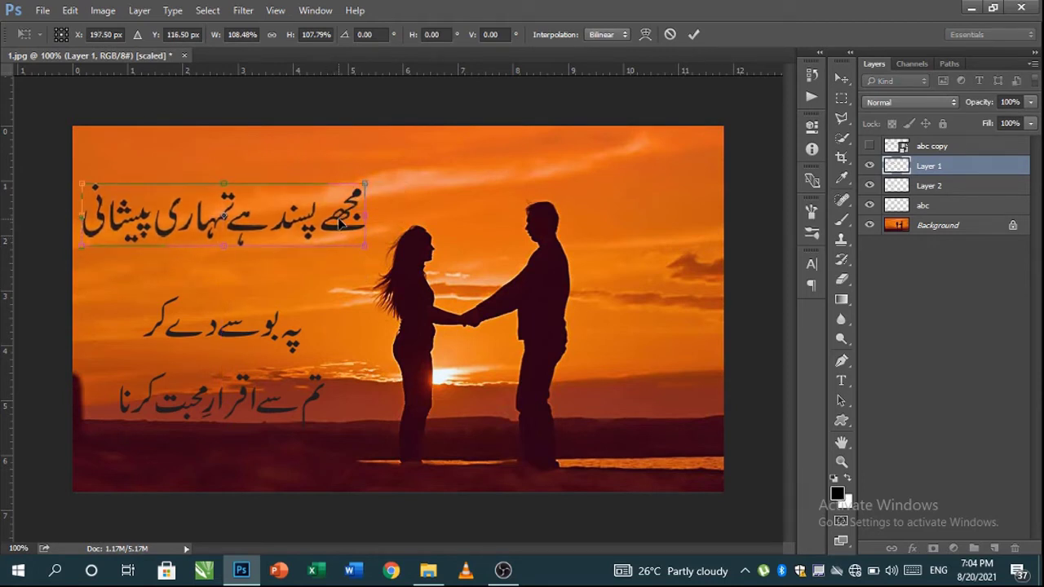
pyautogui.press('Return')
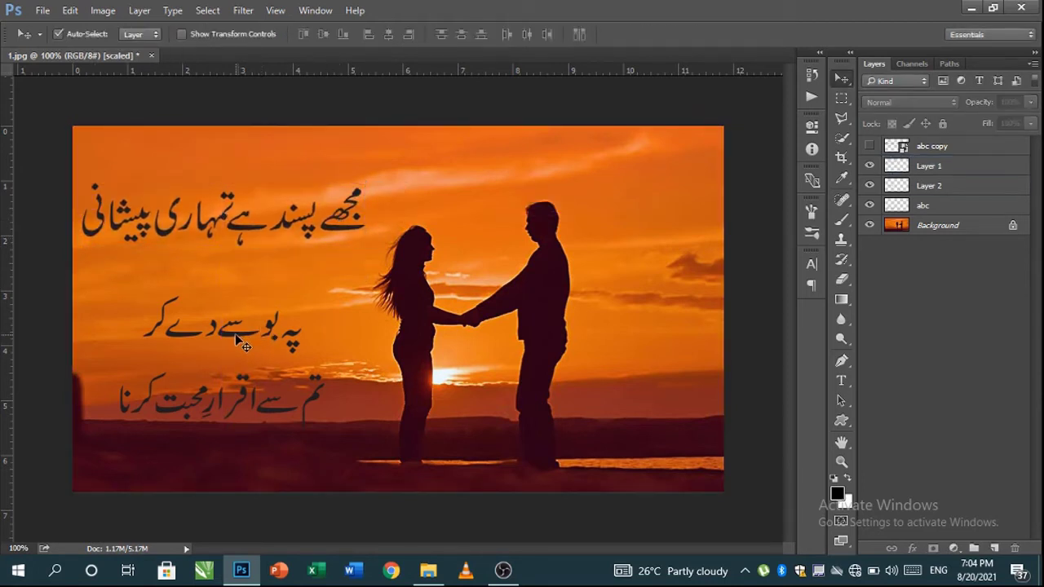
# Move the second line on Layer 2 slightly up and enlarge it to about the width of the third line.
pyautogui.keyDown('ctrl'); pyautogui.click(235, 333); pyautogui.keyUp('ctrl')
pyautogui.moveTo(230, 348); pyautogui.dragTo(225, 314)
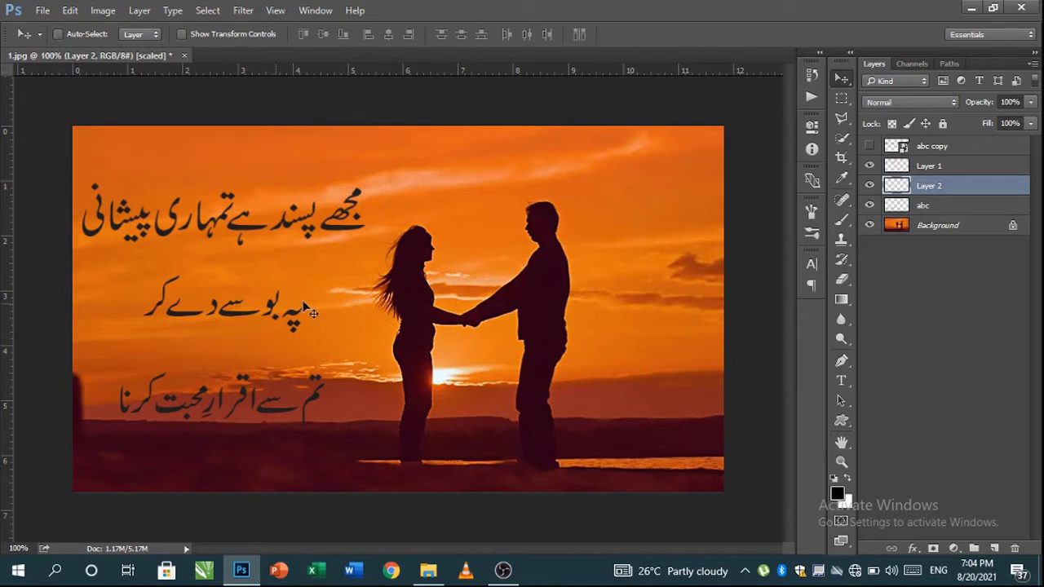
pyautogui.press('t')
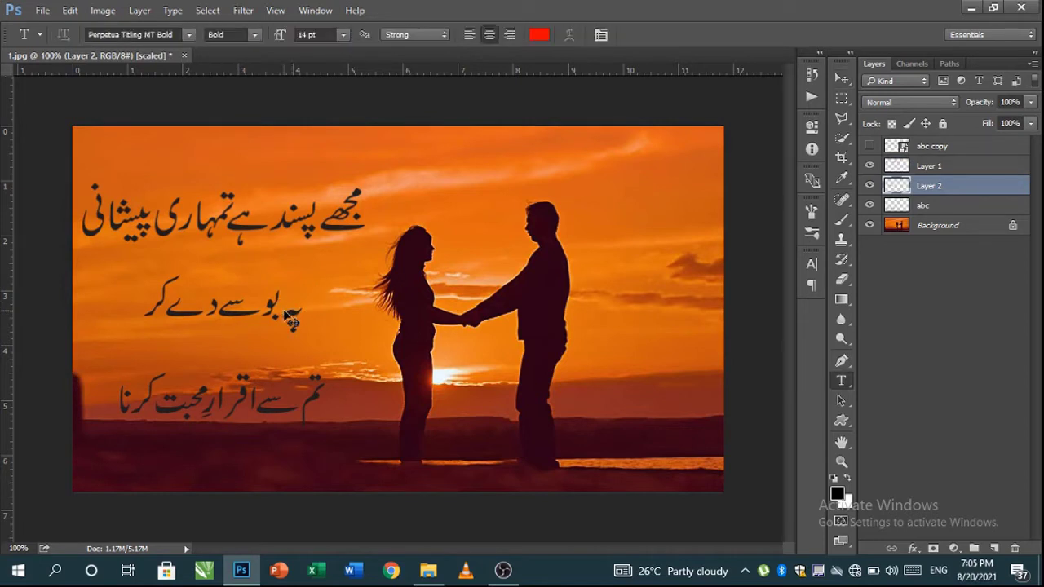
pyautogui.hotkey('ctrl', 't')
pyautogui.moveTo(307, 275); pyautogui.dragTo(326, 266)
pyautogui.press('Return')
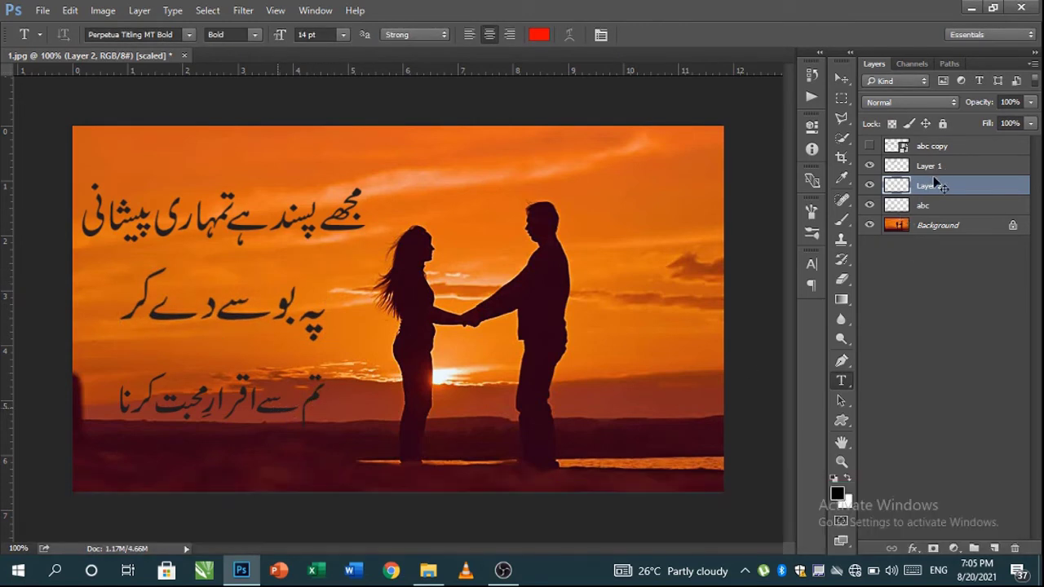
pyautogui.hotkey('ctrl', 't')
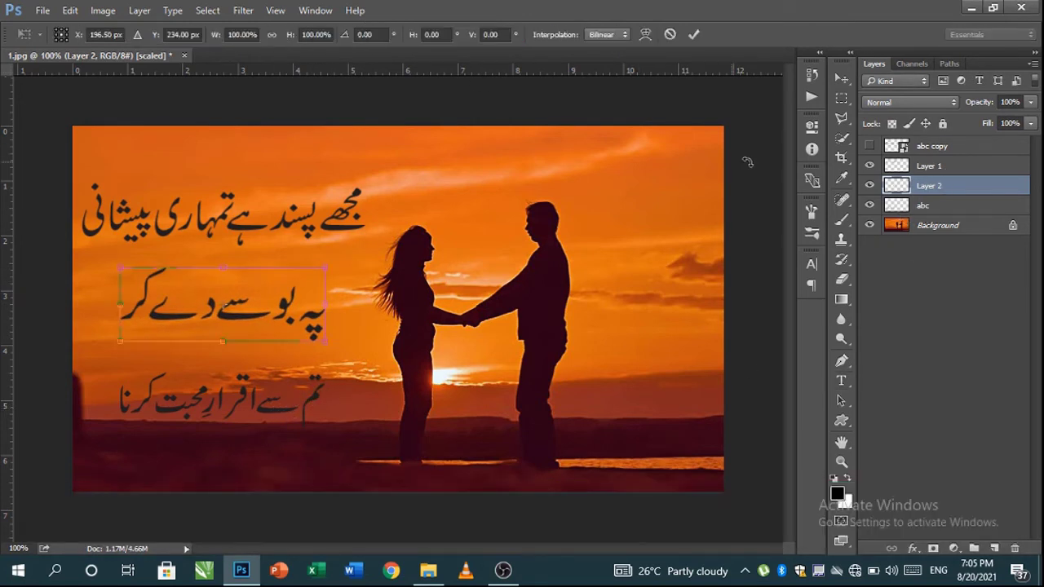
pyautogui.click(693, 34)
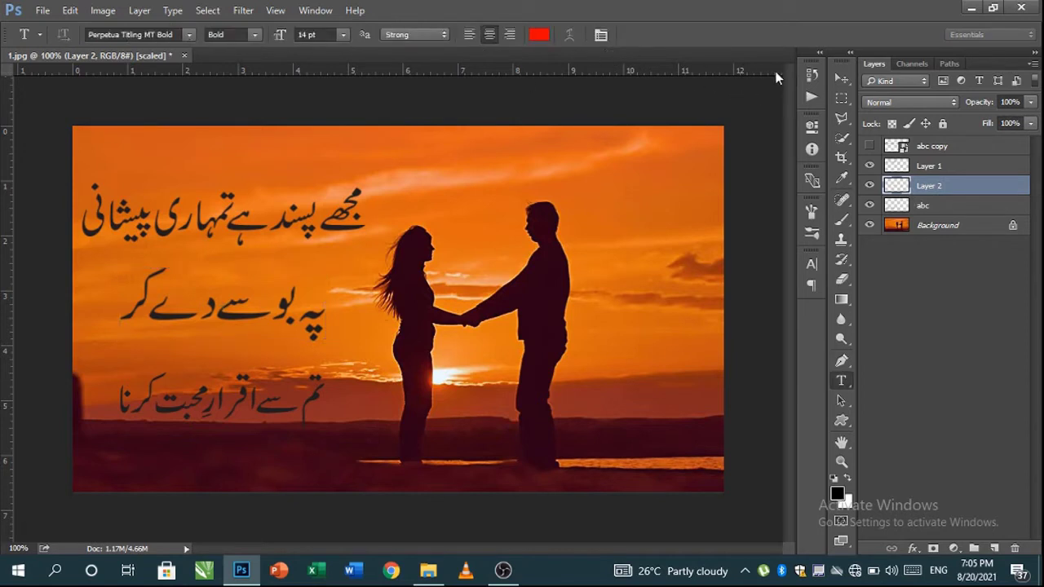
# Scale the verse's third line on the abc layer up to about 120% around its centre.
pyautogui.click(911, 205)
pyautogui.press('v')
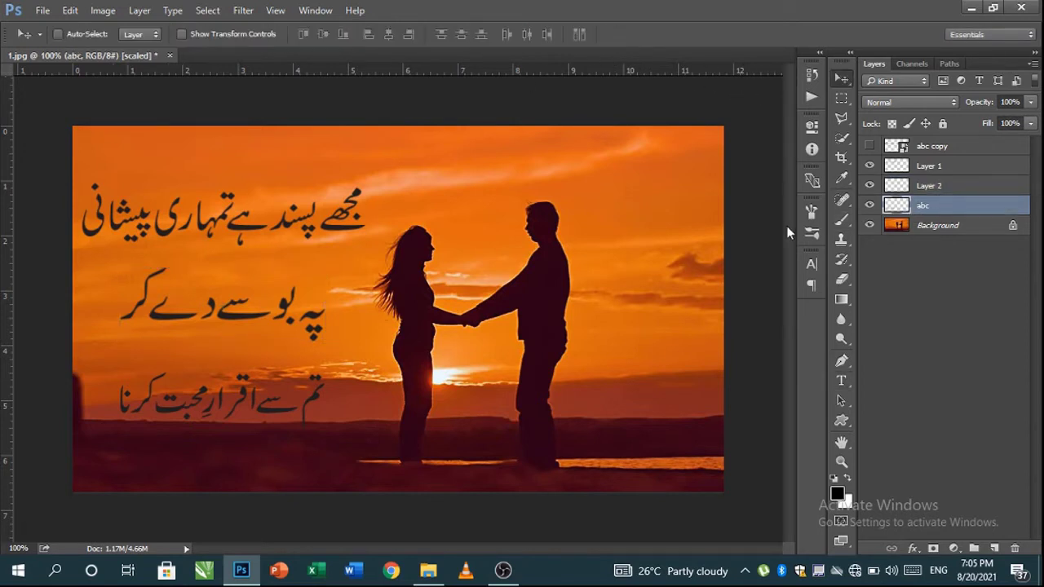
pyautogui.click(946, 185)
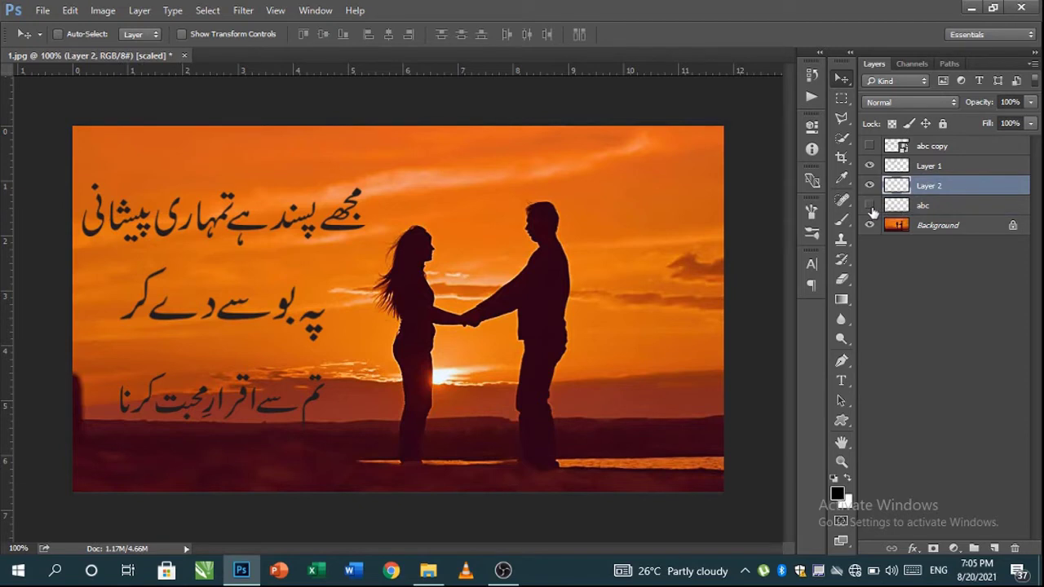
pyautogui.click(869, 206)
pyautogui.click(869, 206)
pyautogui.click(917, 206)
pyautogui.hotkey('ctrl', 't')
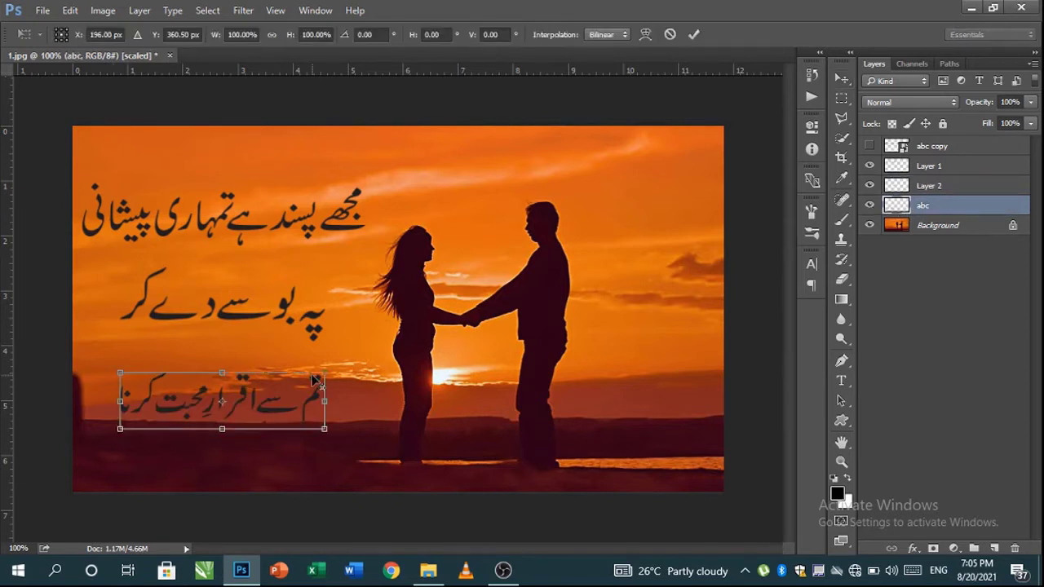
pyautogui.moveTo(322, 372); pyautogui.dragTo(345, 367)
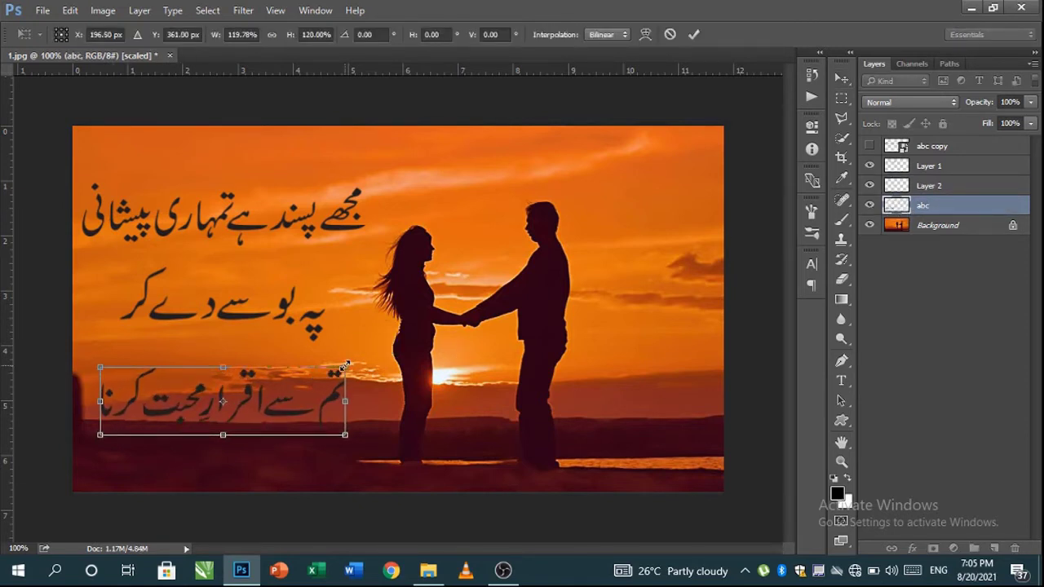
pyautogui.press('Return')
# Move the hidden abc copy layer below the abc layer, directly above the Background.
pyautogui.keyDown('shift'); pyautogui.click(919, 153); pyautogui.keyUp('shift')
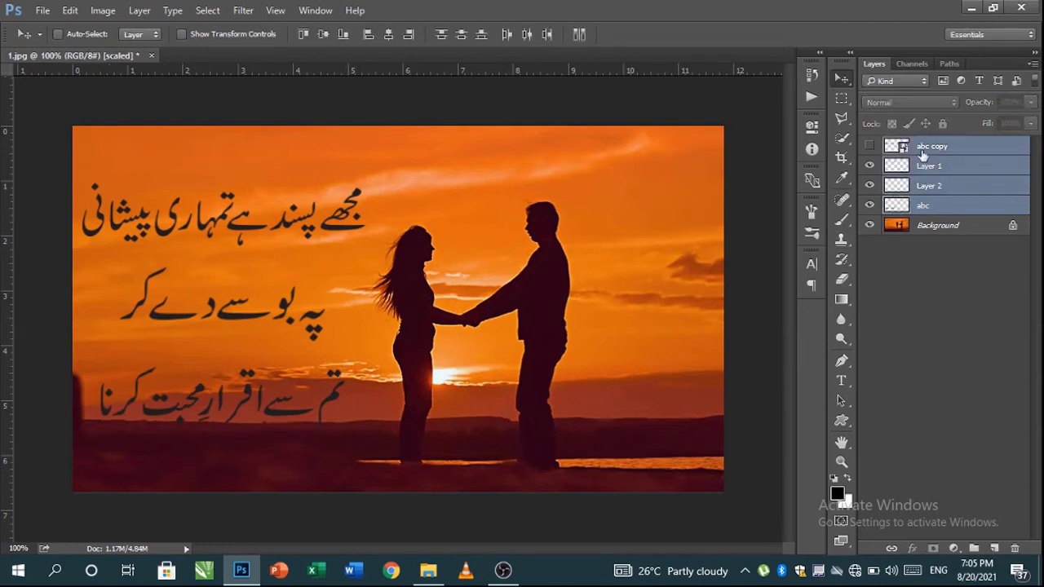
pyautogui.click(921, 153)
pyautogui.keyDown('shift'); pyautogui.click(919, 186); pyautogui.keyUp('shift')
pyautogui.click(919, 148)
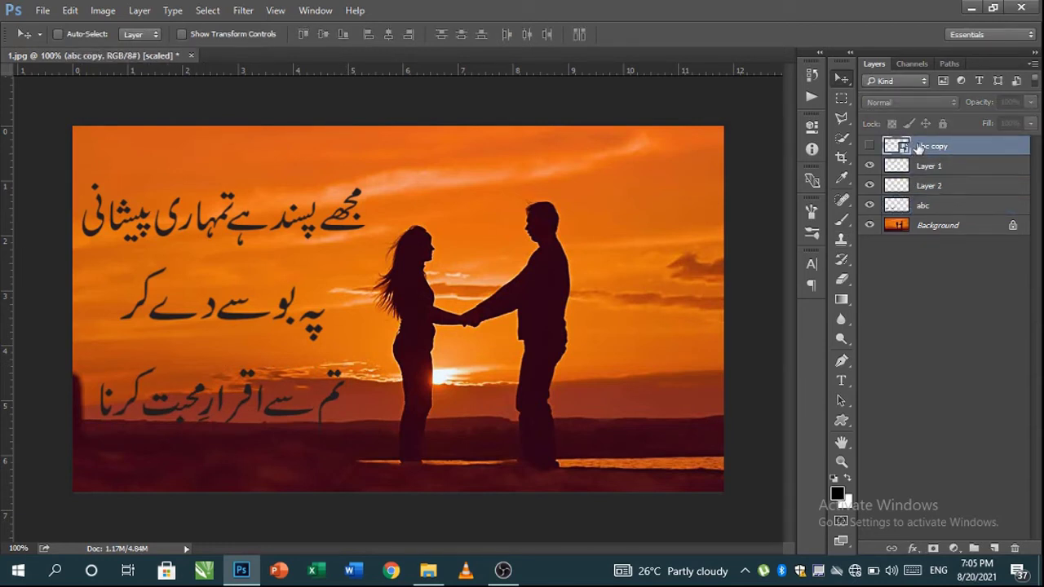
pyautogui.moveTo(919, 147); pyautogui.dragTo(917, 203)
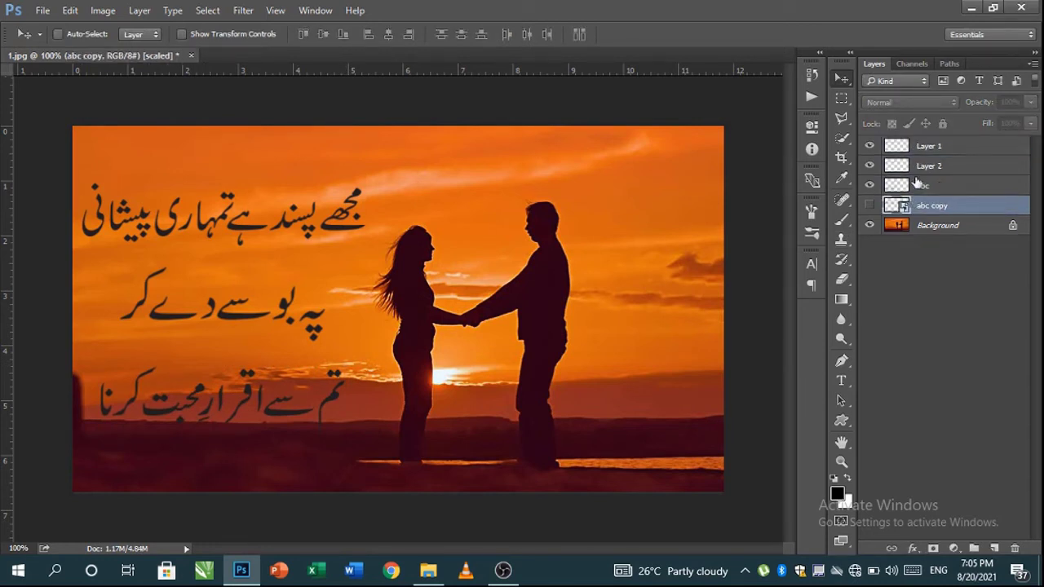
# Select the three verse layers together and nudge them slightly right and down over the sky.
pyautogui.click(917, 185)
pyautogui.keyDown('shift'); pyautogui.click(917, 147); pyautogui.keyUp('shift')
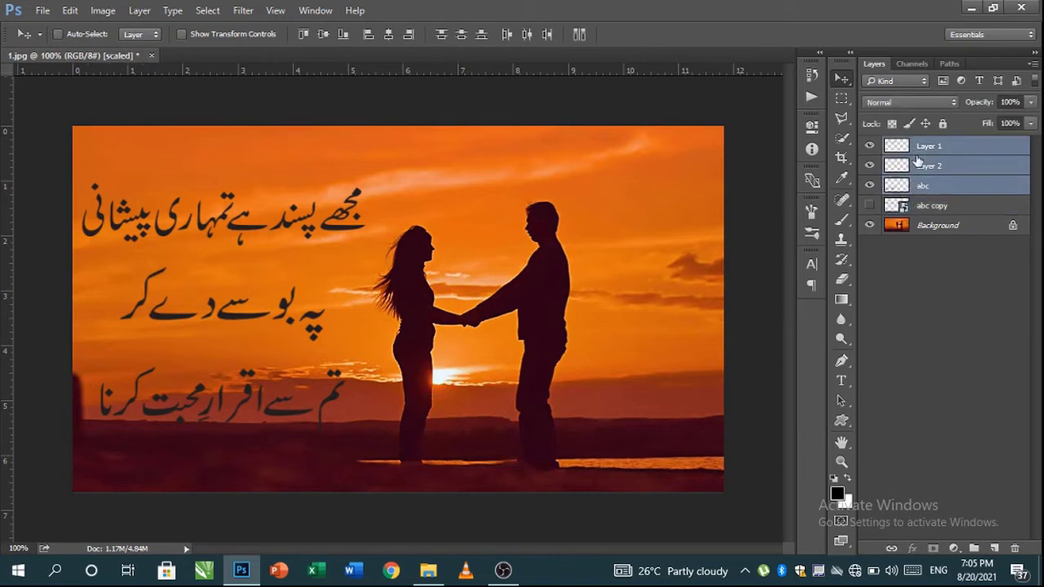
pyautogui.press('Down')
pyautogui.press('Down')
pyautogui.press('Down')
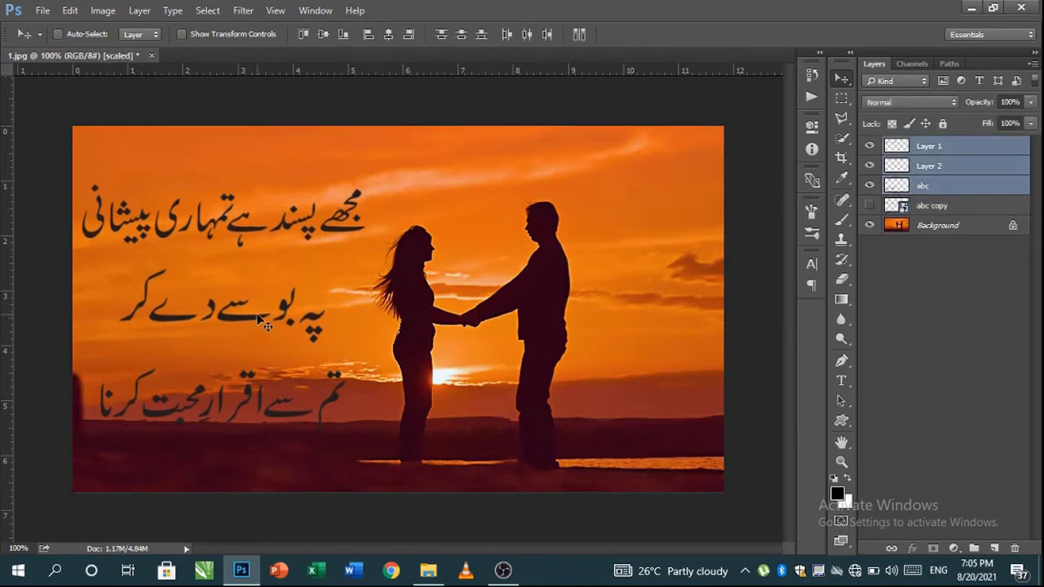
pyautogui.press('Right')
pyautogui.press('Right')
pyautogui.press('Right')
pyautogui.press('Right')
pyautogui.press('Right')
pyautogui.press('Right')
pyautogui.press('Right')
pyautogui.press('Right')
pyautogui.press('Right')
pyautogui.press('Right')
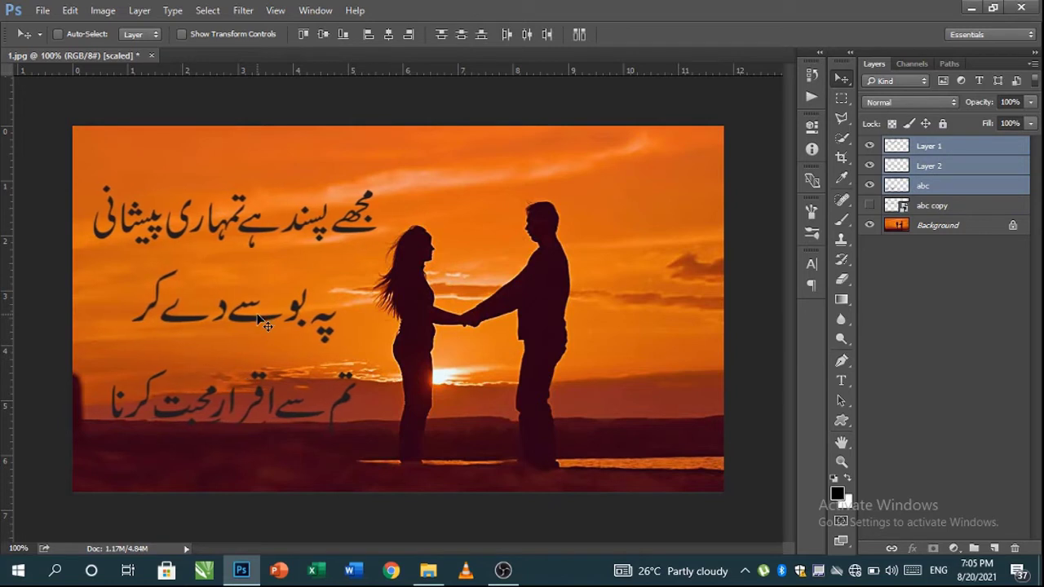
pyautogui.press('Down')
pyautogui.press('Down')
pyautogui.press('Down')
pyautogui.press('Down')
pyautogui.press('Down')
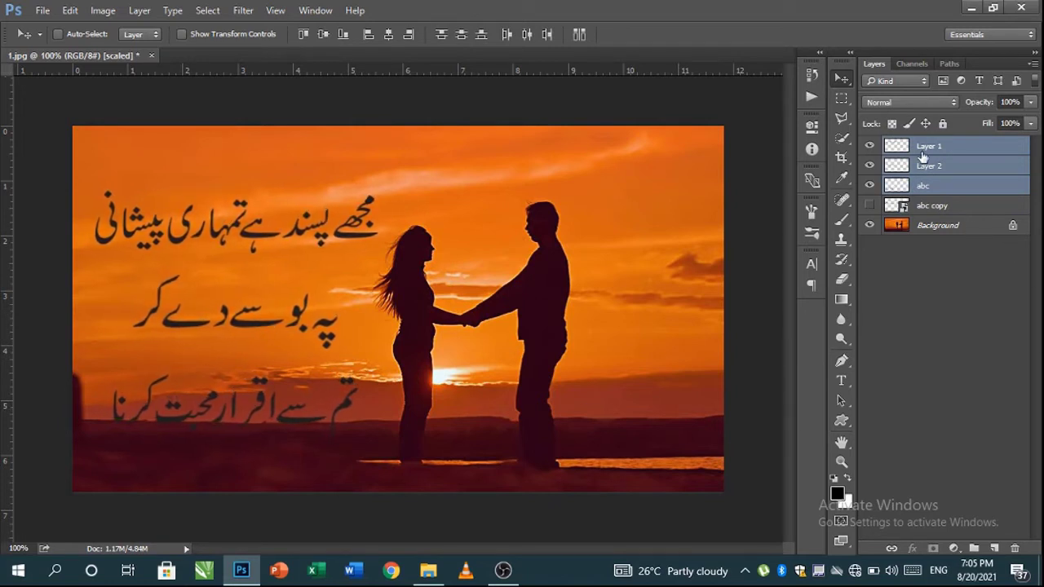
# Fill the first verse line on Layer 1 with the white background color and clear the selection.
pyautogui.keyDown('ctrl'); pyautogui.click(897, 147); pyautogui.keyUp('ctrl')
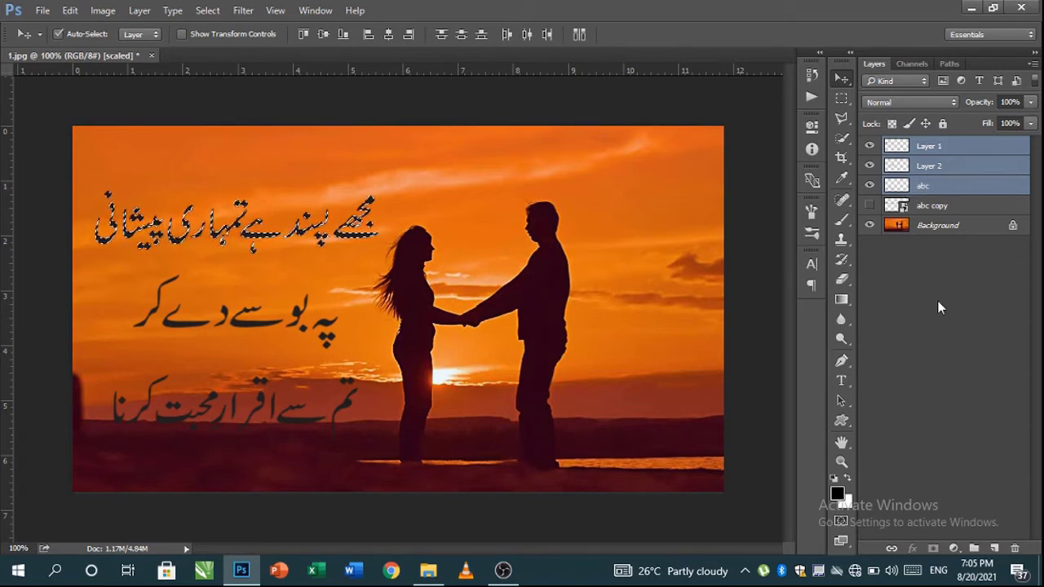
pyautogui.hotkey('ctrl', 'd')
pyautogui.click(944, 150)
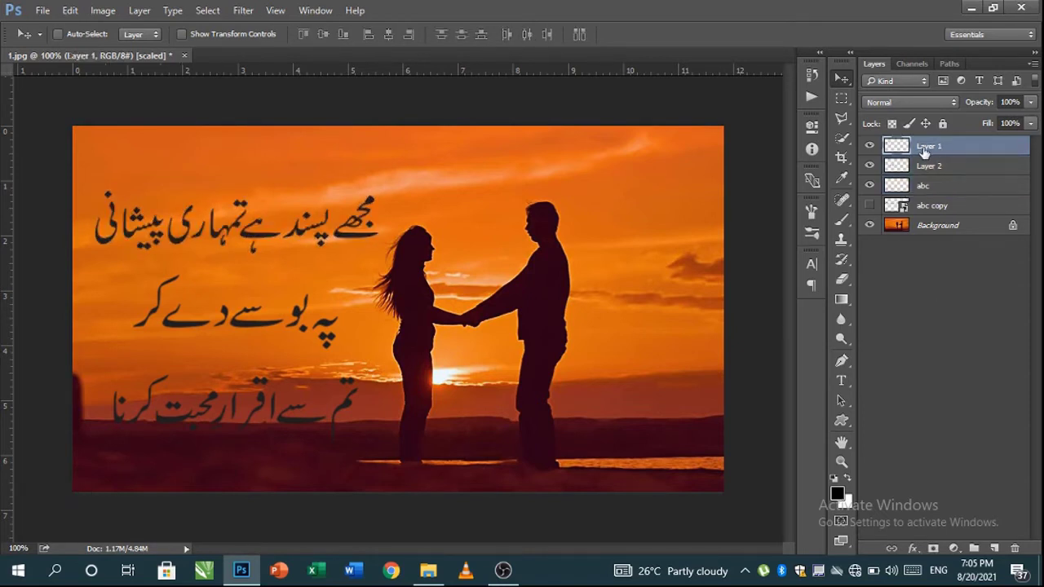
pyautogui.hotkey('ctrl', 'BackSpace')
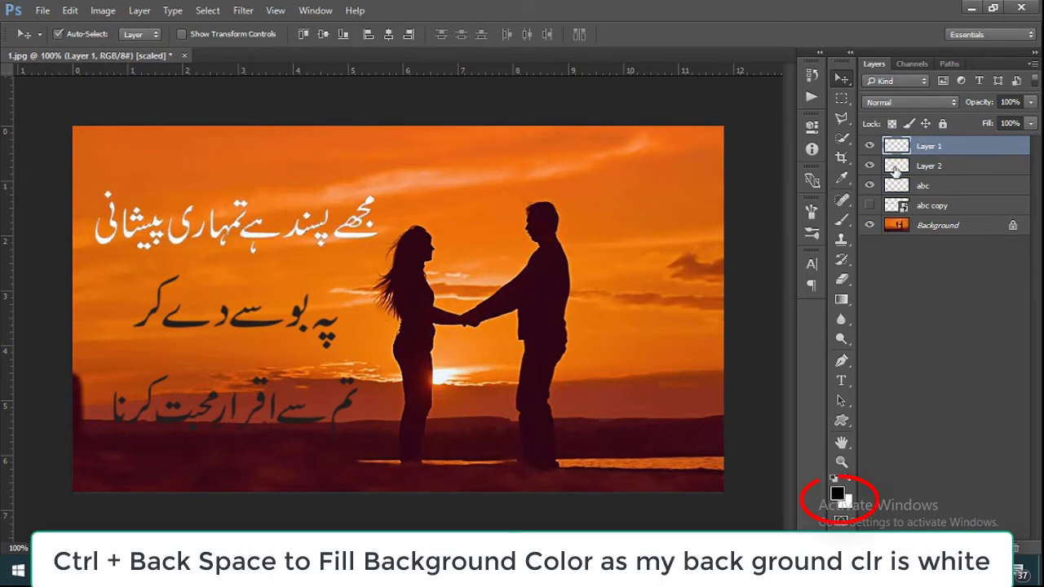
# Select the second line's lettering on Layer 2 and set the foreground color to yellow with C 0, M 0 and Y 100.
pyautogui.click(917, 167)
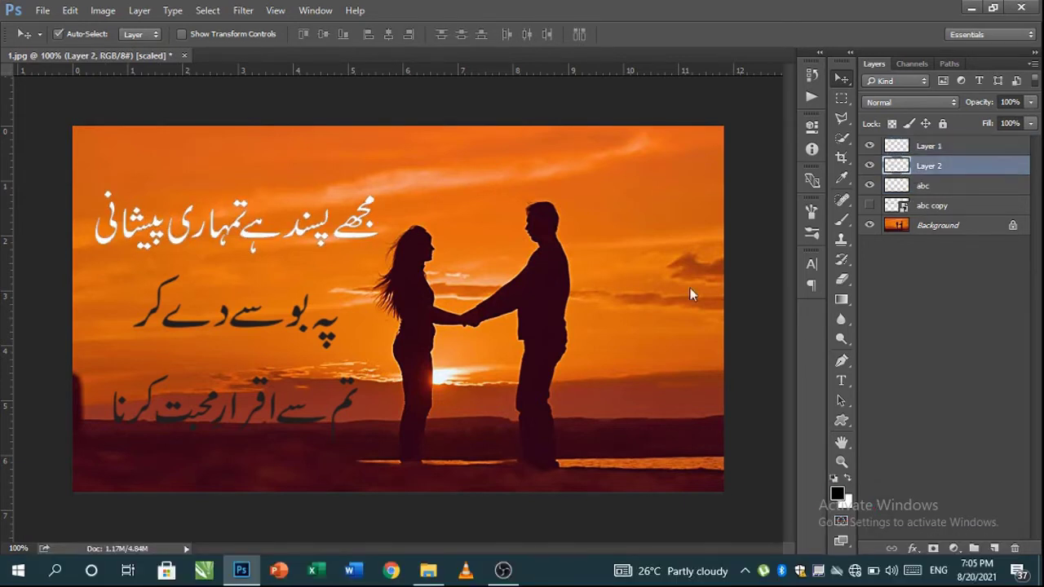
pyautogui.hotkey('ctrl', 'BackSpace')
pyautogui.click(836, 493)
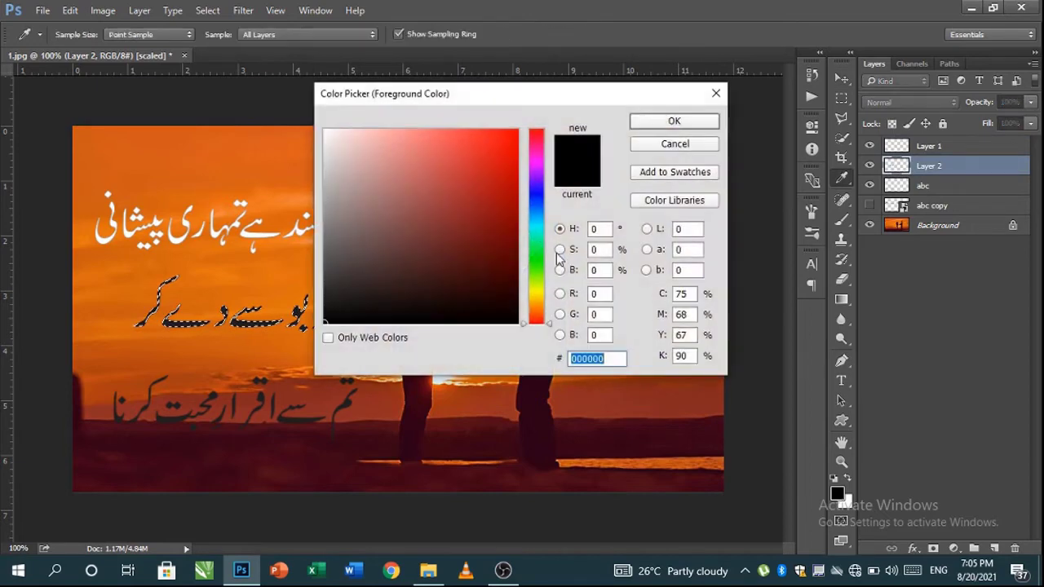
pyautogui.moveTo(538, 283); pyautogui.dragTo(536, 292)
pyautogui.moveTo(477, 158); pyautogui.dragTo(519, 129)
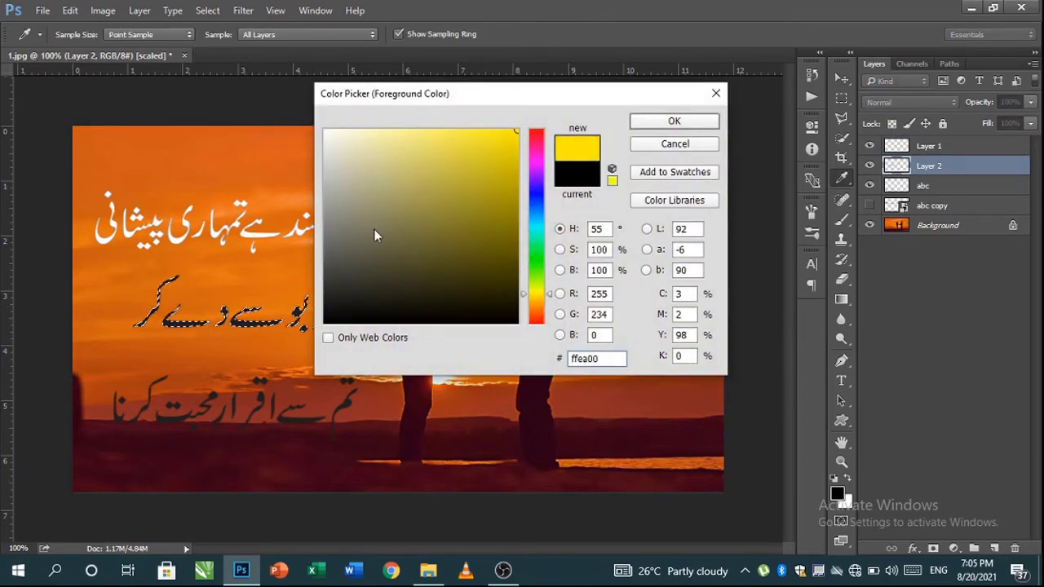
pyautogui.moveTo(684, 294); pyautogui.dragTo(573, 267)
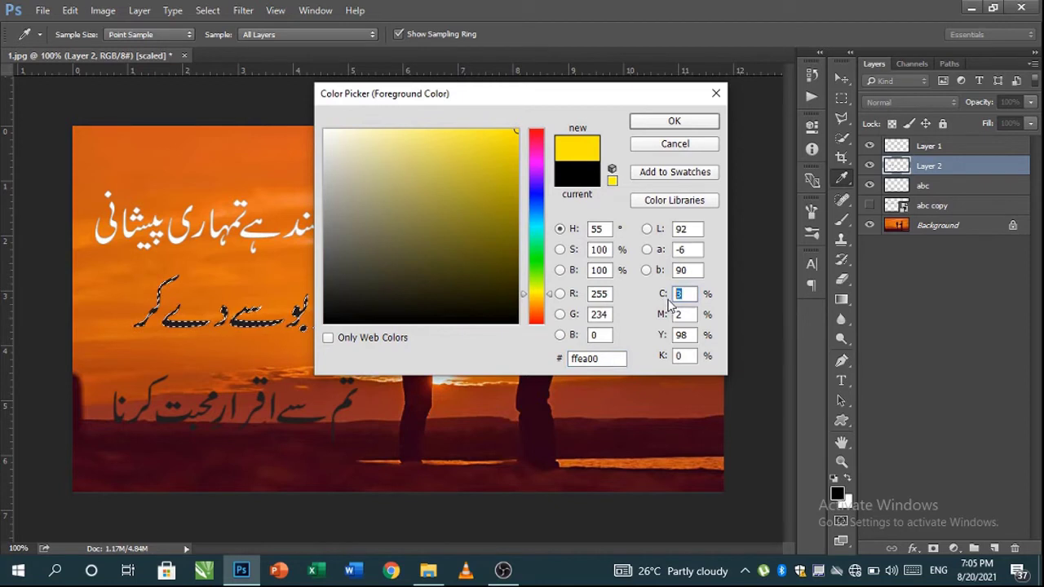
pyautogui.write('0')
pyautogui.press('Tab')
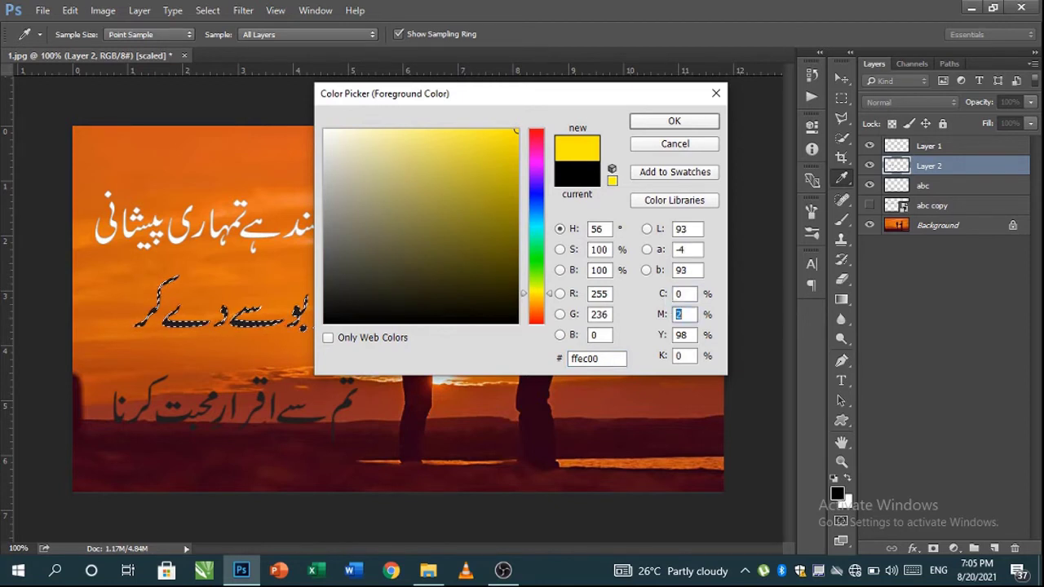
pyautogui.write('0')
pyautogui.press('Tab')
pyautogui.write('100')
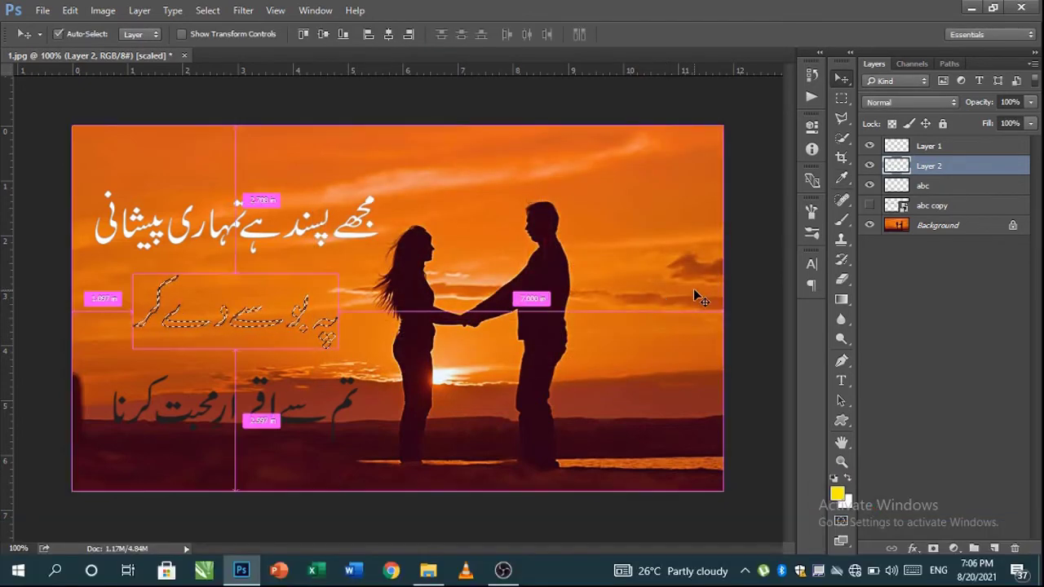
# Fill the second verse line with the yellow foreground color and clear the selection.
pyautogui.hotkey('ctrl', 'BackSpace')
pyautogui.hotkey('alt', 'BackSpace')
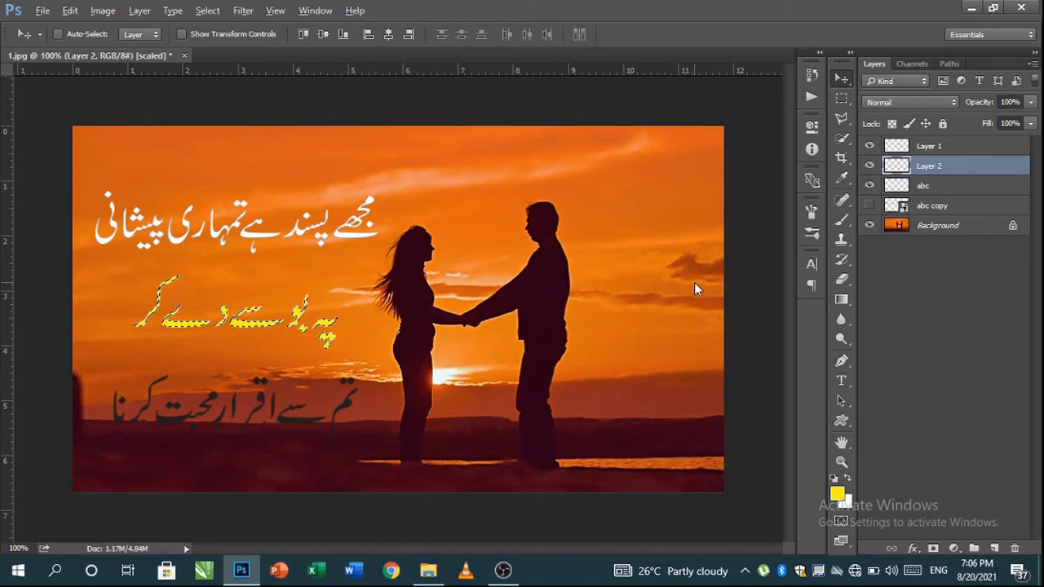
pyautogui.hotkey('ctrl', 'd')
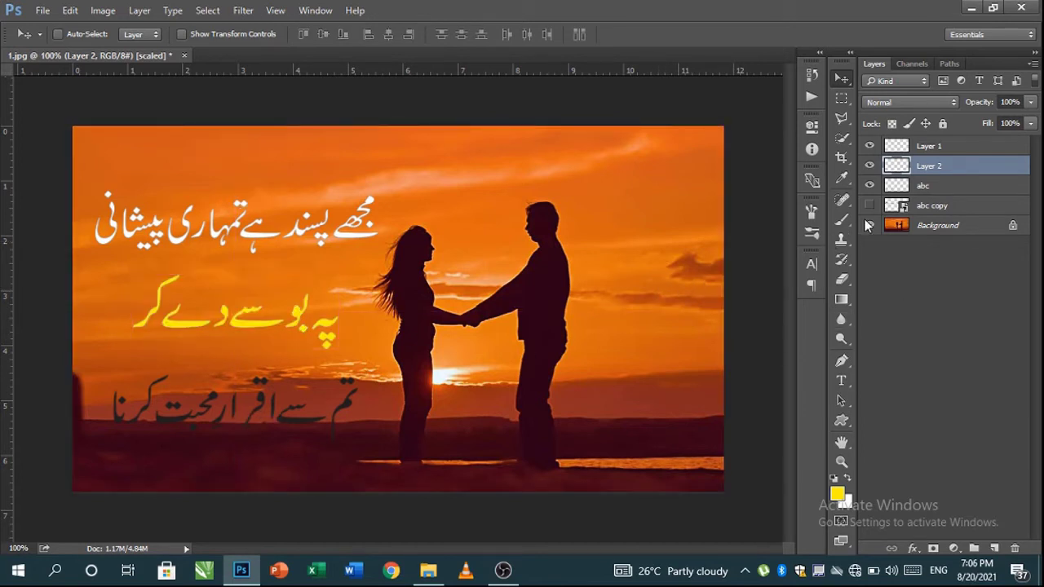
# Select the third line's lettering on the abc layer, fill it with white and deselect.
pyautogui.click(933, 188)
pyautogui.keyDown('ctrl'); pyautogui.click(896, 186); pyautogui.keyUp('ctrl')
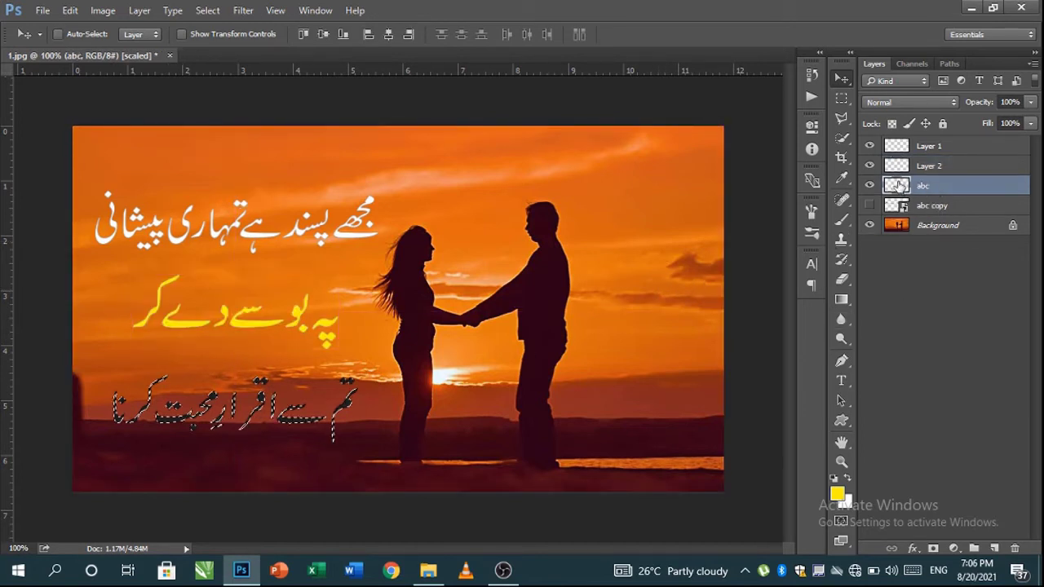
pyautogui.hotkey('ctrl', 'd')
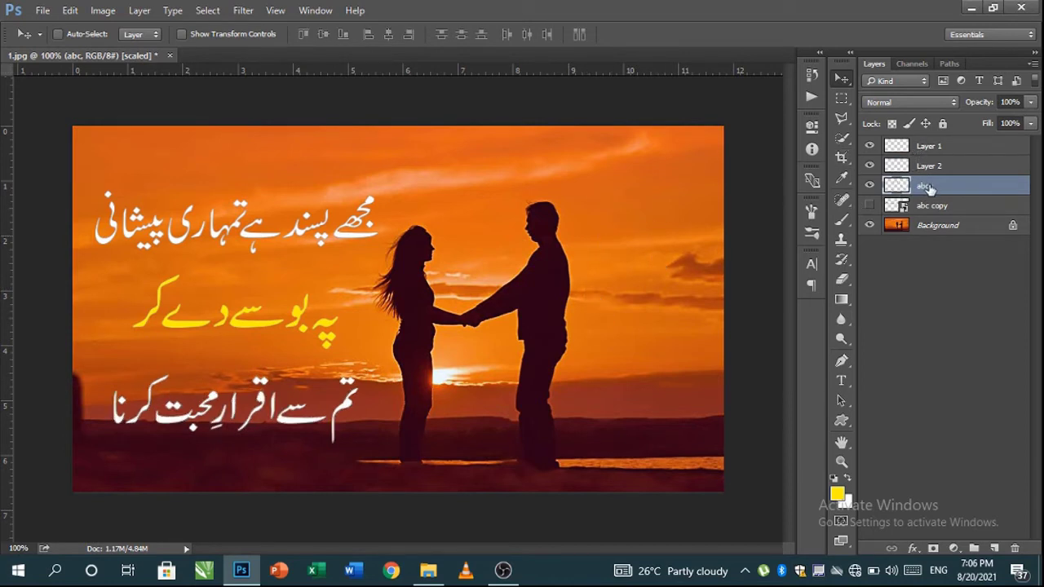
pyautogui.click(912, 548)
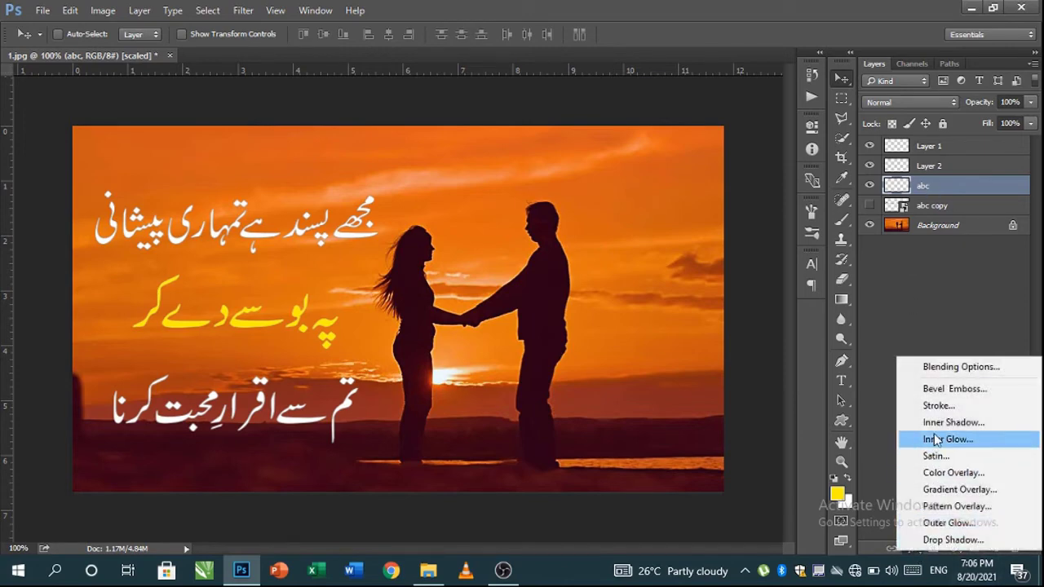
pyautogui.click(936, 405)
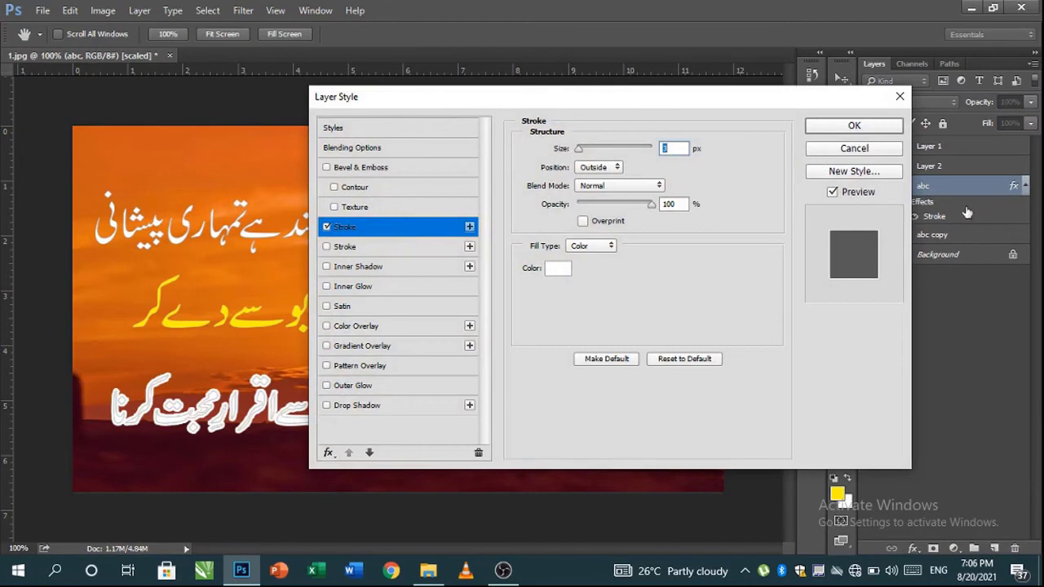
pyautogui.press('Escape')
# Add a 4 px outside stroke to Layer 2 and color it yellow with Y 100.
pyautogui.click(932, 168)
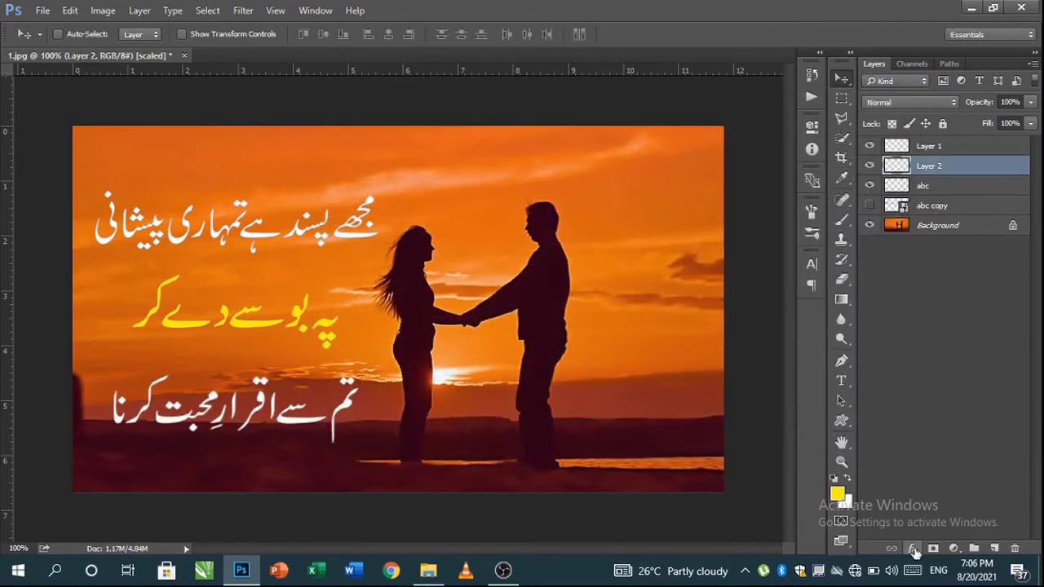
pyautogui.click(914, 550)
pyautogui.click(915, 401)
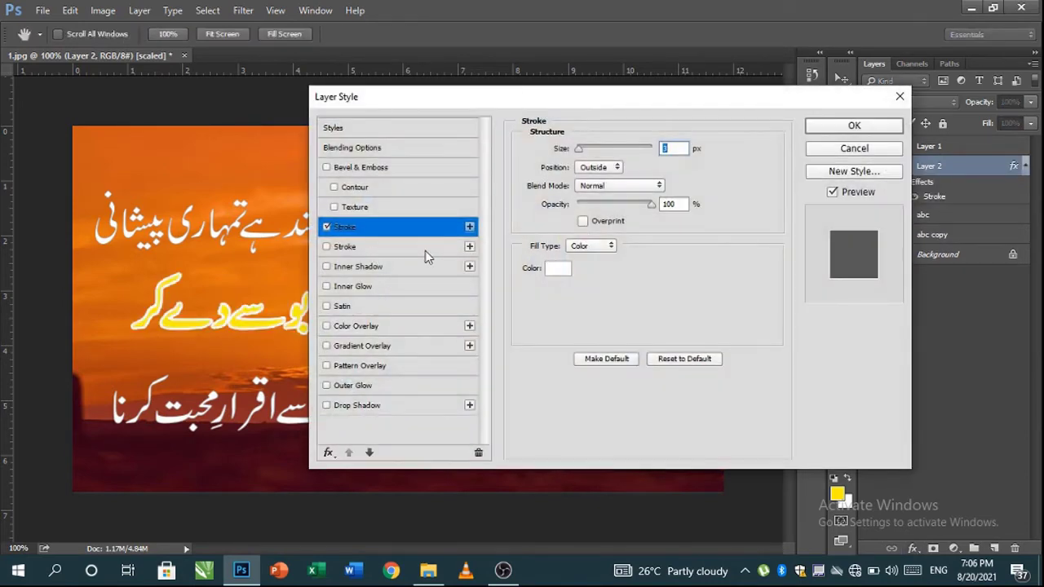
pyautogui.click(558, 268)
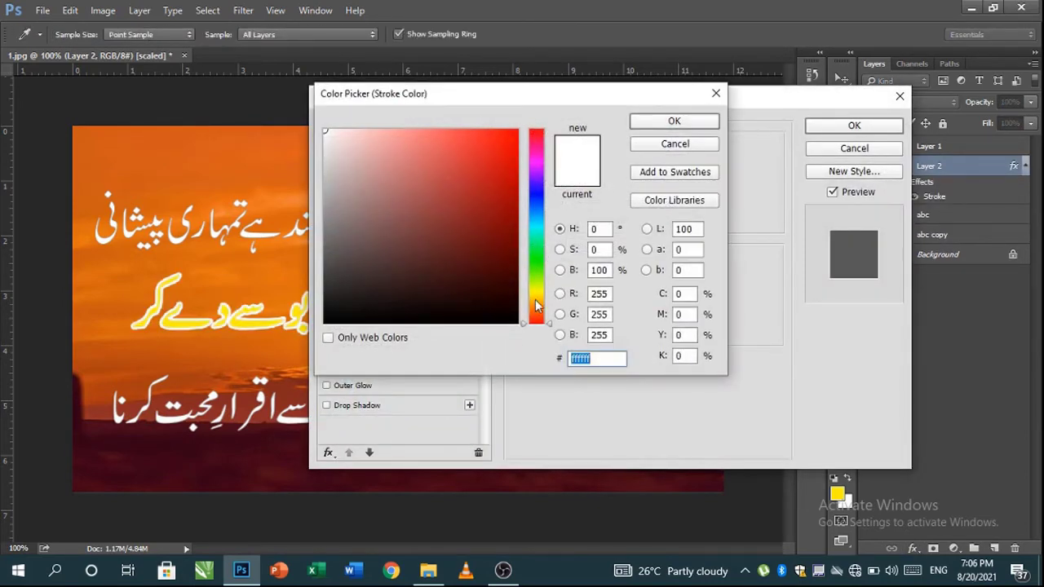
pyautogui.click(688, 337)
pyautogui.write('100')
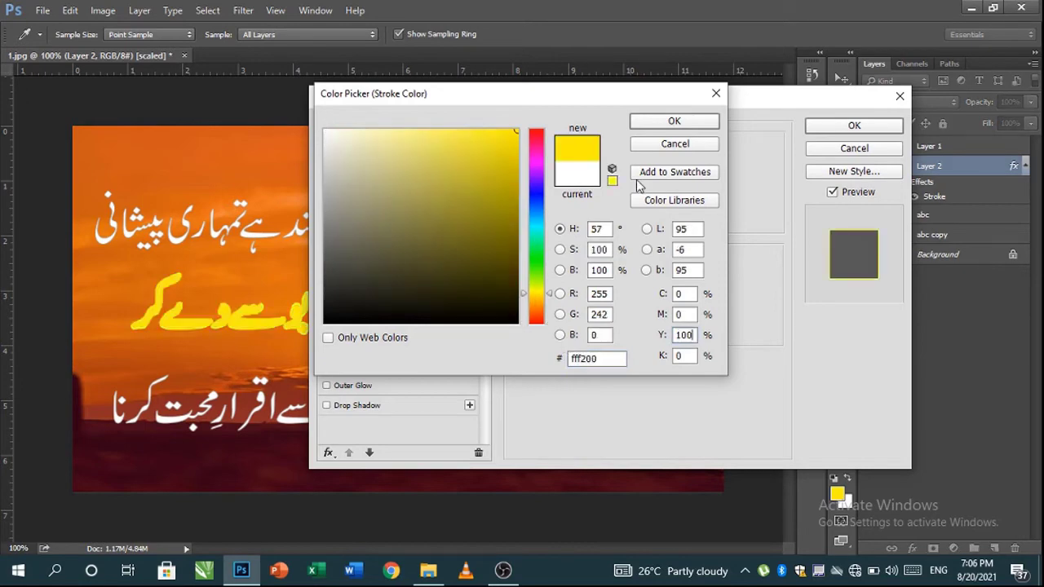
pyautogui.click(675, 123)
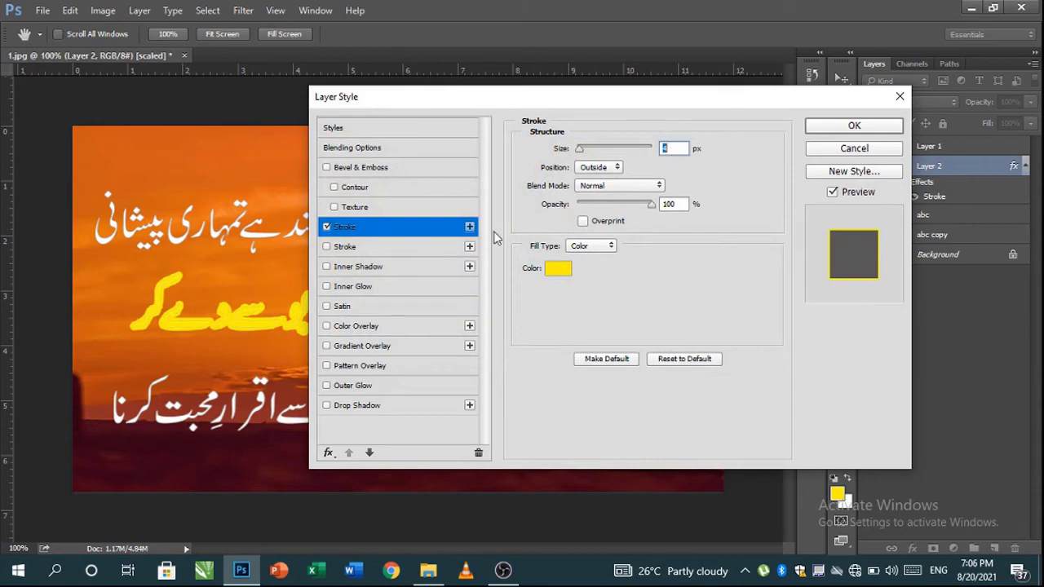
# Enable a second red stroke on Layer 2, try a size of 7 px and bring it back to 4 px.
pyautogui.click(327, 248)
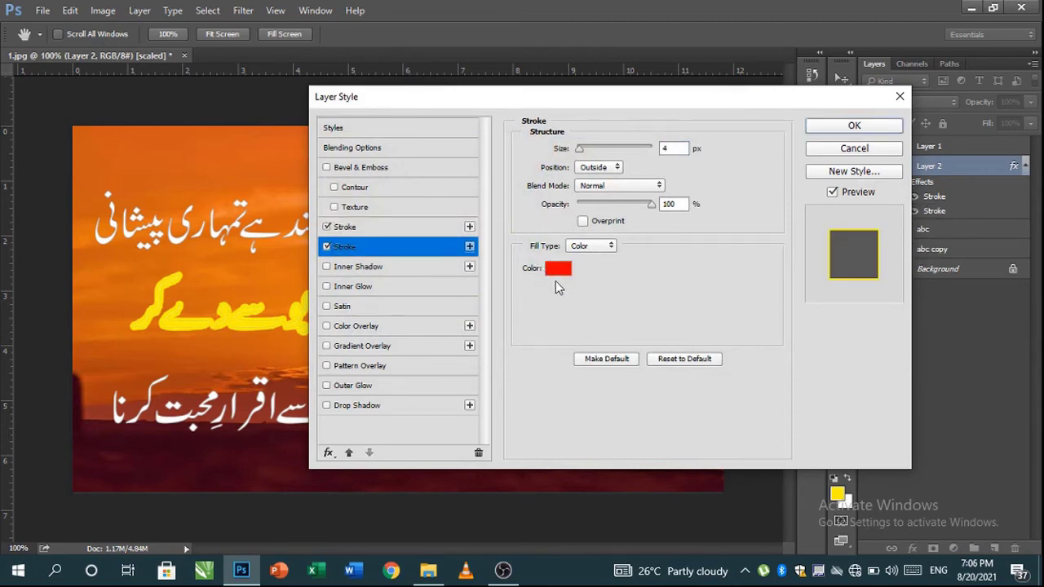
pyautogui.click(556, 270)
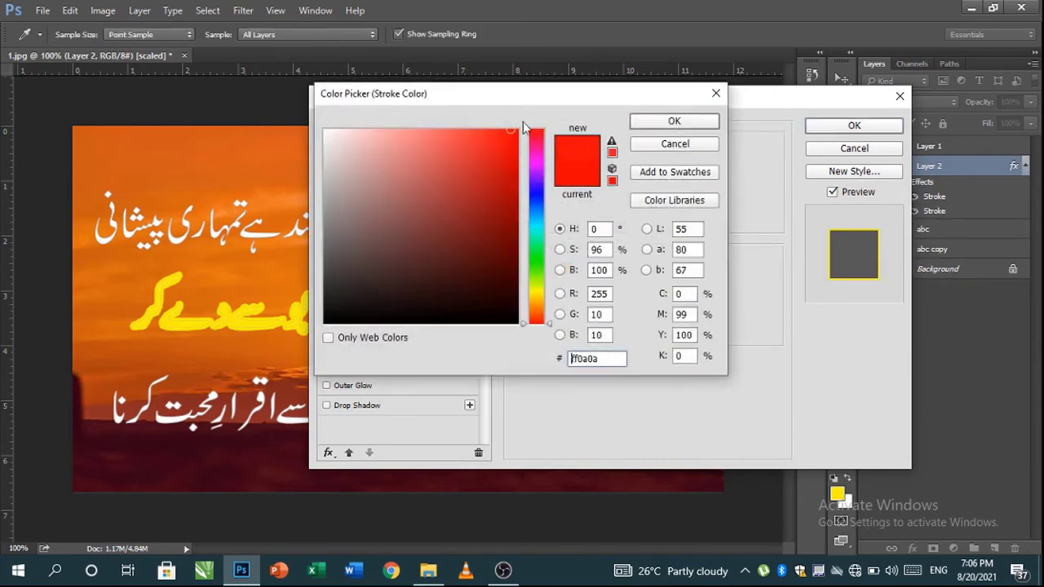
pyautogui.click(675, 122)
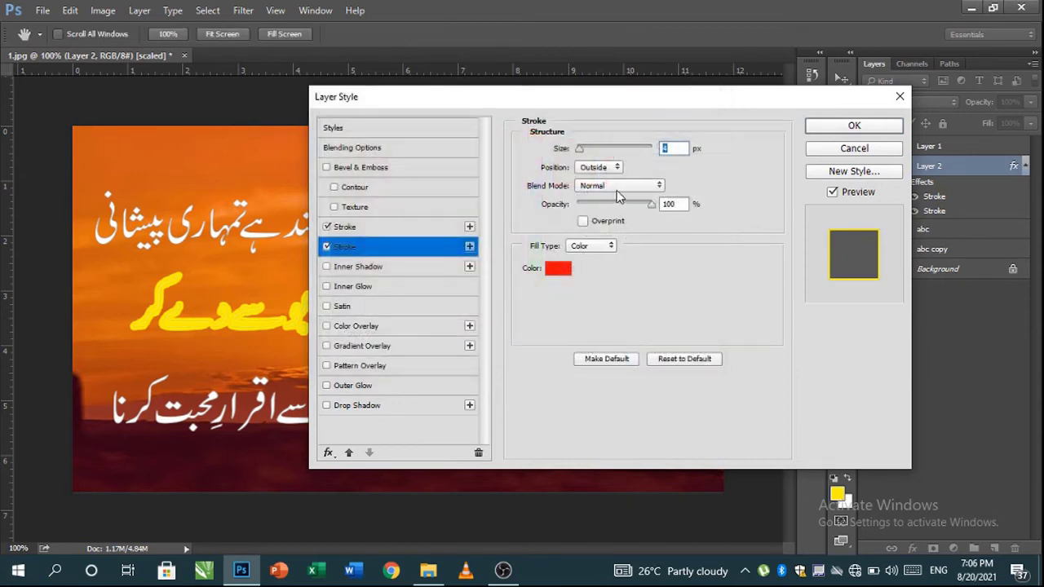
pyautogui.write('7')
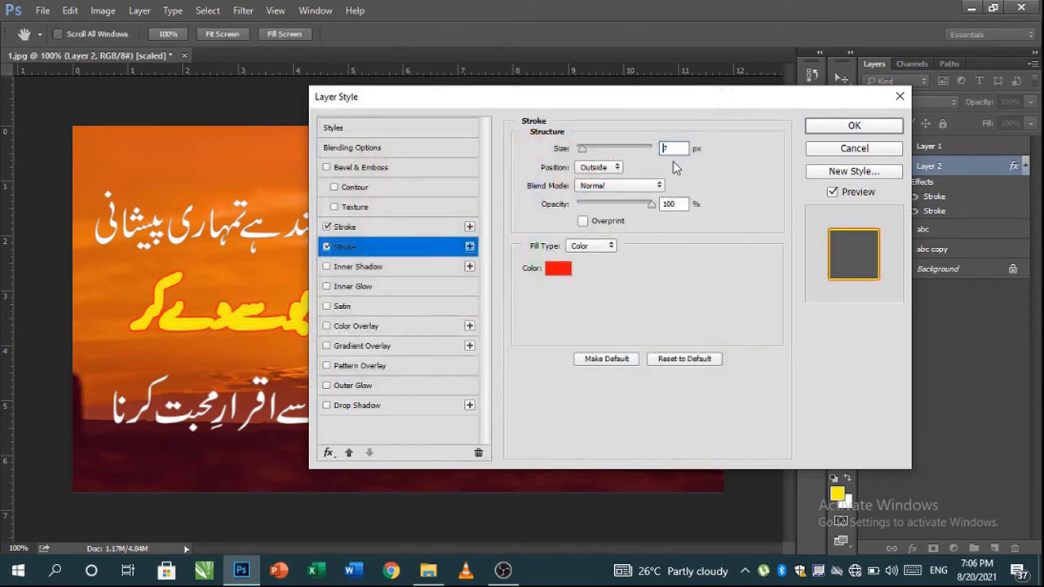
pyautogui.press('Down')
pyautogui.press('Down')
pyautogui.press('Down')
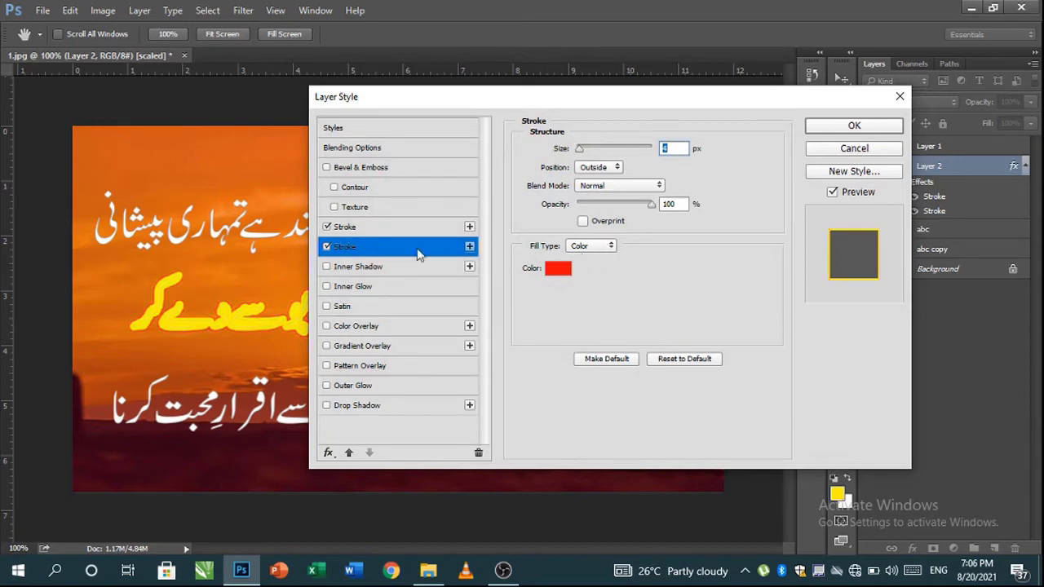
# Change the second stroke's color on Layer 2 to yellow with M 0 and Y 100.
pyautogui.click(402, 226)
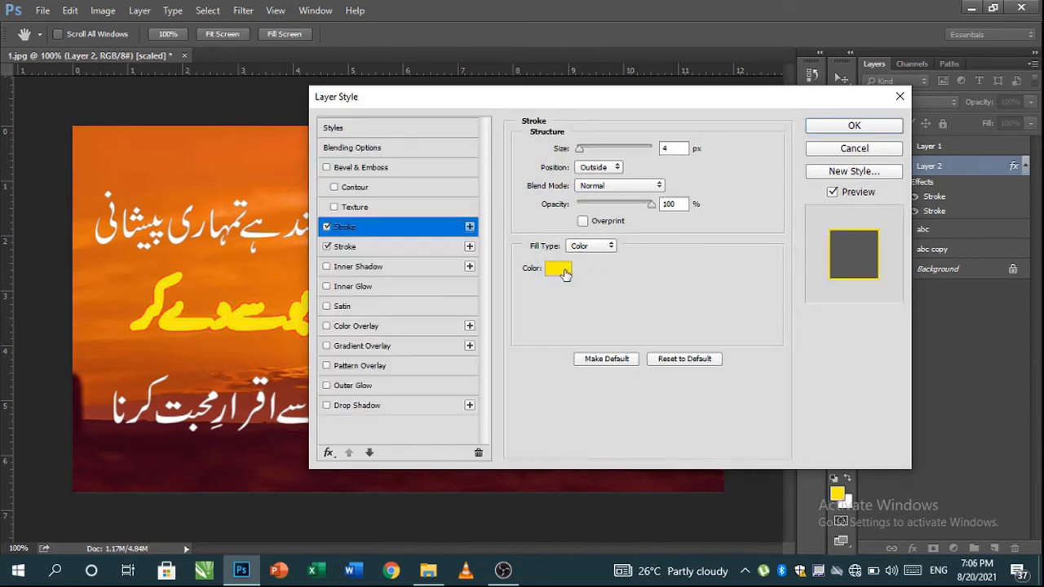
pyautogui.click(437, 246)
pyautogui.click(558, 268)
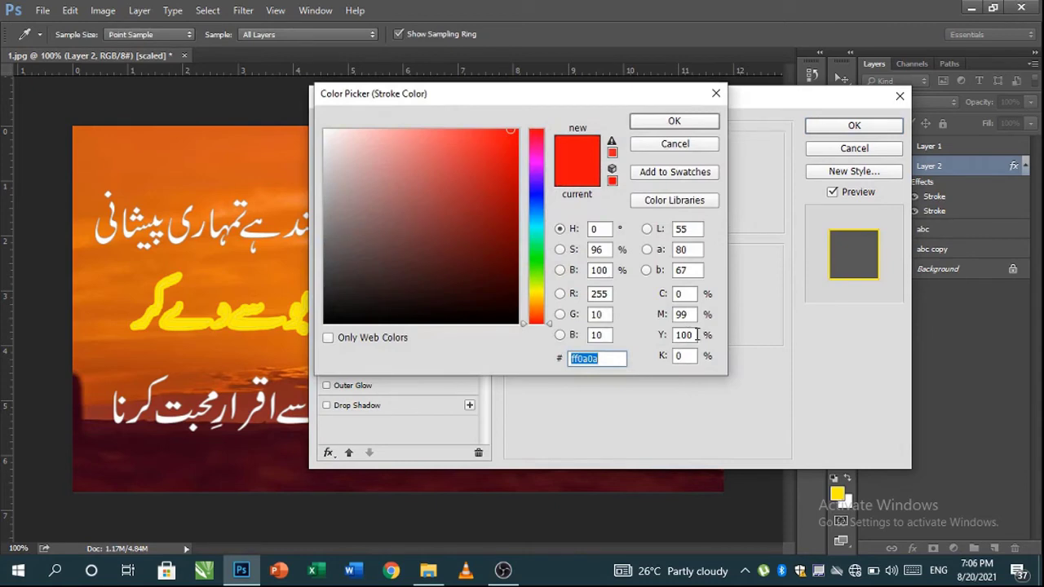
pyautogui.click(685, 315)
pyautogui.write('0')
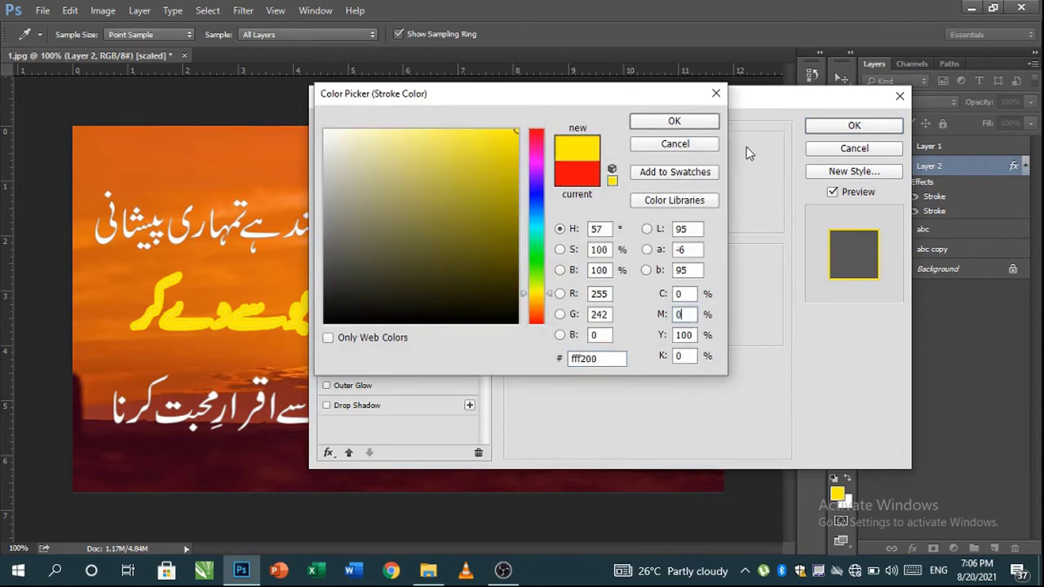
pyautogui.click(690, 121)
pyautogui.click(402, 267)
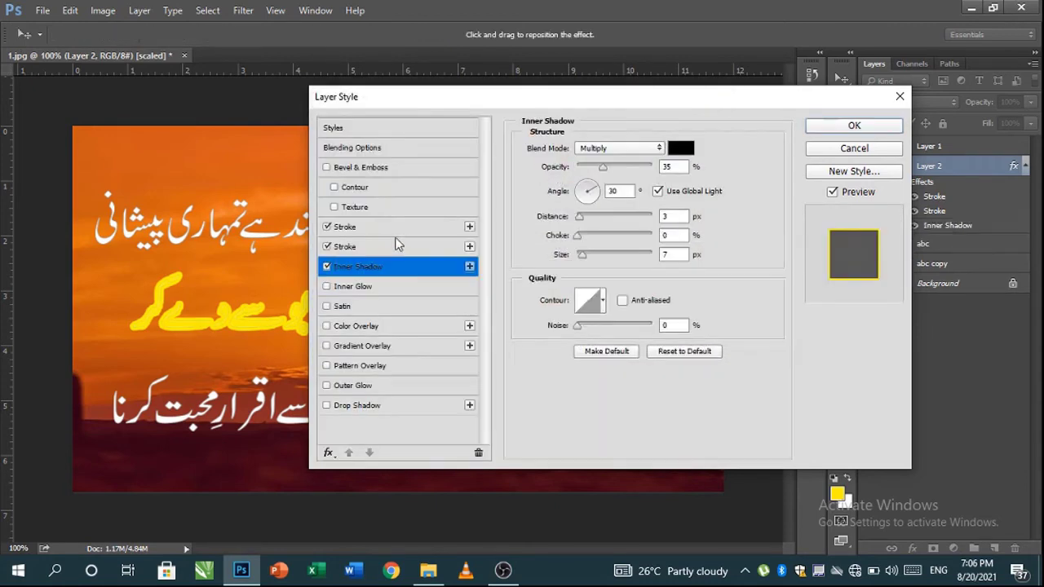
pyautogui.click(326, 267)
pyautogui.click(355, 229)
pyautogui.click(391, 246)
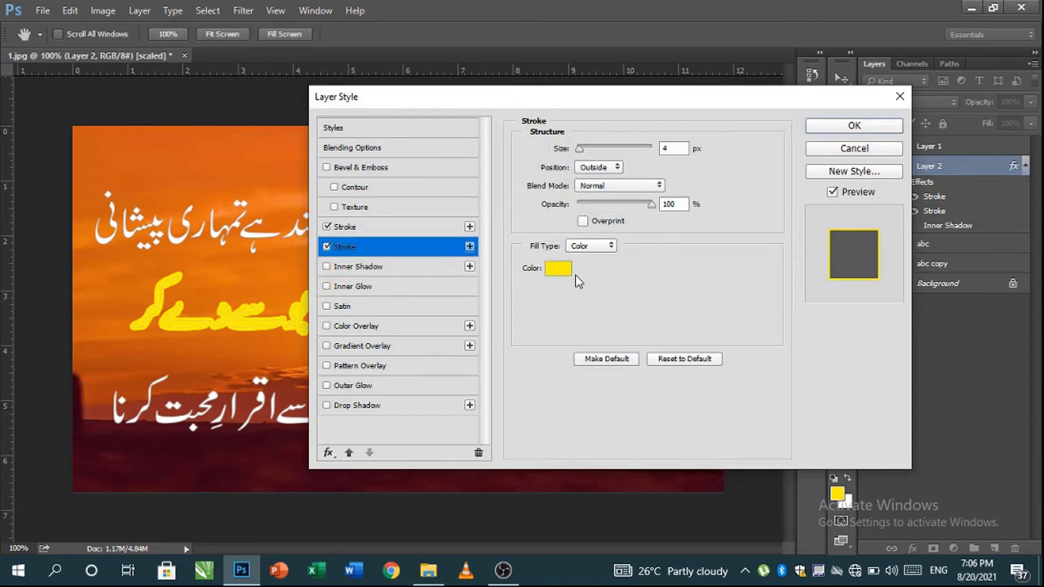
# Recolor Layer 2's first stroke to red ff0000 and set its size to 2 px.
pyautogui.click(408, 232)
pyautogui.click(556, 272)
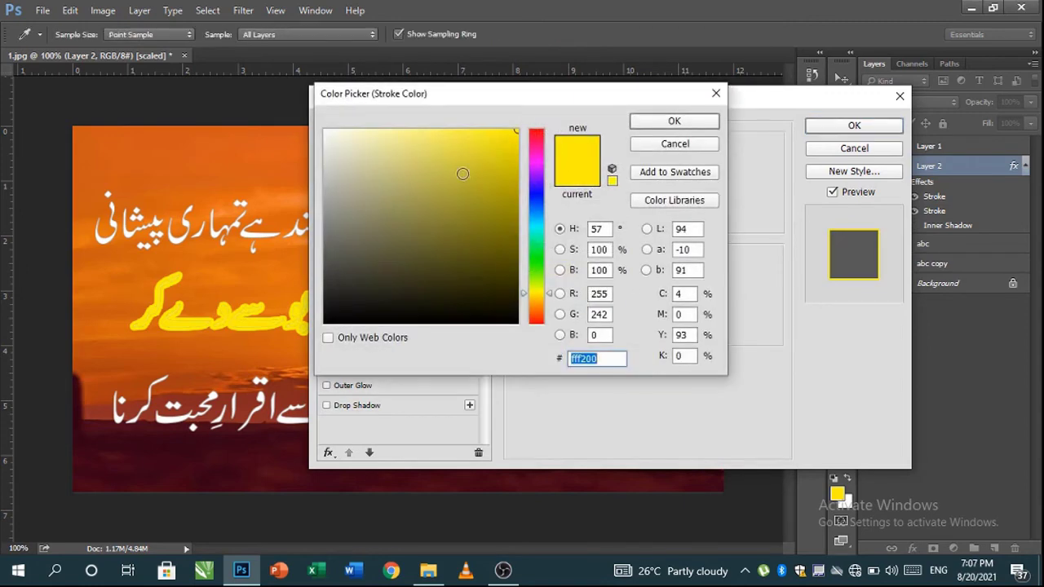
pyautogui.moveTo(538, 142); pyautogui.dragTo(539, 129)
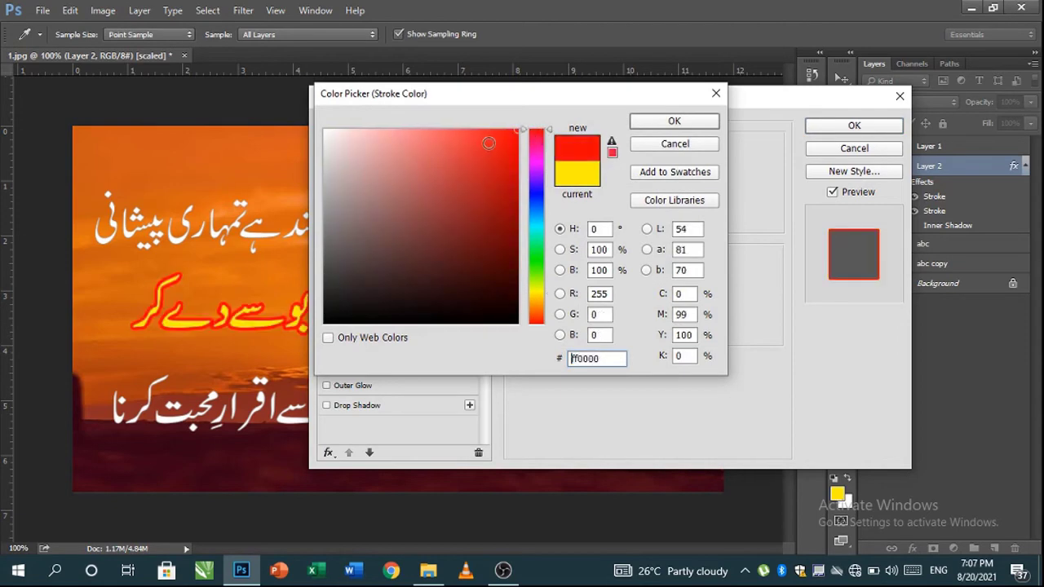
pyautogui.click(660, 122)
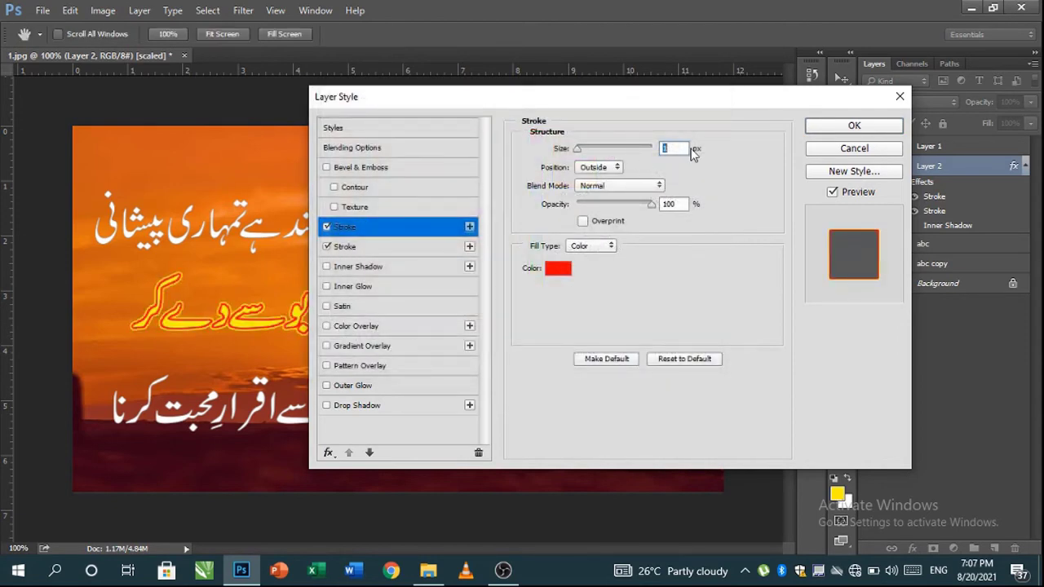
pyautogui.press('Up')
# Set Layer 2's second stroke size to 5 px and apply the layer style.
pyautogui.click(394, 245)
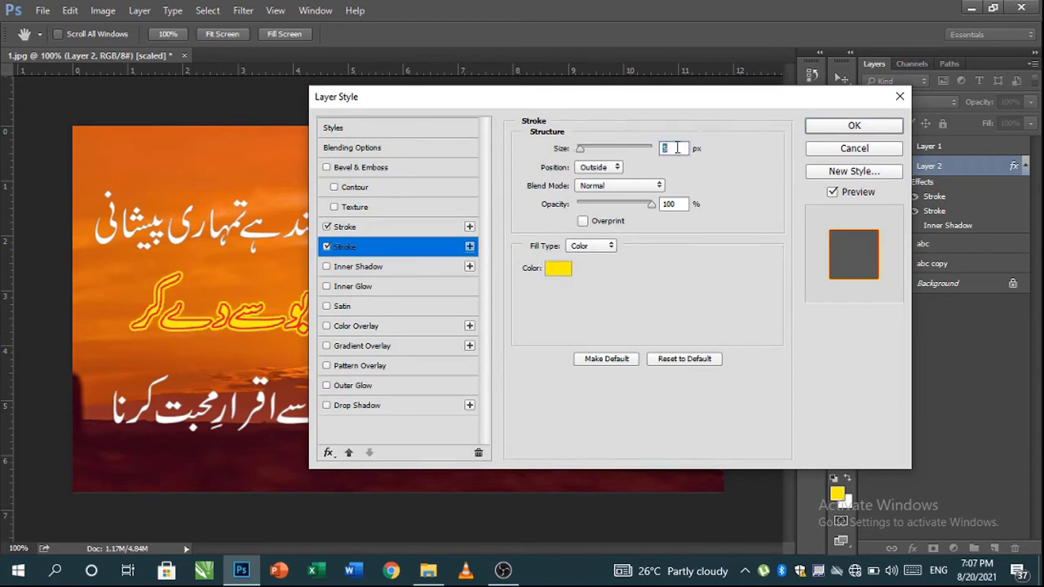
pyautogui.click(891, 128)
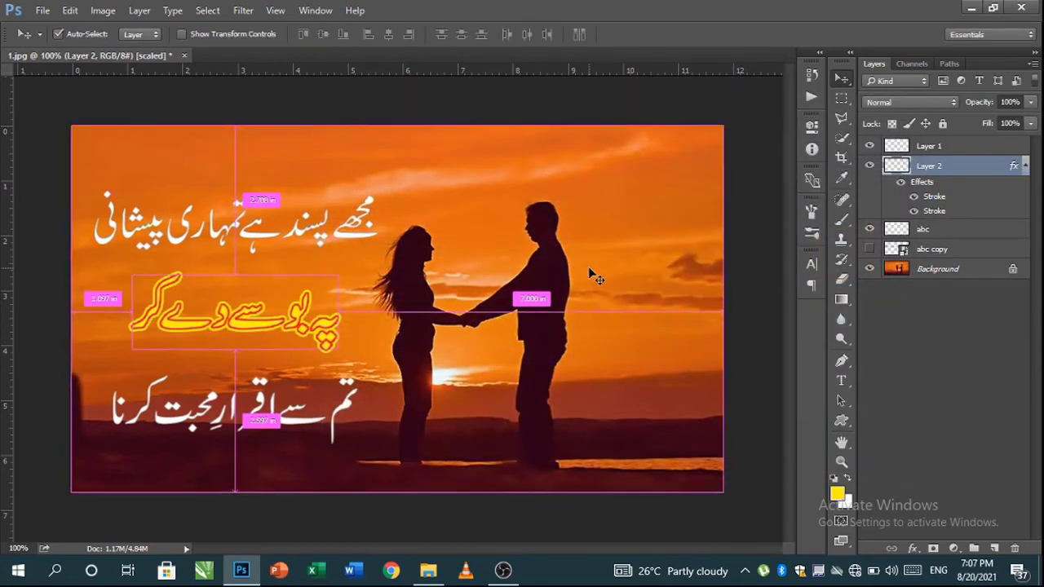
pyautogui.hotkey('ctrl', '0')
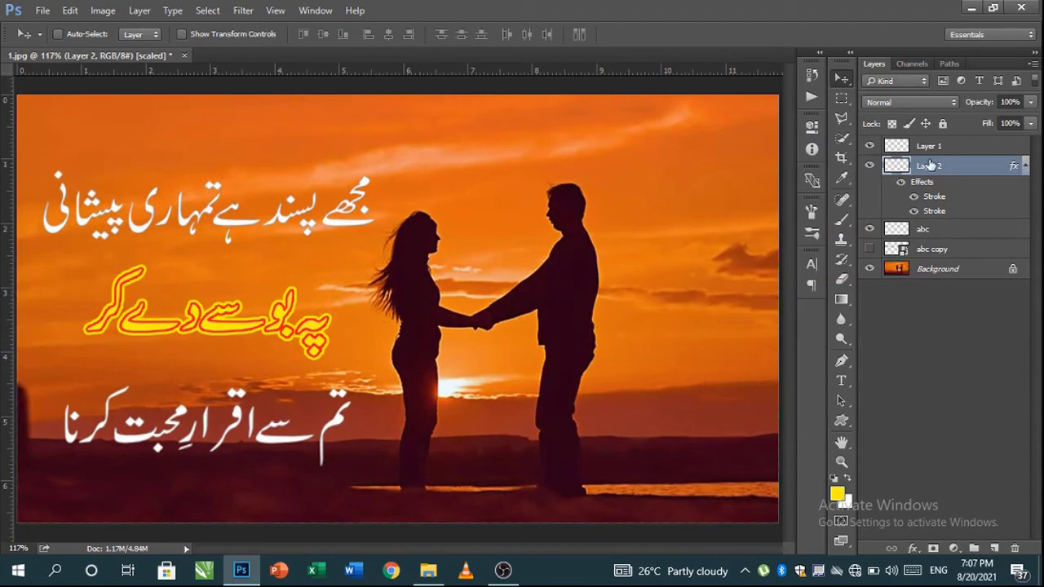
# Create a new layer named Layer 3 above Layer 1 and fill it with the white background color.
pyautogui.click(930, 148)
pyautogui.hotkey('ctrl', 'shift', 'n')
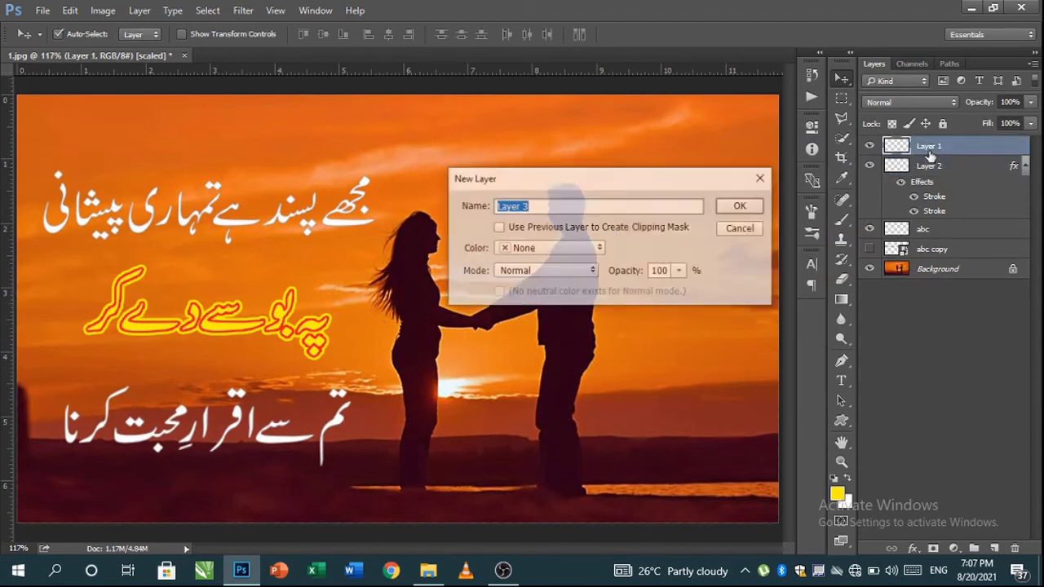
pyautogui.press('Return')
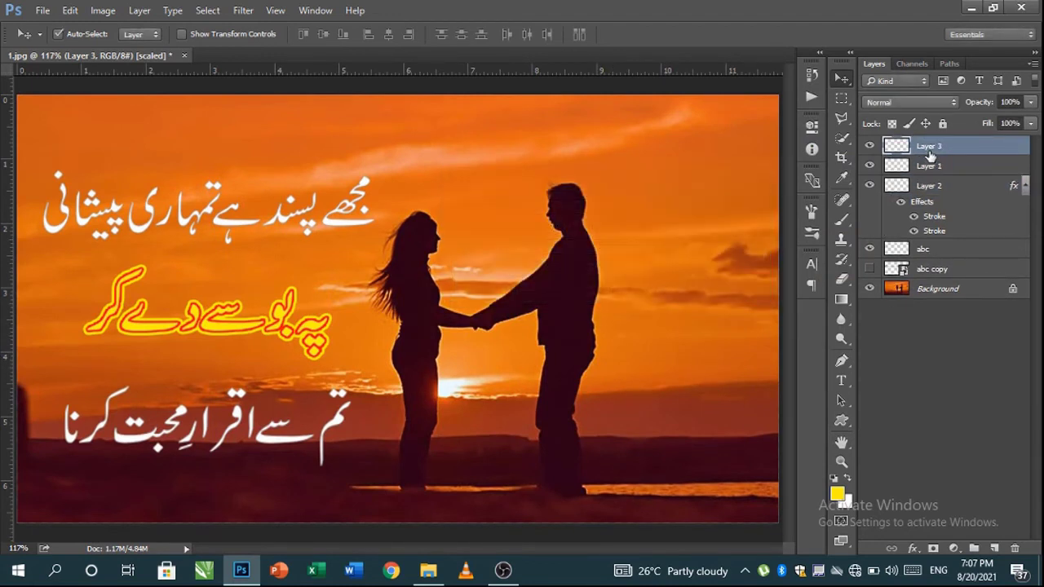
pyautogui.hotkey('ctrl', 'BackSpace')
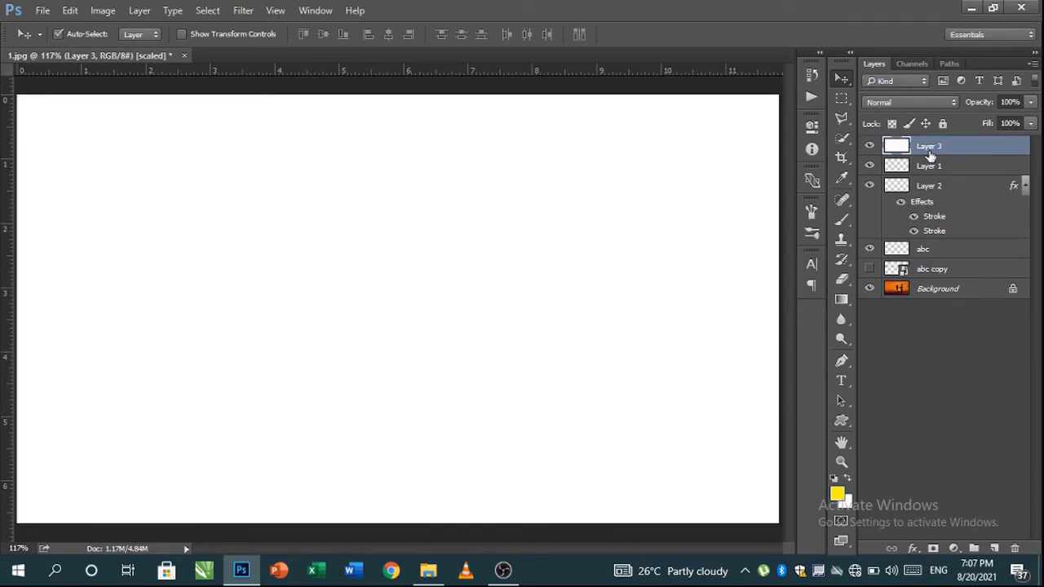
# Lower Layer 3's fill opacity to 0% in its blending options.
pyautogui.hotkey('ctrl', '-')
pyautogui.hotkey('ctrl', '-')
pyautogui.hotkey('ctrl', '0')
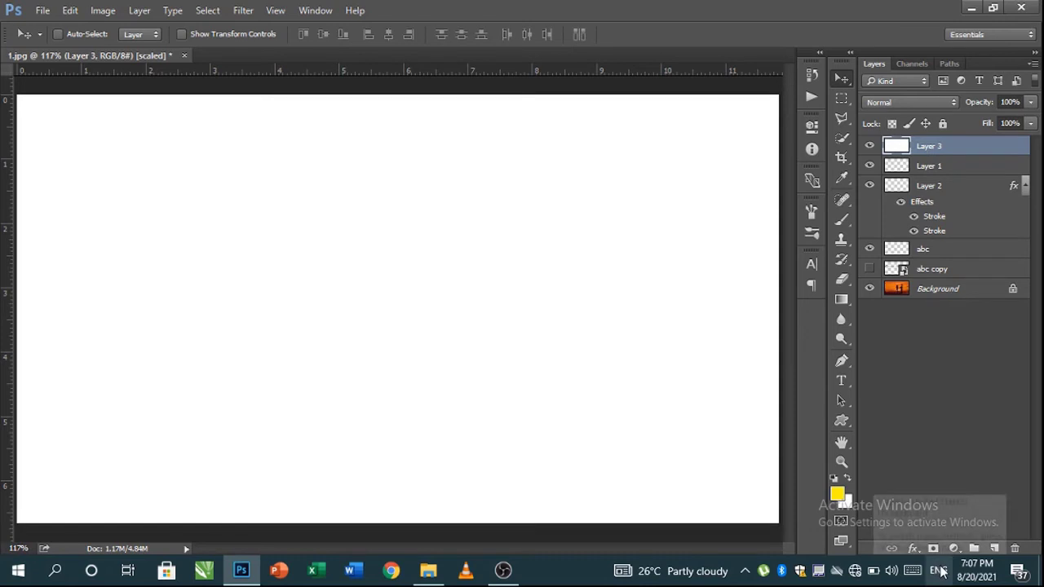
pyautogui.hotkey('ctrl', '1')
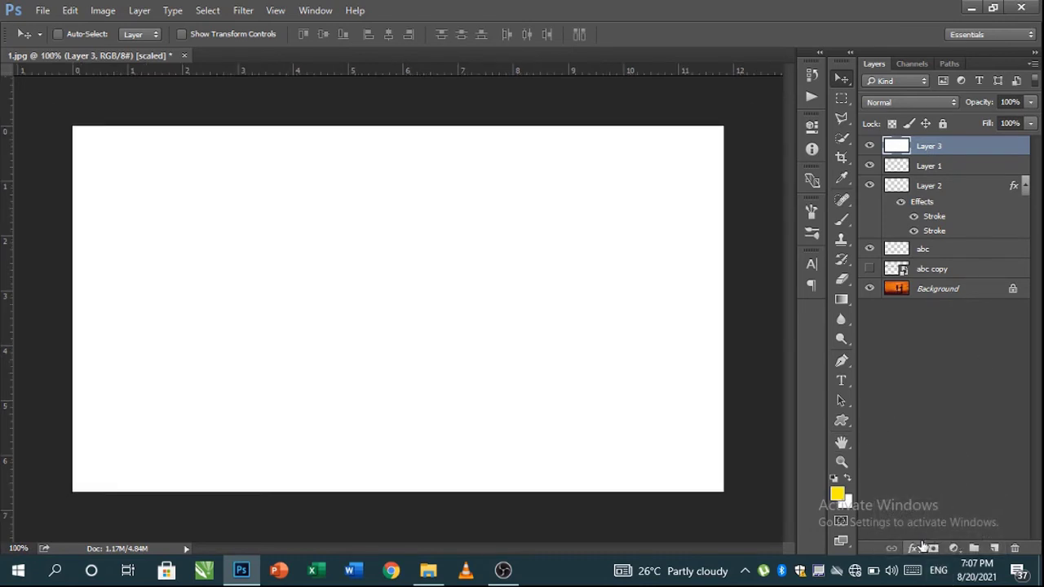
pyautogui.click(913, 548)
pyautogui.click(944, 360)
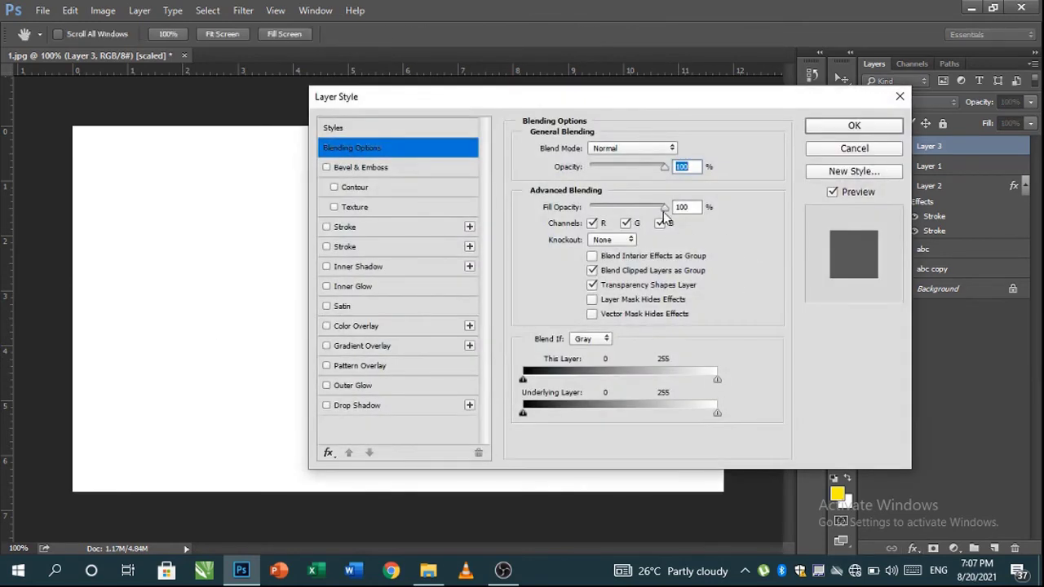
pyautogui.moveTo(664, 210); pyautogui.dragTo(587, 210)
# Enable a single 2 px outside stroke on Layer 3, leaving the second stroke off.
pyautogui.click(343, 228)
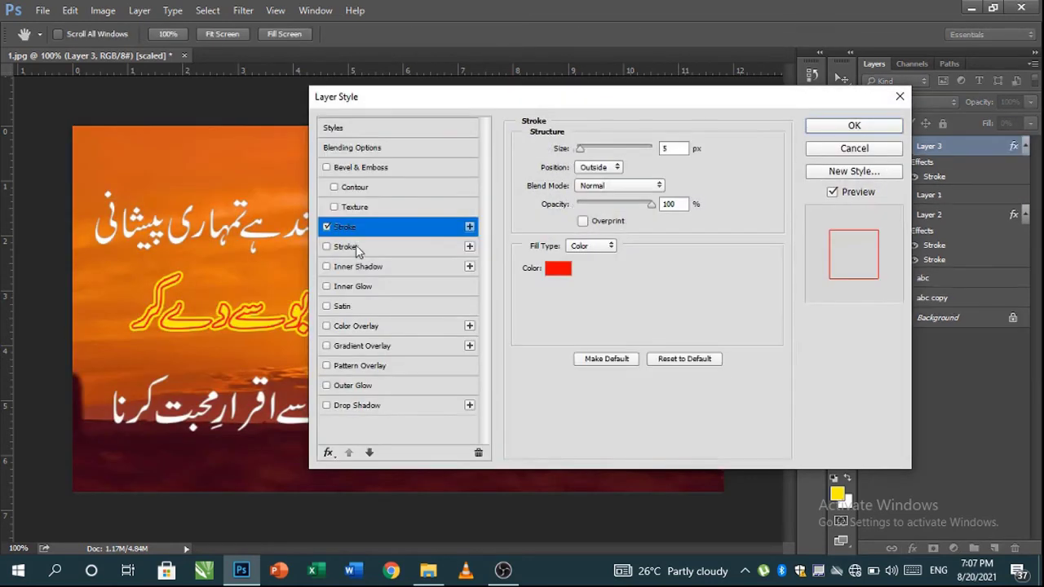
pyautogui.click(355, 246)
pyautogui.click(336, 229)
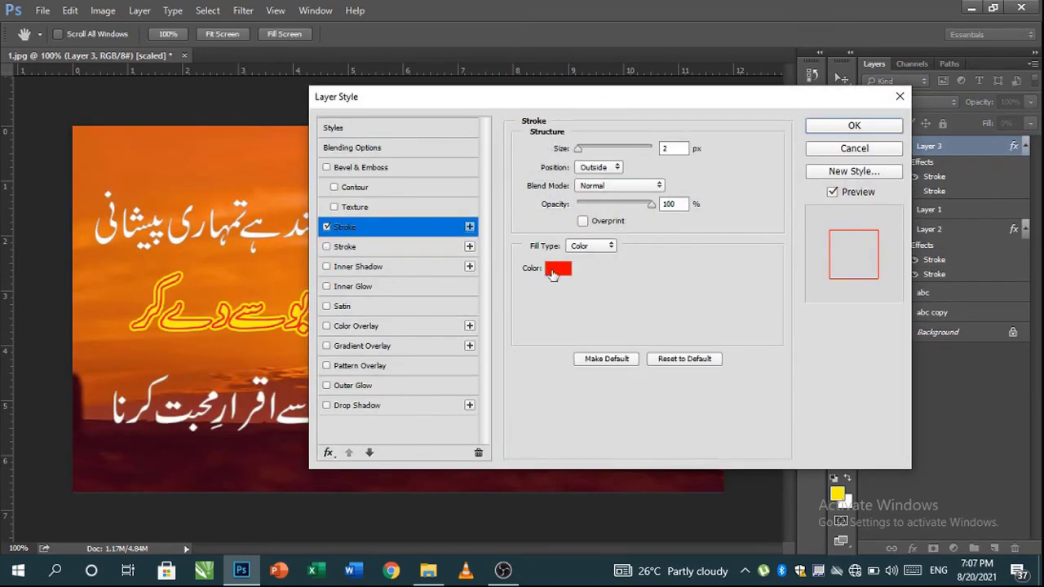
# Try white ffffff for Layer 3's stroke, then set its color to red e50000.
pyautogui.click(558, 268)
pyautogui.write('ffffff')
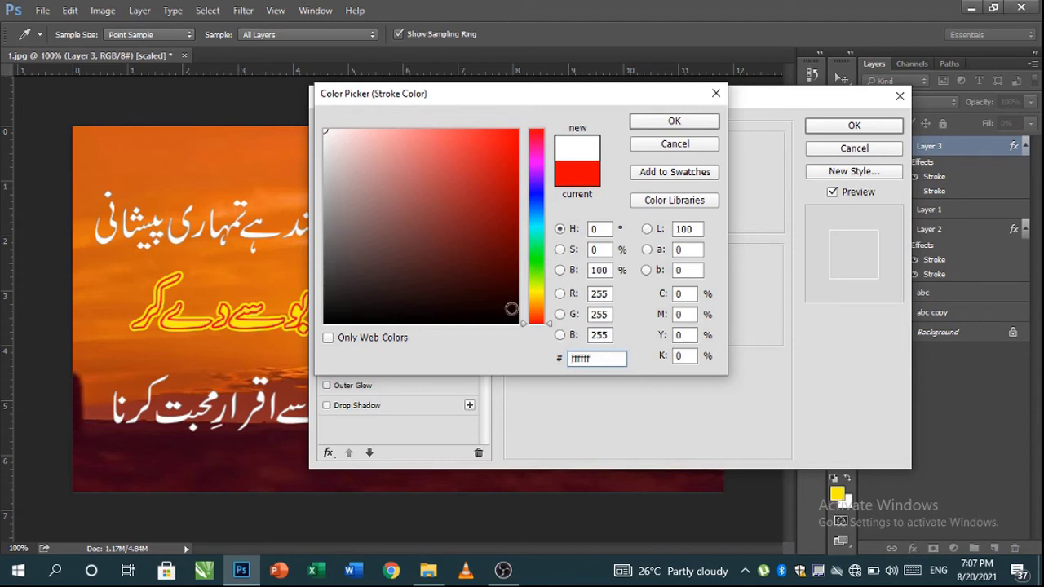
pyautogui.click(517, 151)
pyautogui.moveTo(530, 155); pyautogui.dragTo(528, 150)
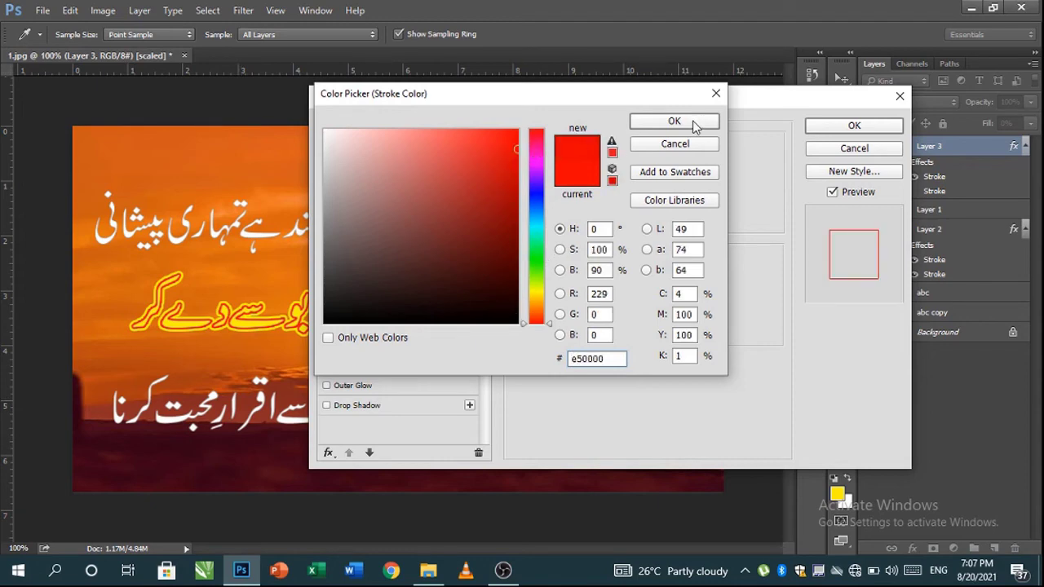
pyautogui.click(692, 124)
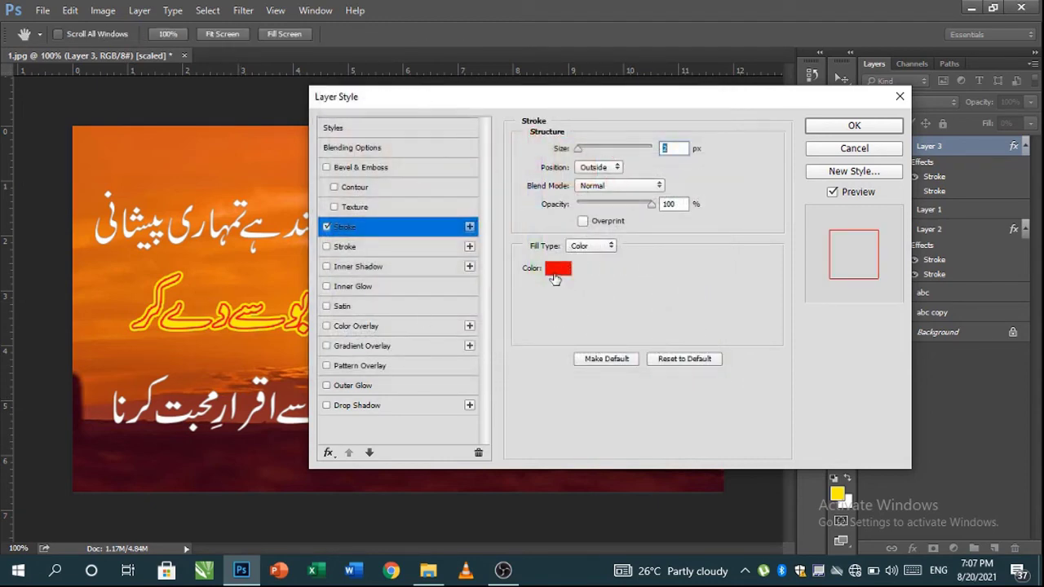
pyautogui.click(556, 269)
pyautogui.click(272, 427)
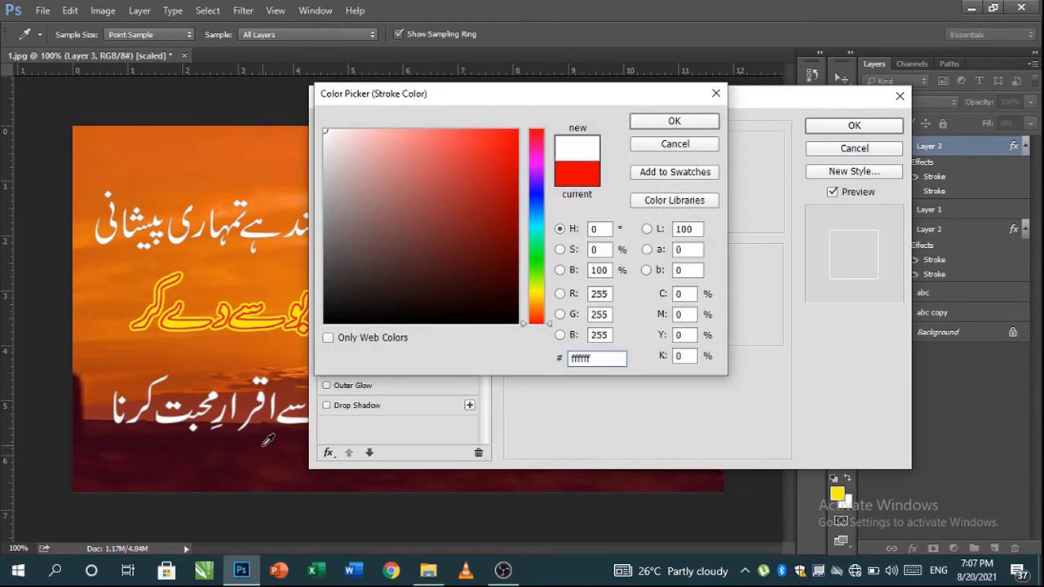
pyautogui.click(675, 144)
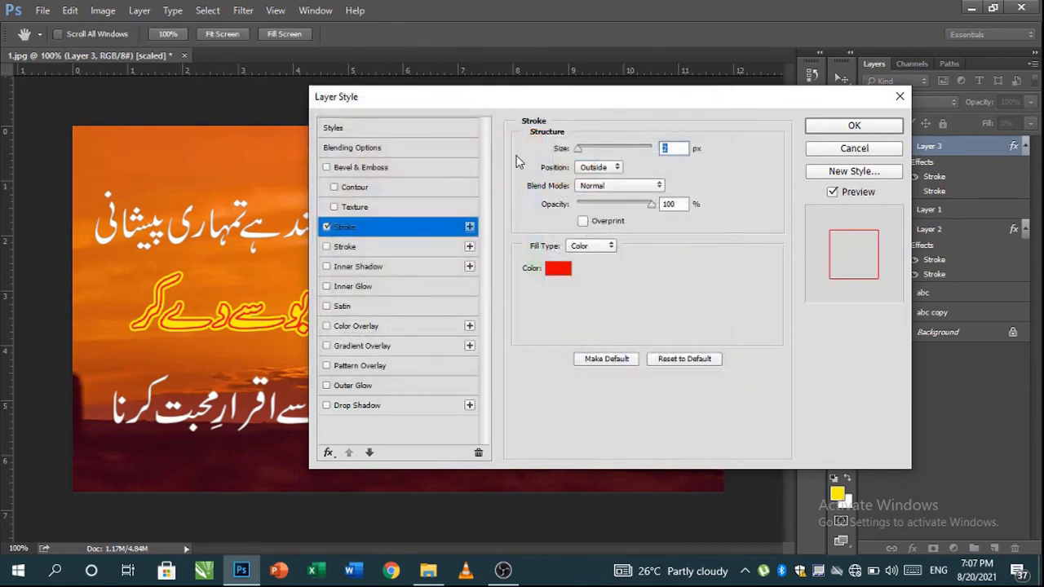
pyautogui.press('Escape')
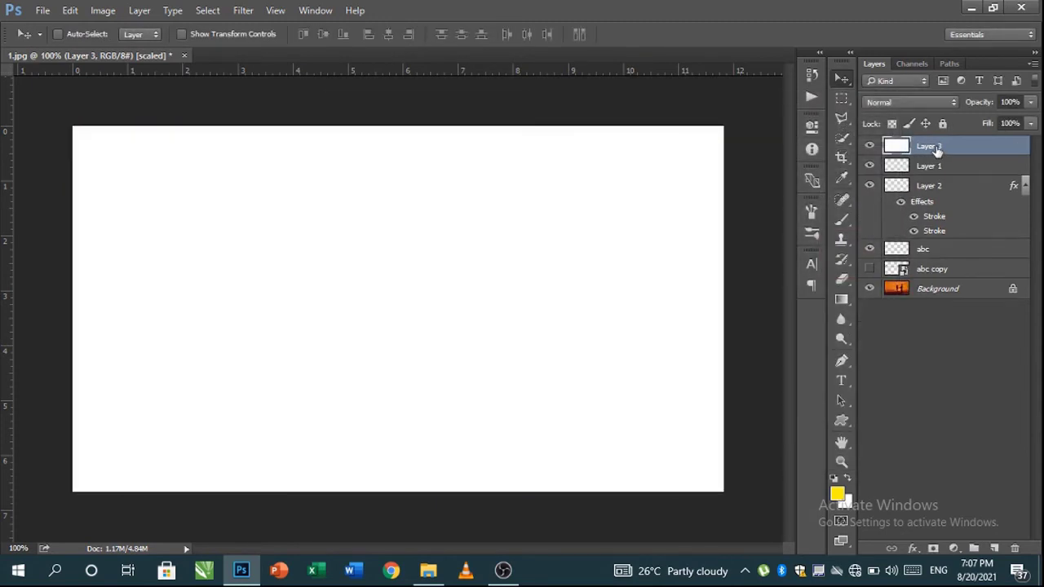
# Clear the white fill from Layer 3 and add a stroke effect to the layer.
pyautogui.keyDown('ctrl'); pyautogui.click(891, 152); pyautogui.keyUp('ctrl')
pyautogui.press('Delete')
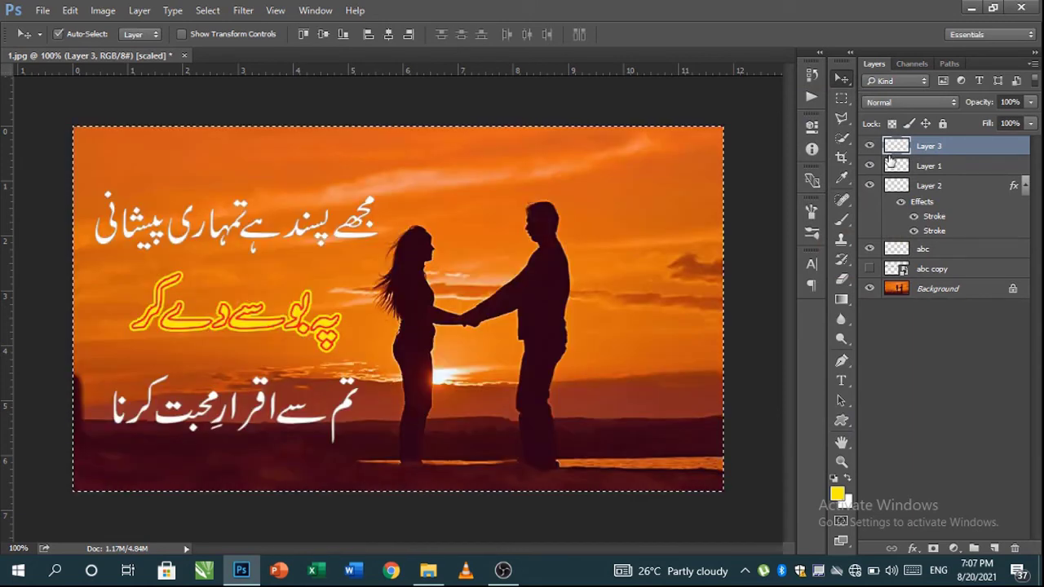
pyautogui.click(919, 549)
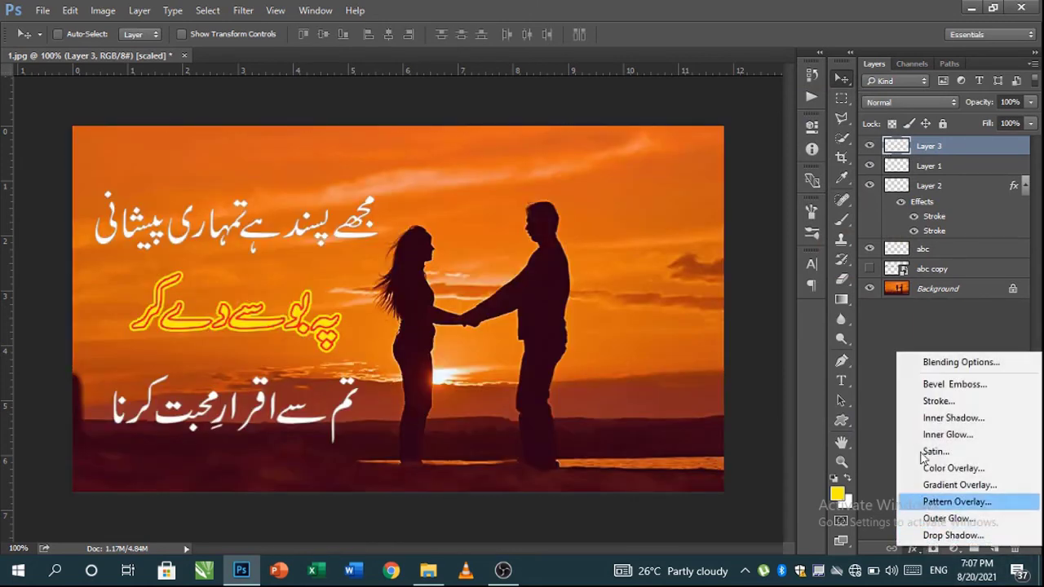
pyautogui.click(929, 362)
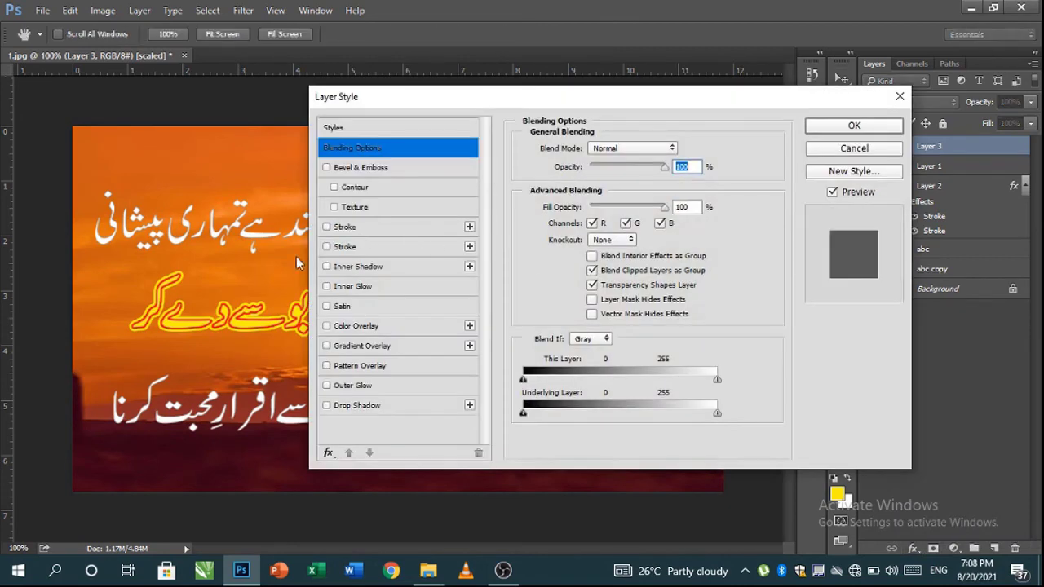
pyautogui.click(345, 229)
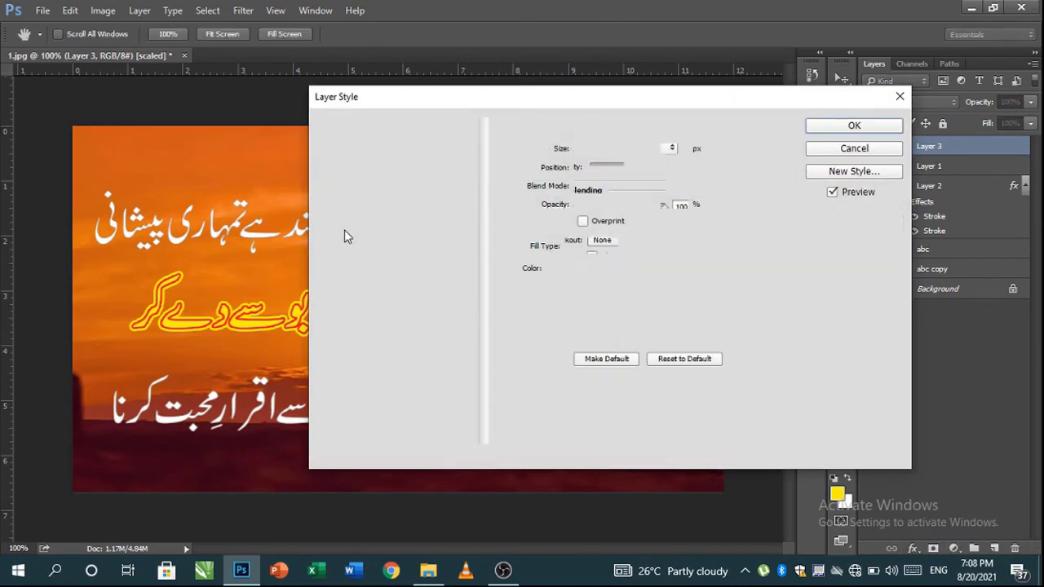
# Set Layer 3's stroke color to a dark maroon based on a sample from the photo's dark ground area.
pyautogui.click(567, 276)
pyautogui.click(202, 442)
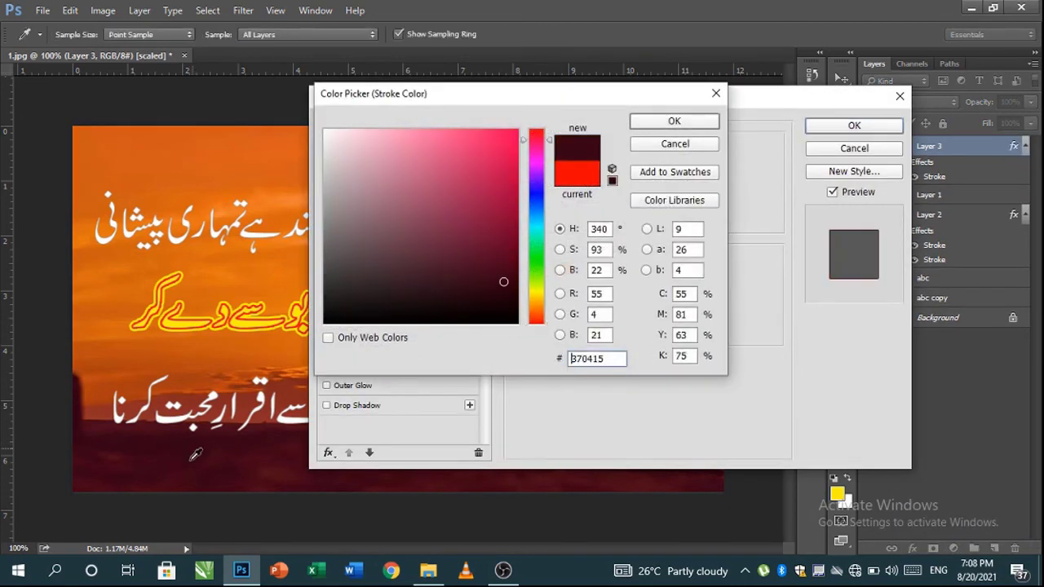
pyautogui.moveTo(202, 444); pyautogui.dragTo(208, 450)
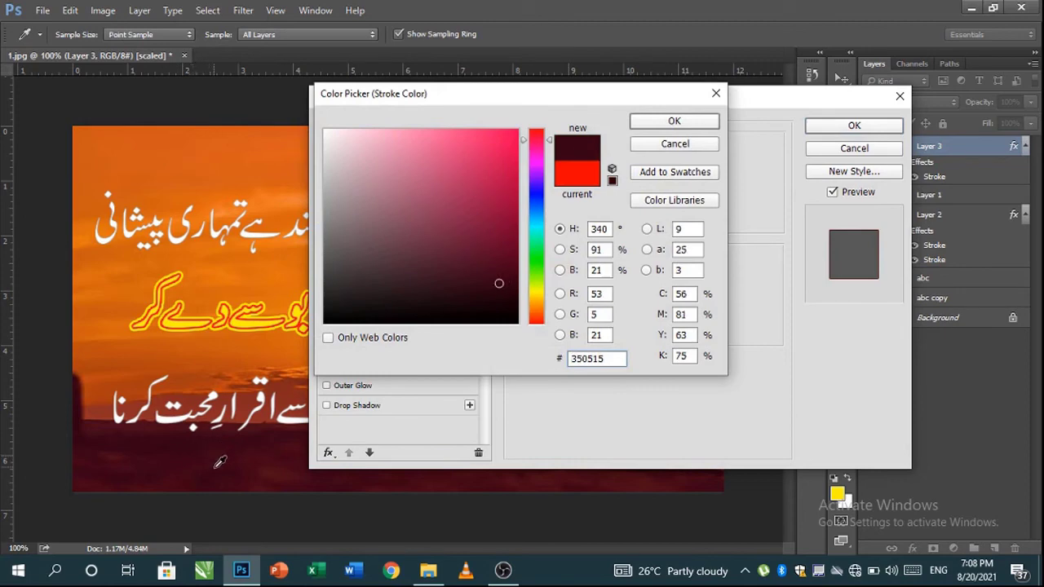
pyautogui.click(214, 471)
pyautogui.click(516, 273)
pyautogui.moveTo(515, 273); pyautogui.dragTo(514, 254)
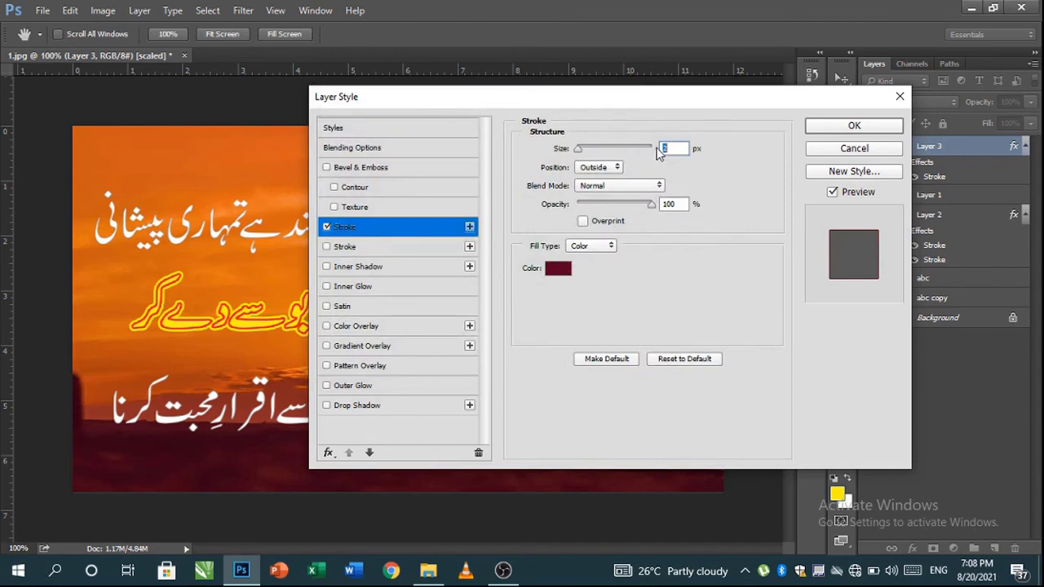
# Position Layer 3's stroke Inside with a larger size, and fill the layer with the white background color.
pyautogui.click(610, 167)
pyautogui.click(599, 181)
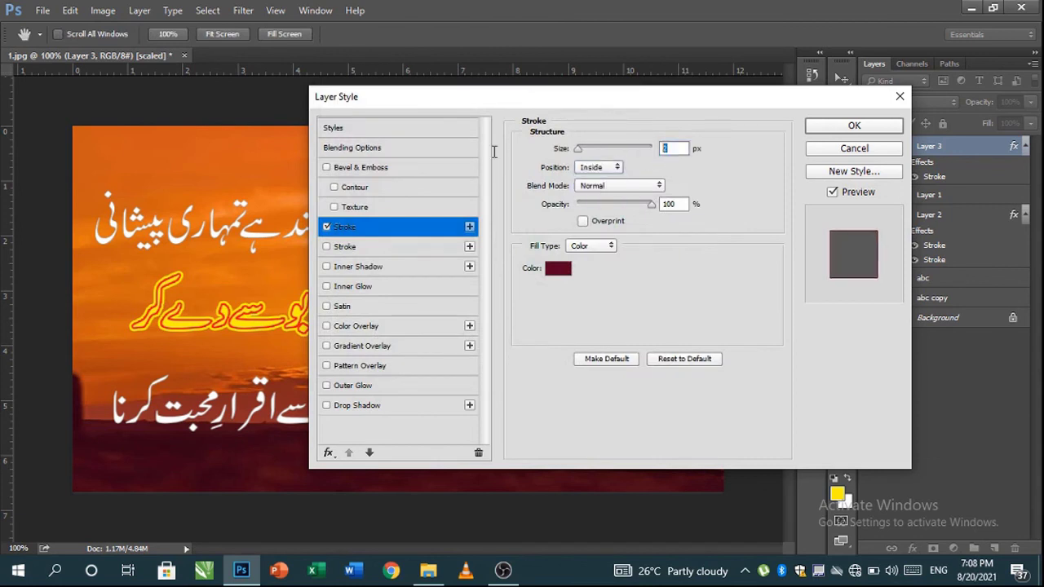
pyautogui.write('0')
pyautogui.click(854, 126)
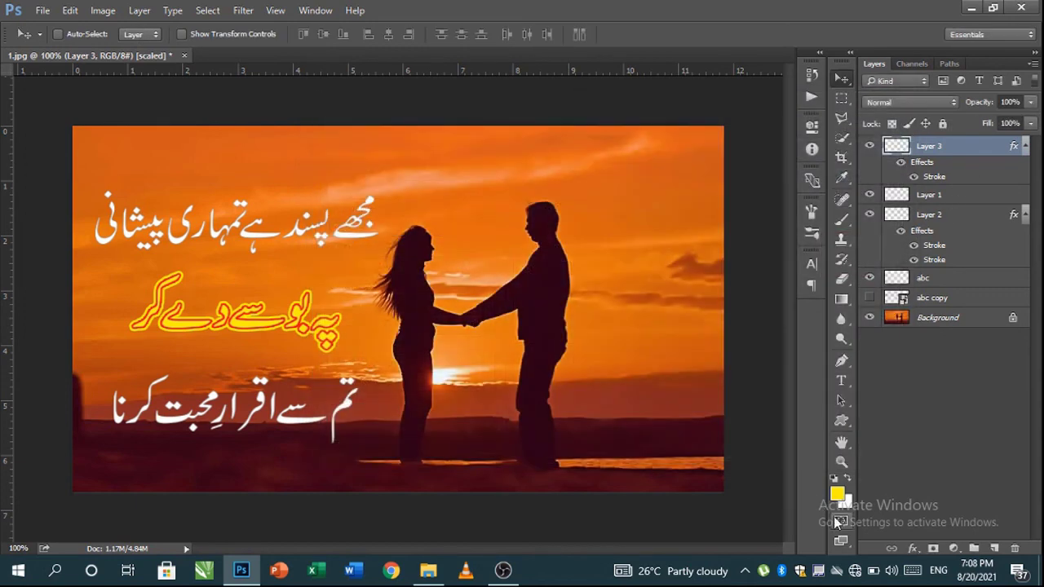
pyautogui.hotkey('ctrl', 'BackSpace')
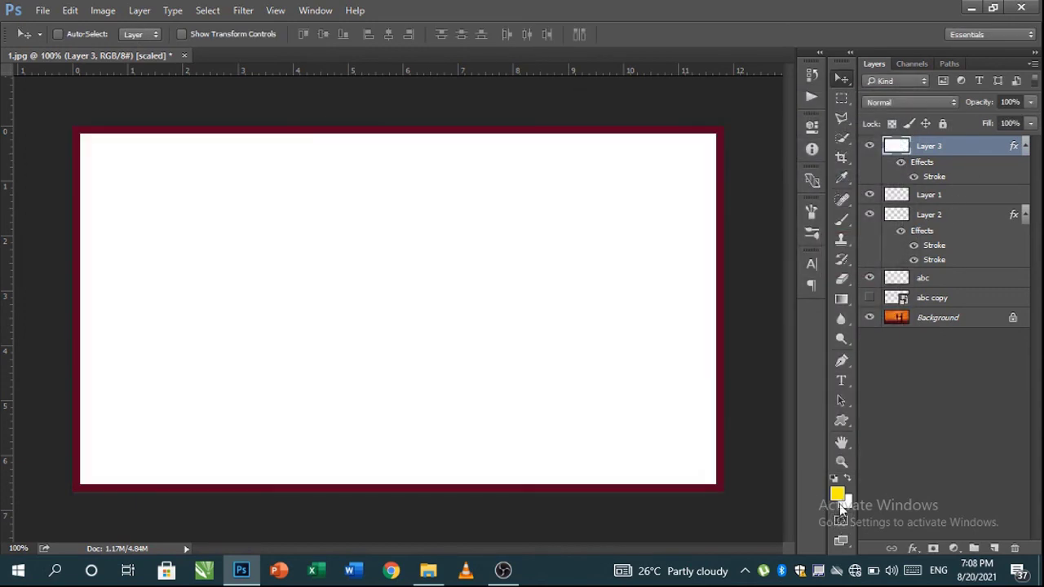
# Reduce the size of Layer 3's inside stroke to make the maroon border thinner.
pyautogui.doubleClick(905, 175)
pyautogui.press('Down')
pyautogui.press('Down')
pyautogui.press('Down')
pyautogui.press('Down')
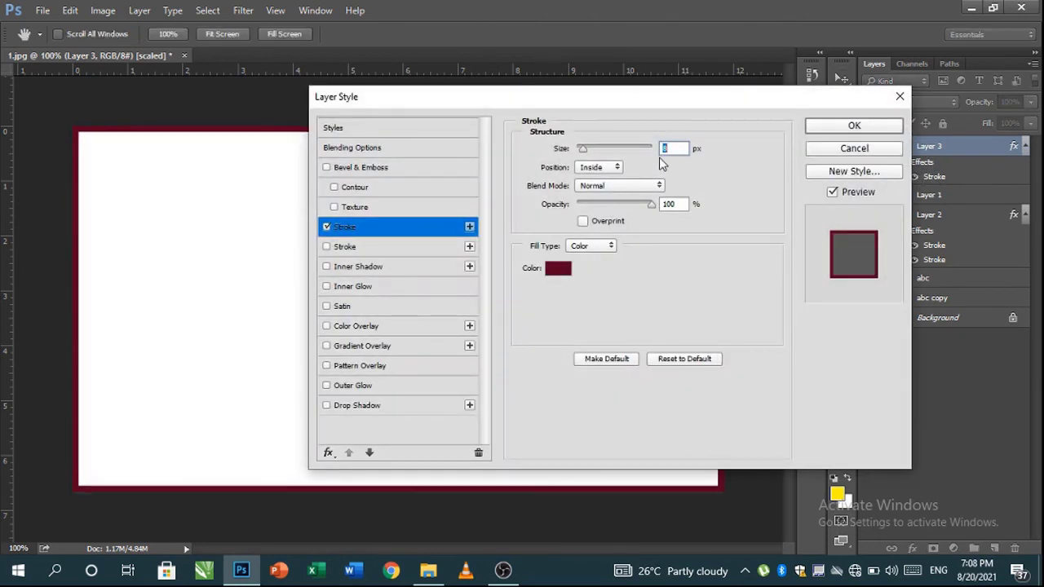
pyautogui.click(853, 126)
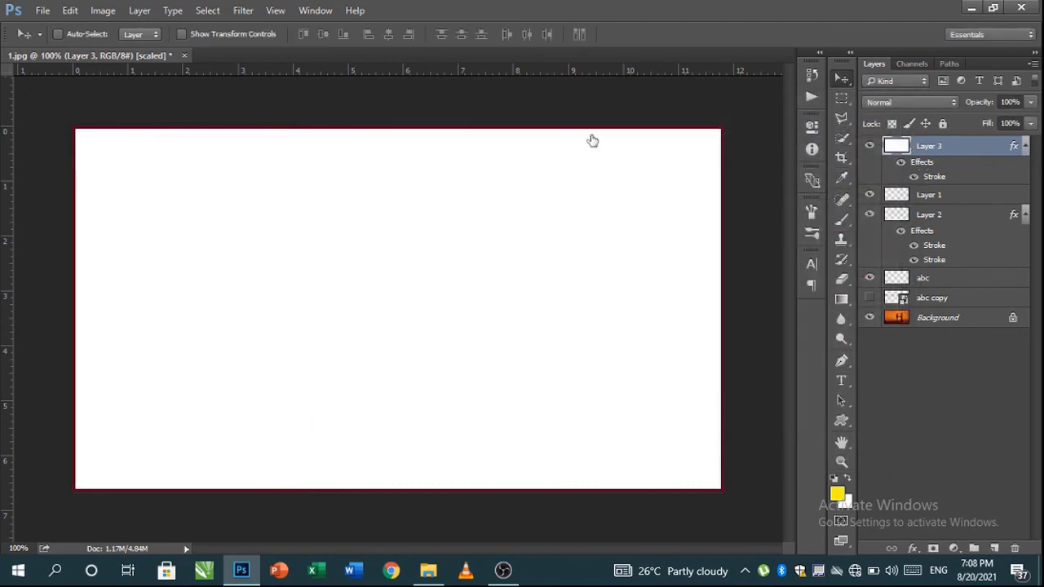
# Lower Layer 3's fill opacity to 0% in its blending options.
pyautogui.press('space')
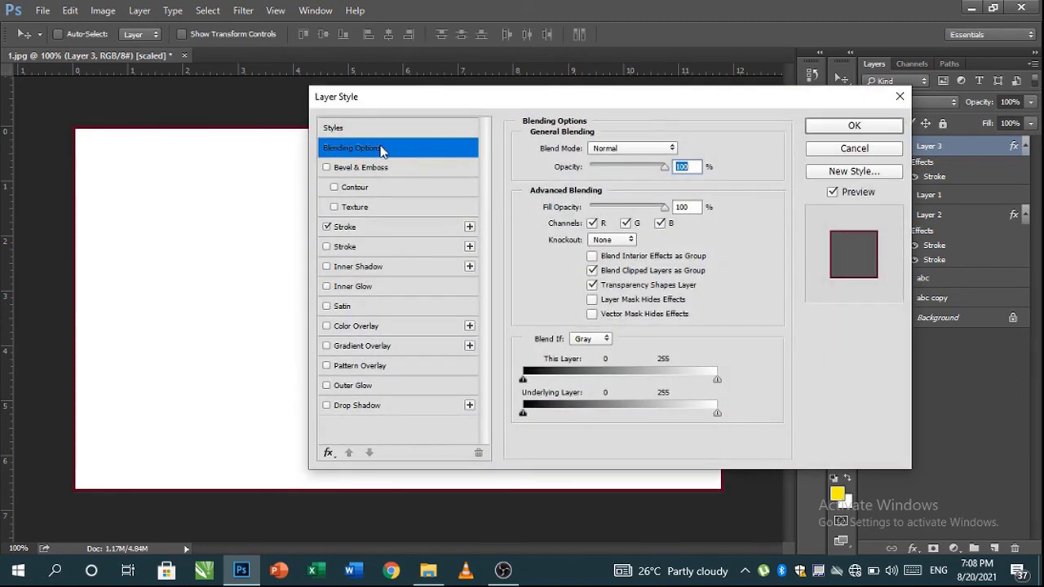
pyautogui.moveTo(663, 212); pyautogui.dragTo(556, 201)
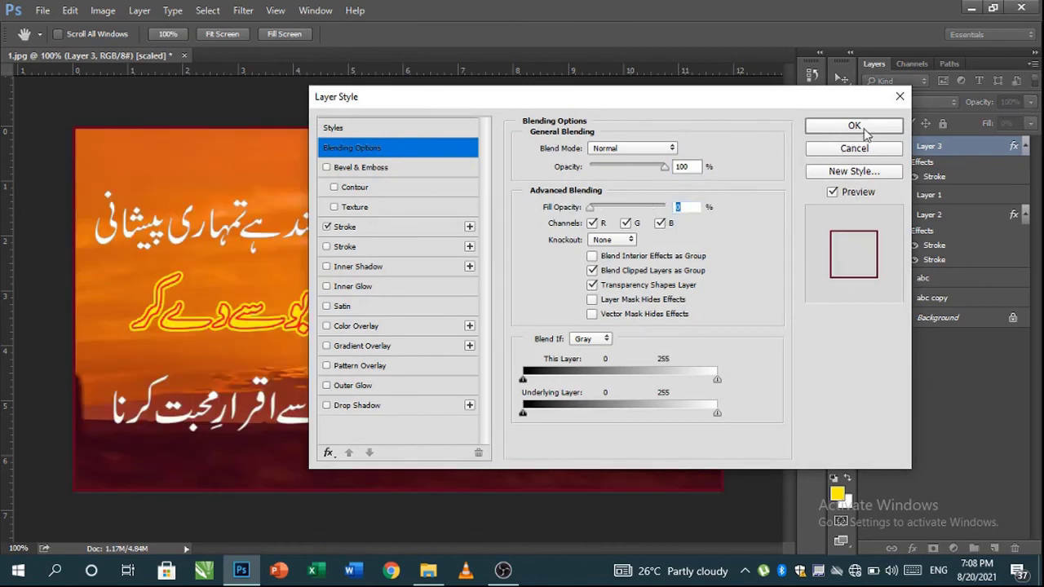
pyautogui.click(854, 125)
# Scale Layer 3 down slightly in width and height with Free Transform so the frame is smaller than the photo.
pyautogui.hotkey('ctrl', 't')
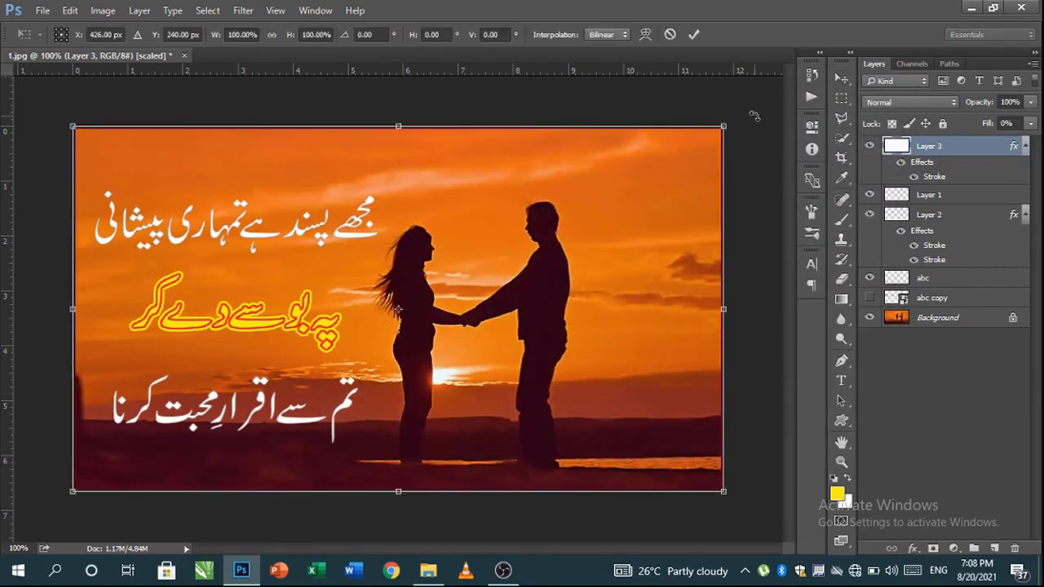
pyautogui.moveTo(726, 127); pyautogui.dragTo(702, 136)
pyautogui.moveTo(699, 312); pyautogui.dragTo(712, 310)
pyautogui.press('Return')
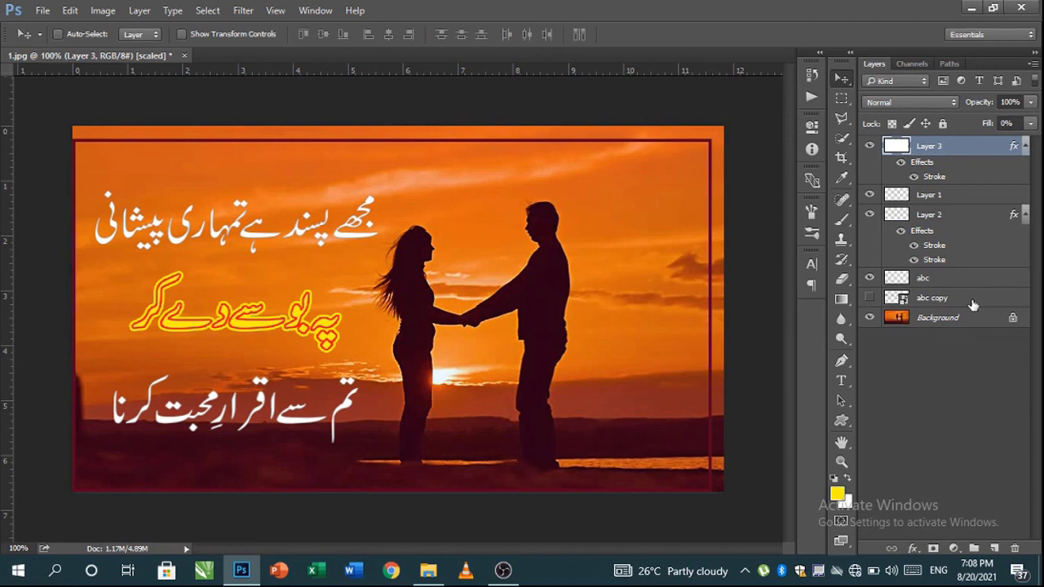
# Center Layer 3's frame horizontally and vertically on the Background layer, leaving only Layer 3 selected.
pyautogui.keyDown('ctrl'); pyautogui.click(920, 318); pyautogui.keyUp('ctrl')
pyautogui.click(388, 34)
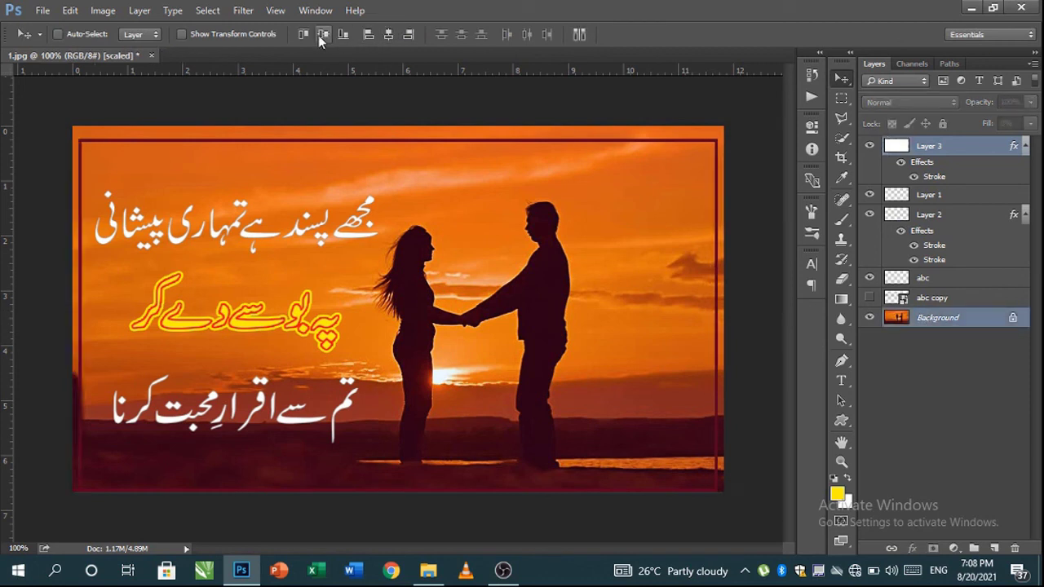
pyautogui.click(321, 35)
pyautogui.click(971, 432)
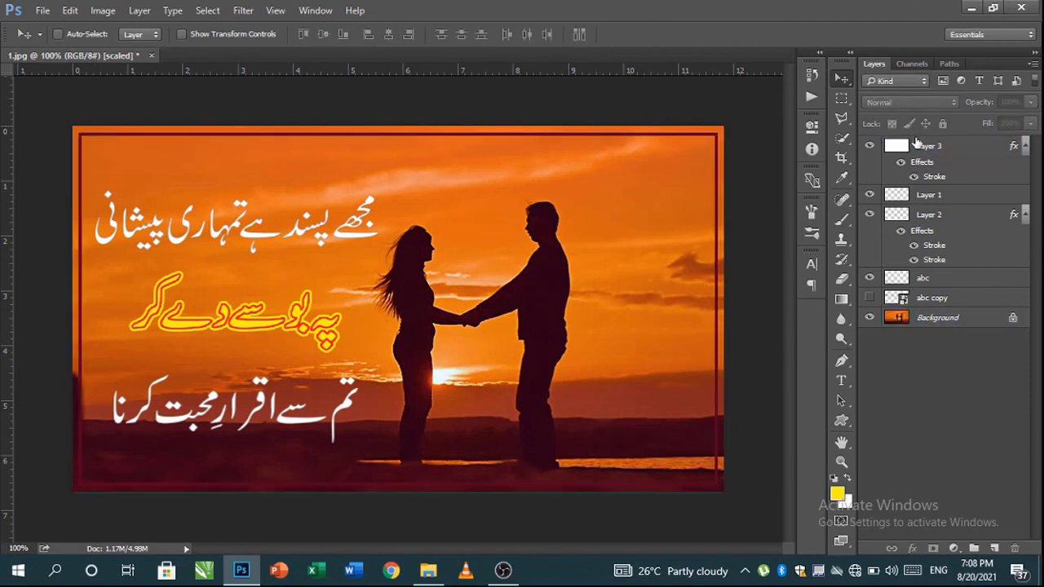
pyautogui.click(920, 152)
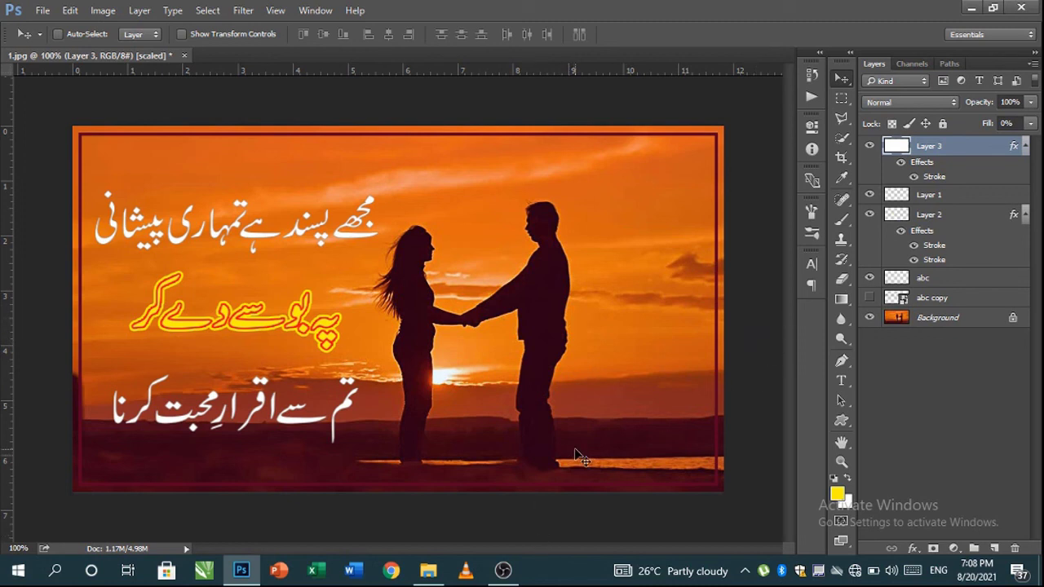
# Preview the framed poetry picture in full-screen mode without the panels.
pyautogui.press('F7')
pyautogui.press('f')
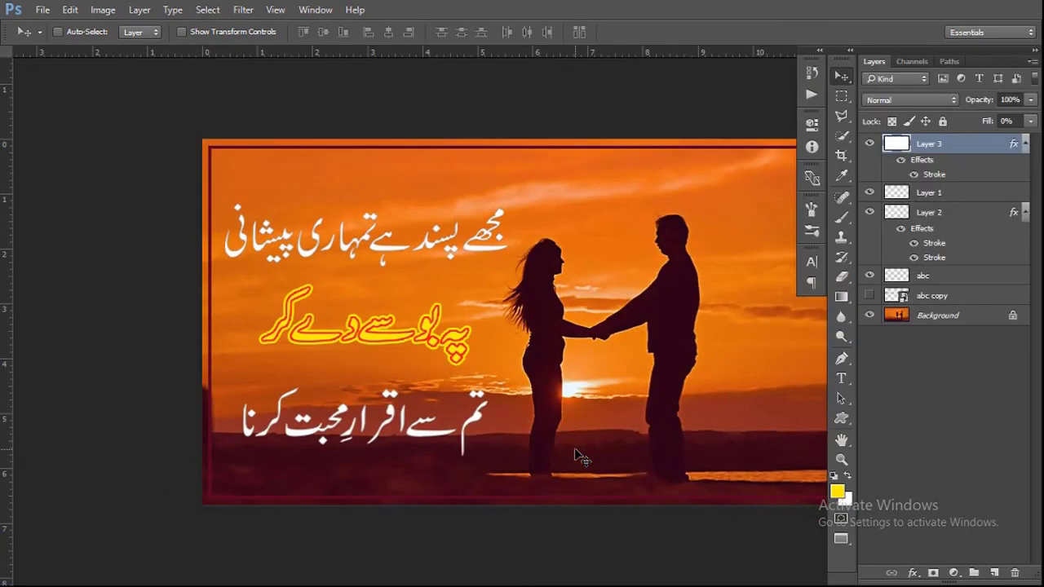
pyautogui.press('F7')
pyautogui.press('f')
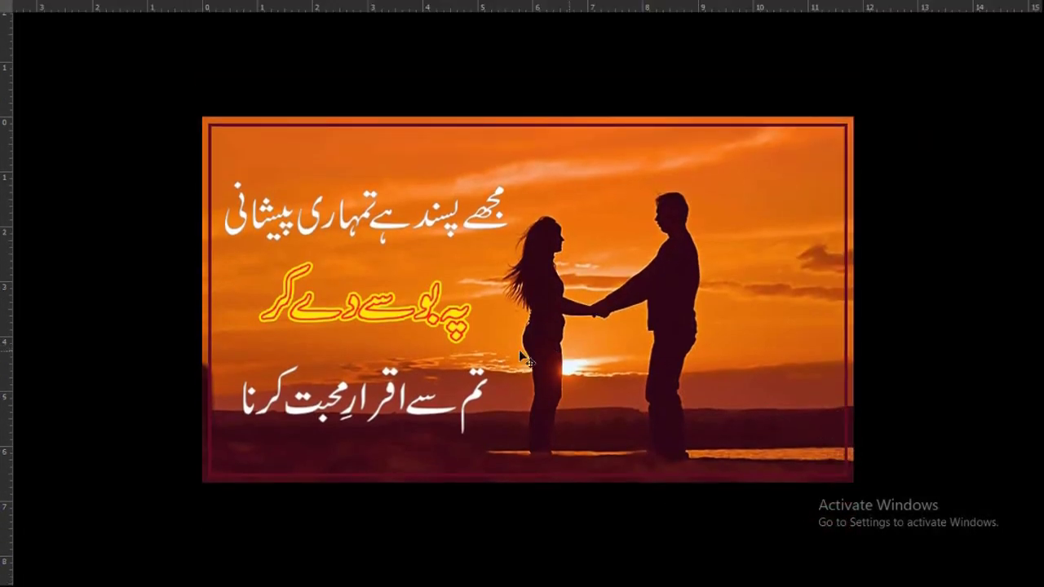
pyautogui.press('f')
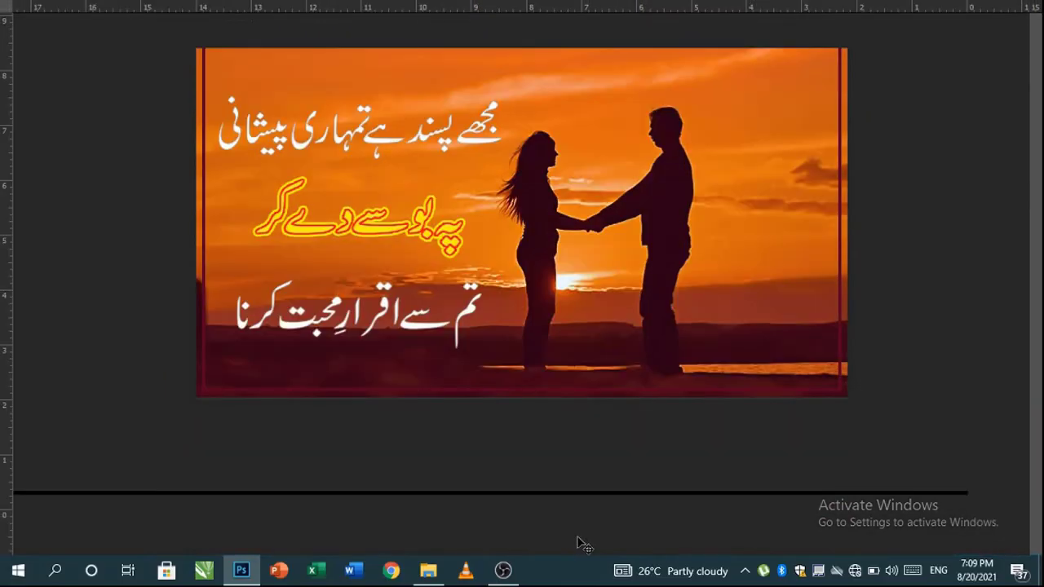